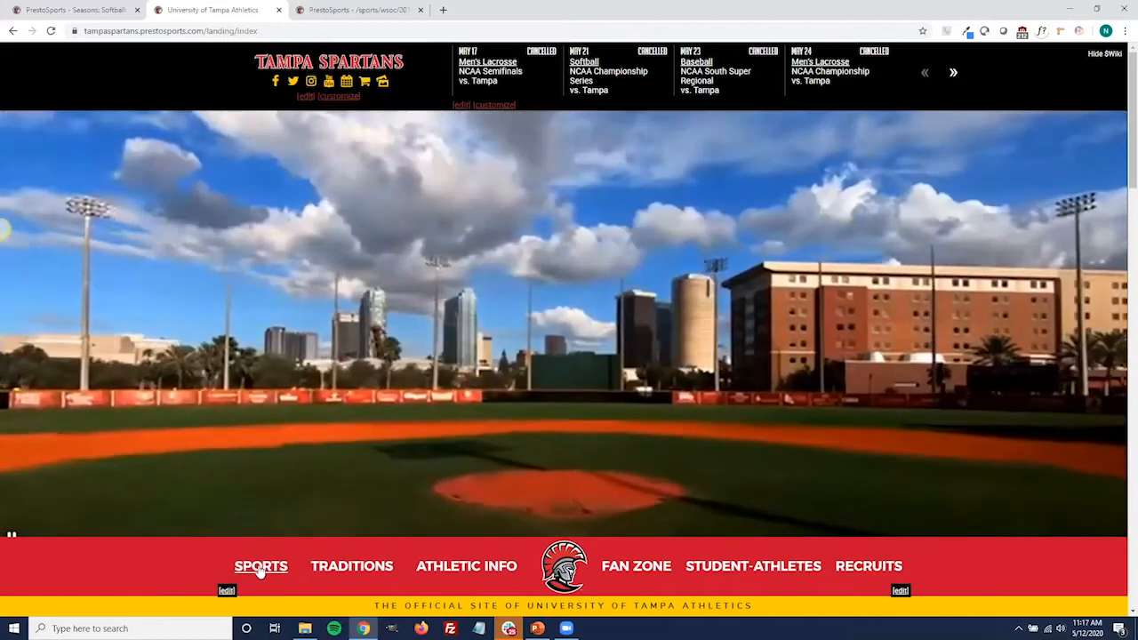
# Set the Schedule target URL in the Men's Soccer sports dropdown links to /sports/msoc/2020-21/schedule, and leave the editor without saving
pyautogui.moveTo(261, 572)
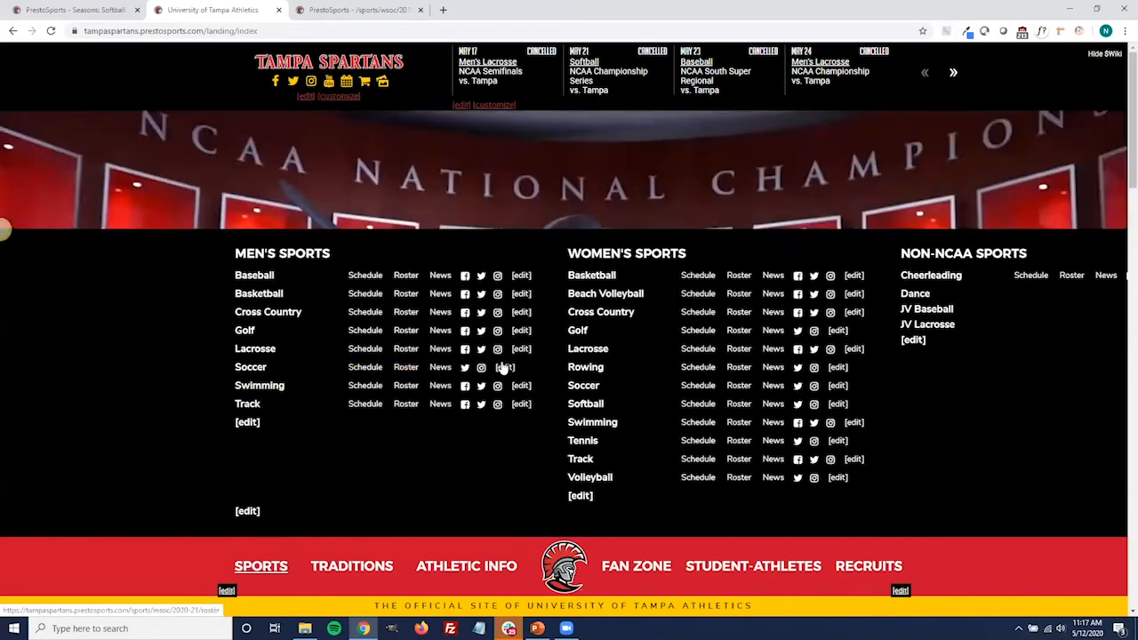
pyautogui.click(504, 367)
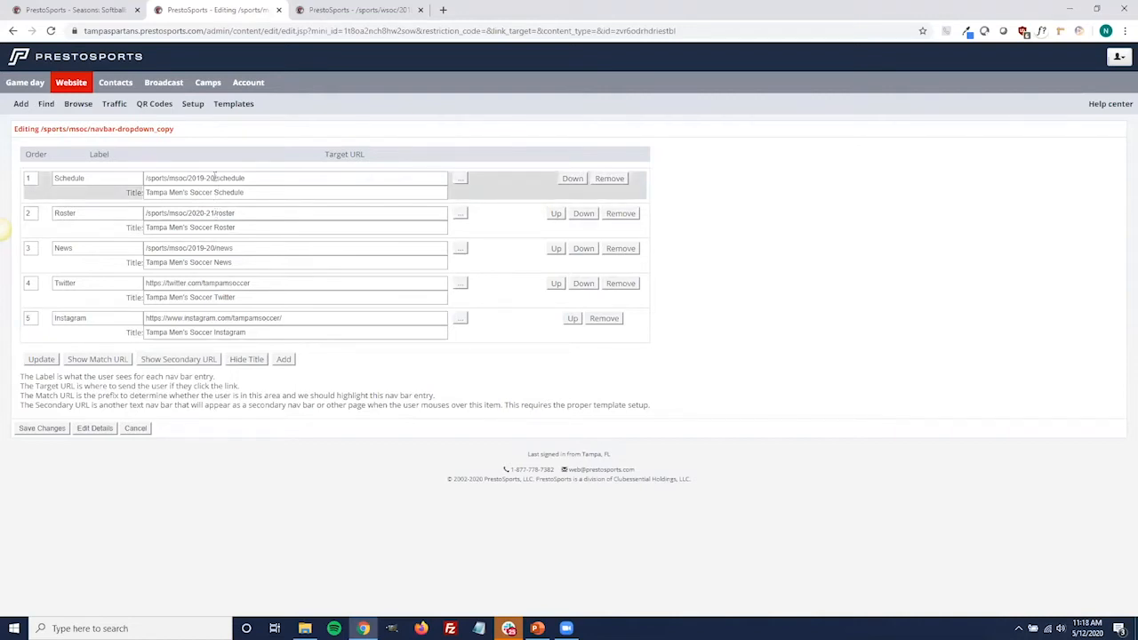
pyautogui.click(213, 177)
pyautogui.press('BackSpace')
pyautogui.press('BackSpace')
pyautogui.press('BackSpace')
pyautogui.press('BackSpace')
pyautogui.press('BackSpace')
pyautogui.write('20-21')
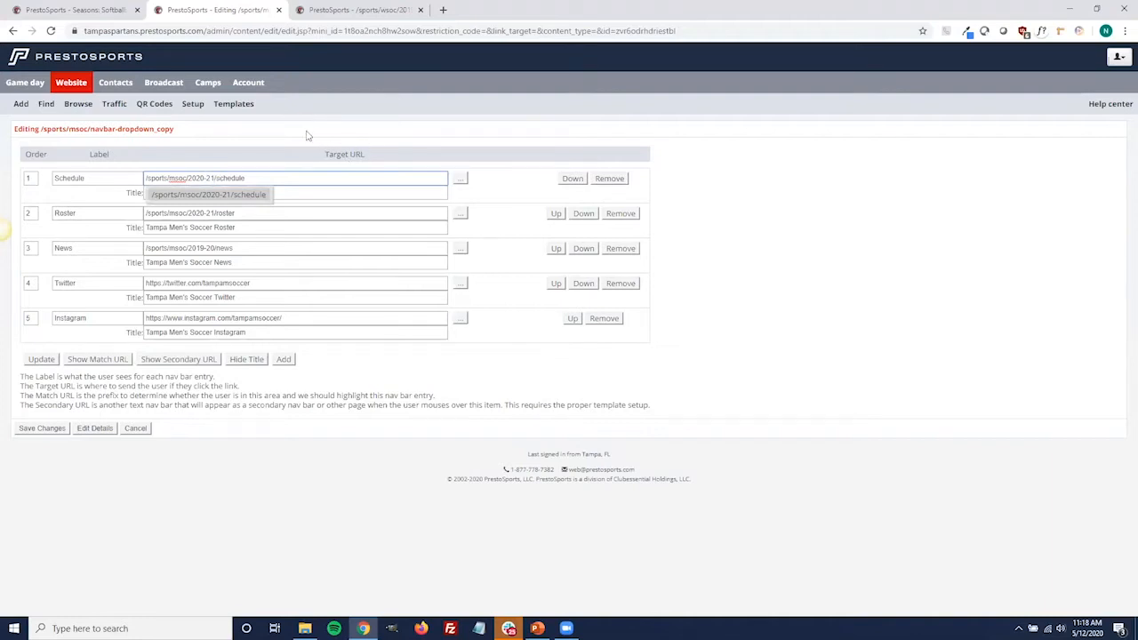
pyautogui.press('BackSpace')
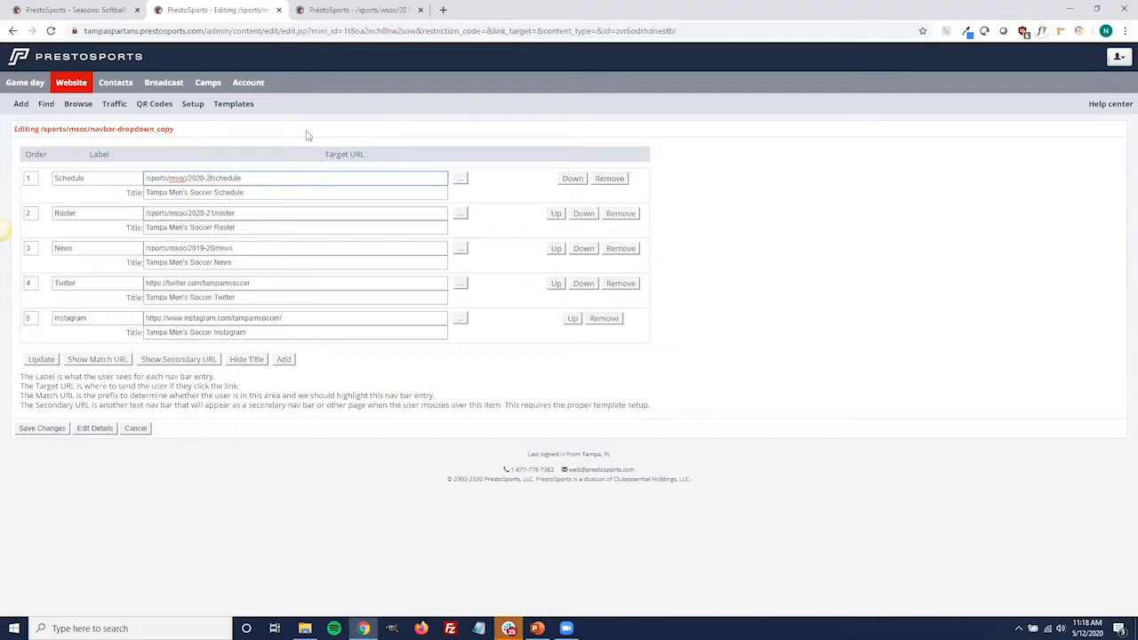
pyautogui.write('1')
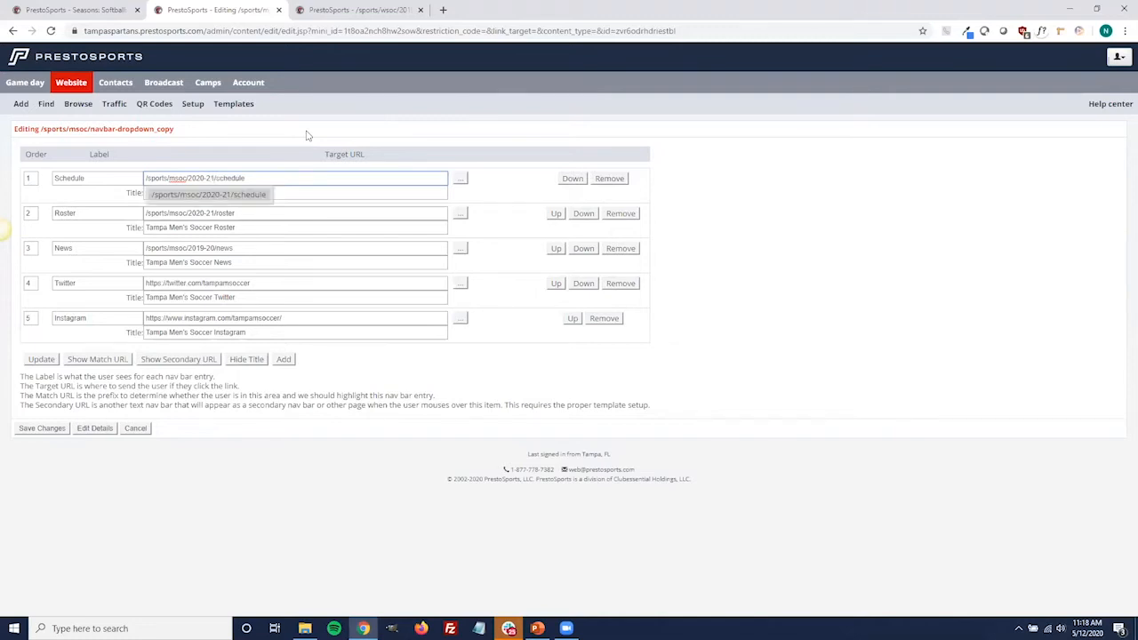
pyautogui.click(263, 199)
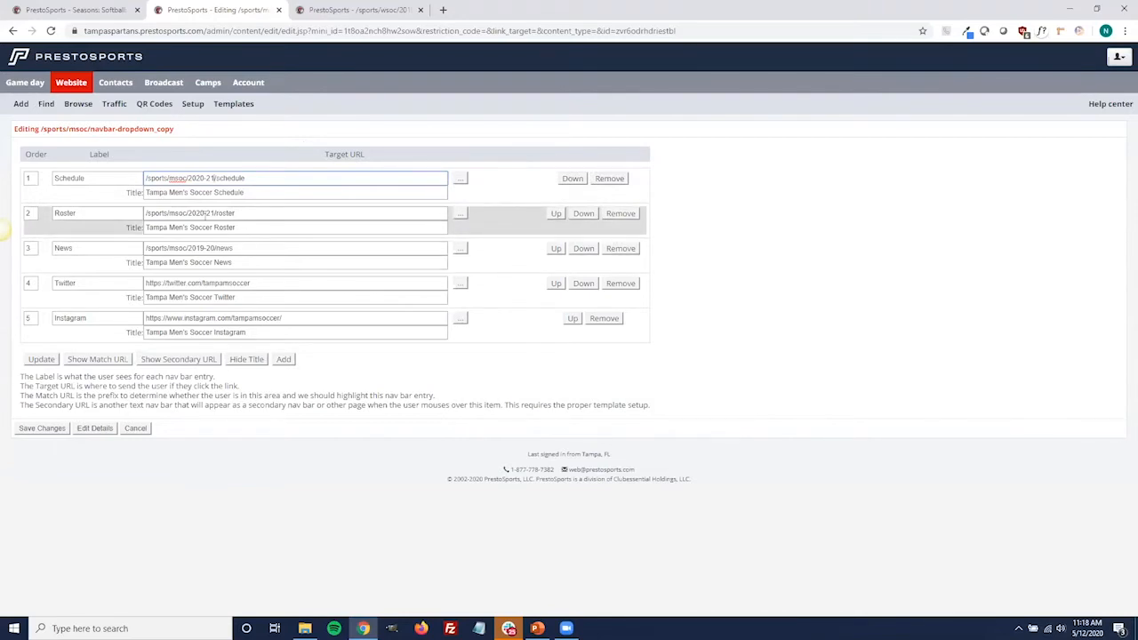
pyautogui.click(138, 428)
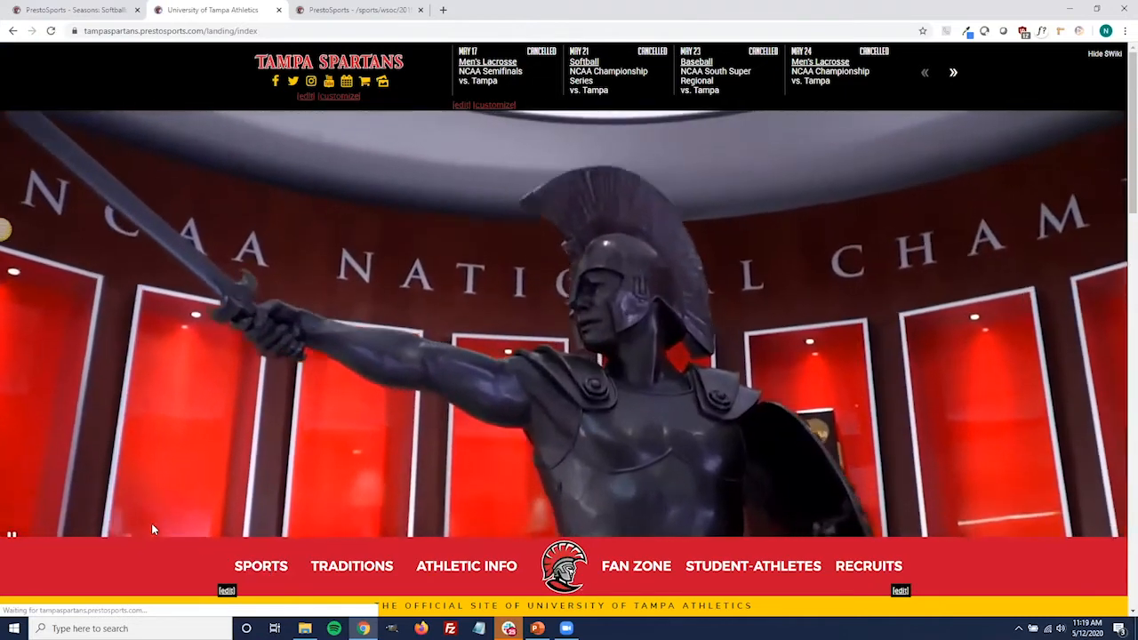
# Go to the Men's Soccer page and open its secondary navigation bar for editing
pyautogui.click(260, 560)
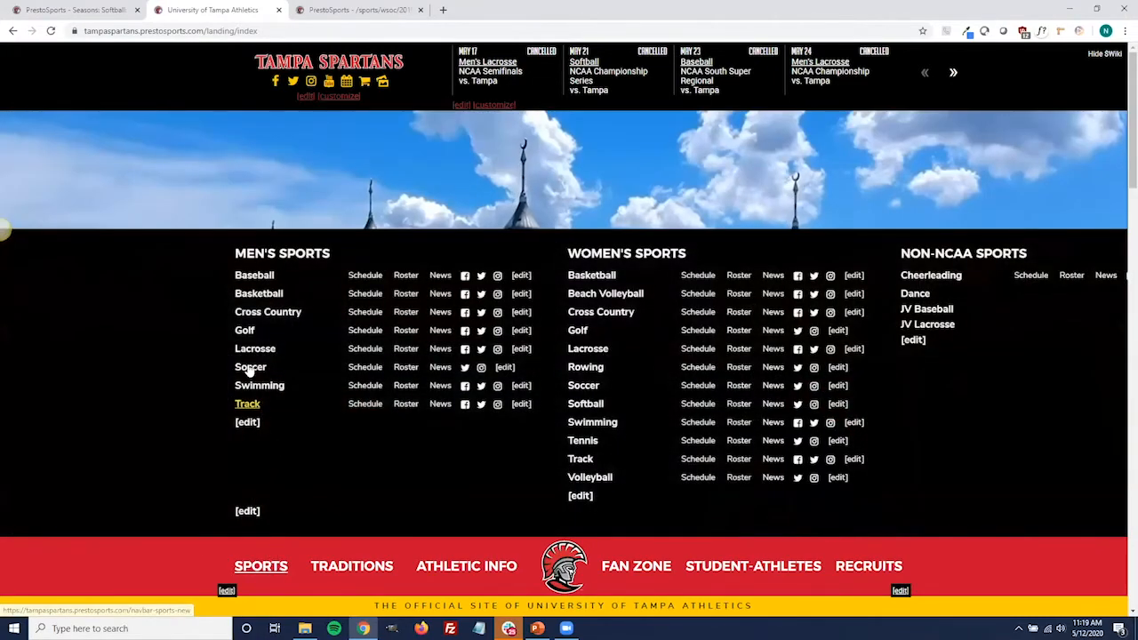
pyautogui.click(250, 367)
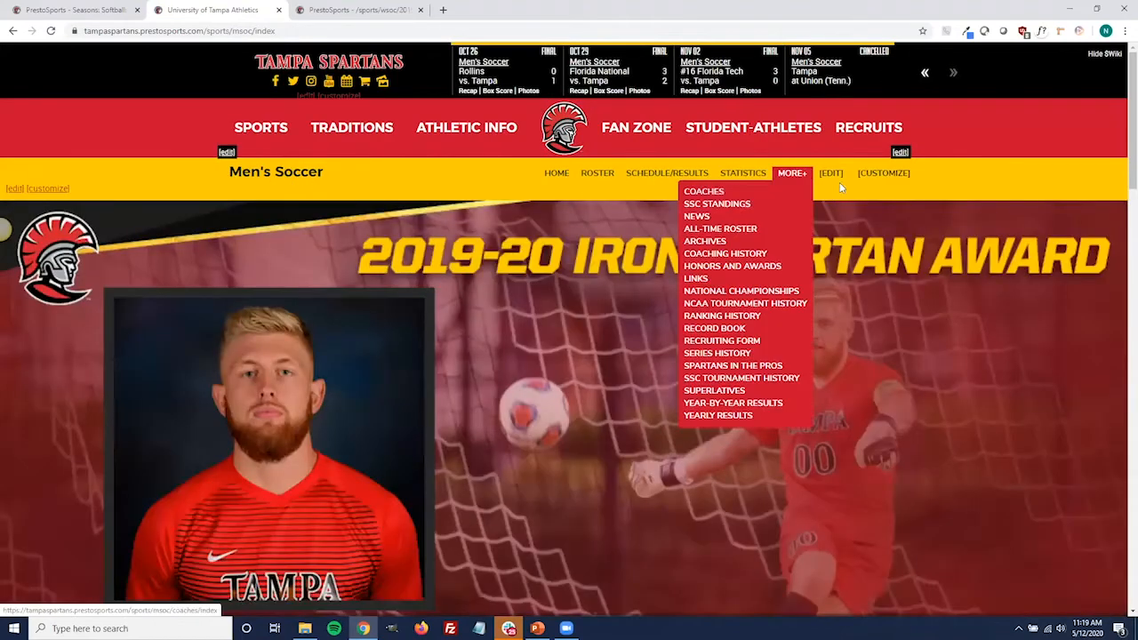
pyautogui.moveTo(787, 178)
pyautogui.click(830, 174)
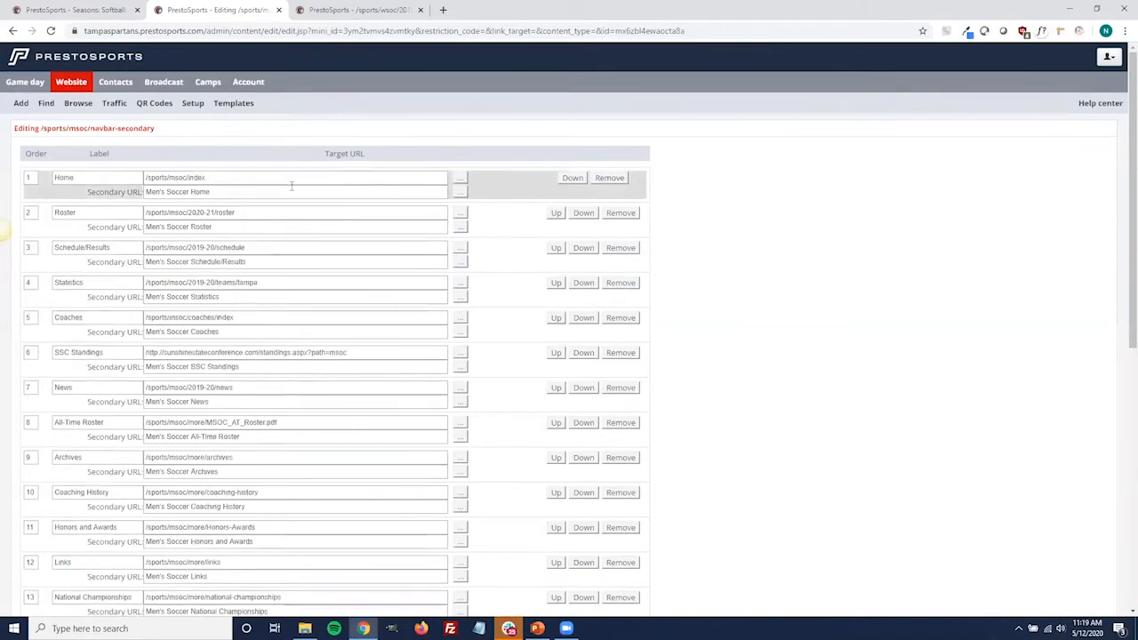
# Set the Schedule/Results target URL in the Men's Soccer navigation bar to /sports/msoc/2020-21/schedule
pyautogui.scroll(-1, 290, 185)
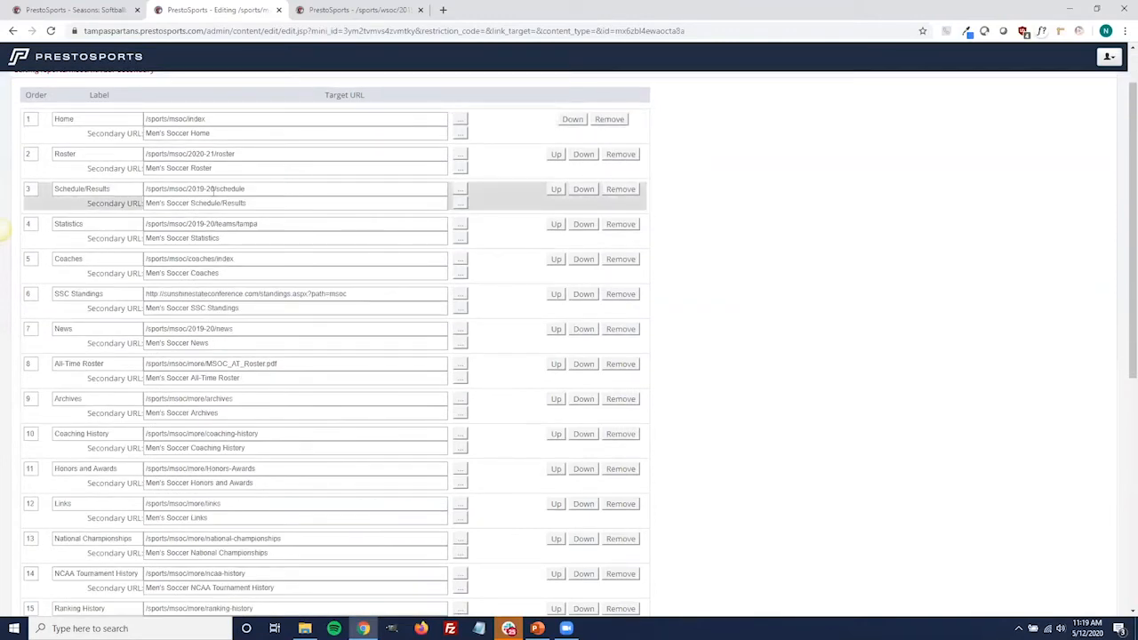
pyautogui.click(212, 188)
pyautogui.press('BackSpace')
pyautogui.press('BackSpace')
pyautogui.press('BackSpace')
pyautogui.press('BackSpace')
pyautogui.press('BackSpace')
pyautogui.write('20-2')
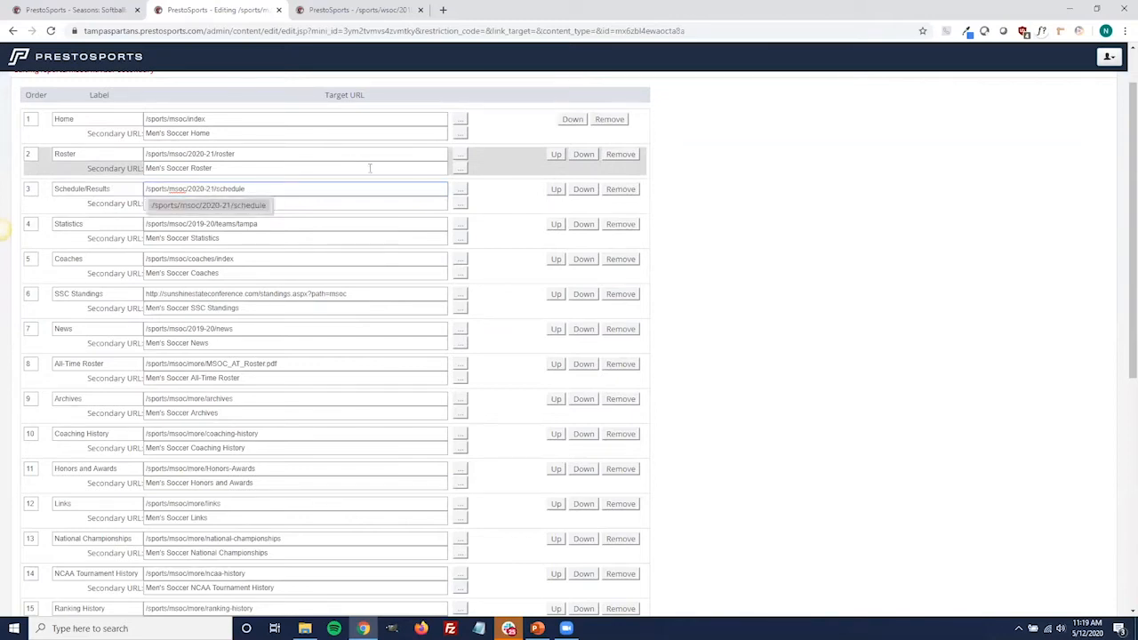
pyautogui.click(255, 205)
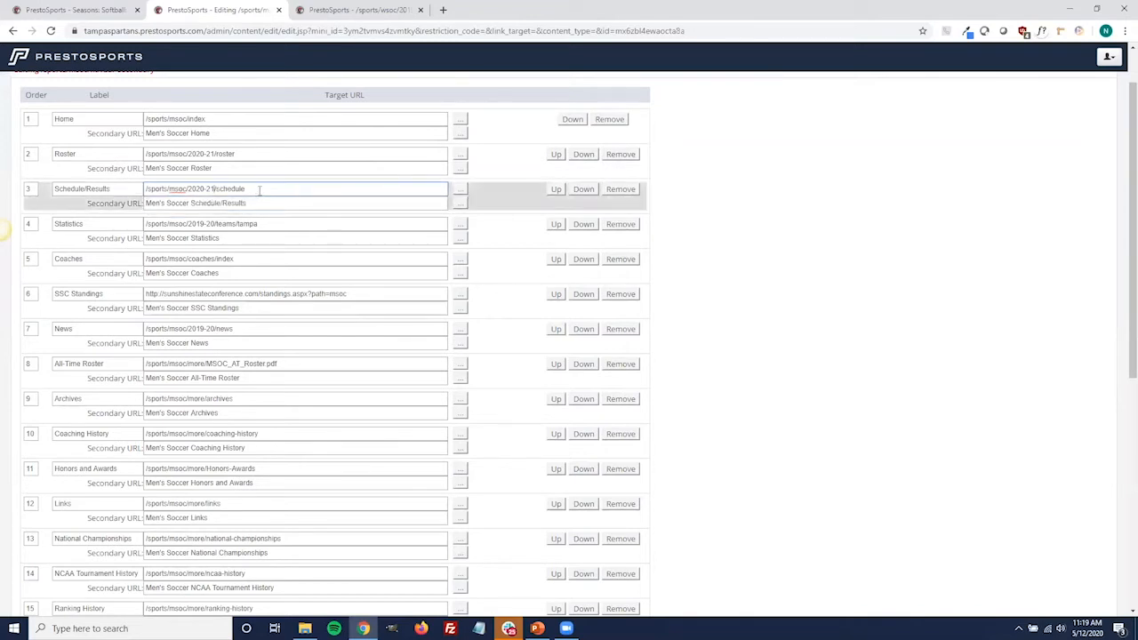
# Add a blank entry at the end of the Men's Soccer navigation bar list
pyautogui.scroll(-1, 223, 298)
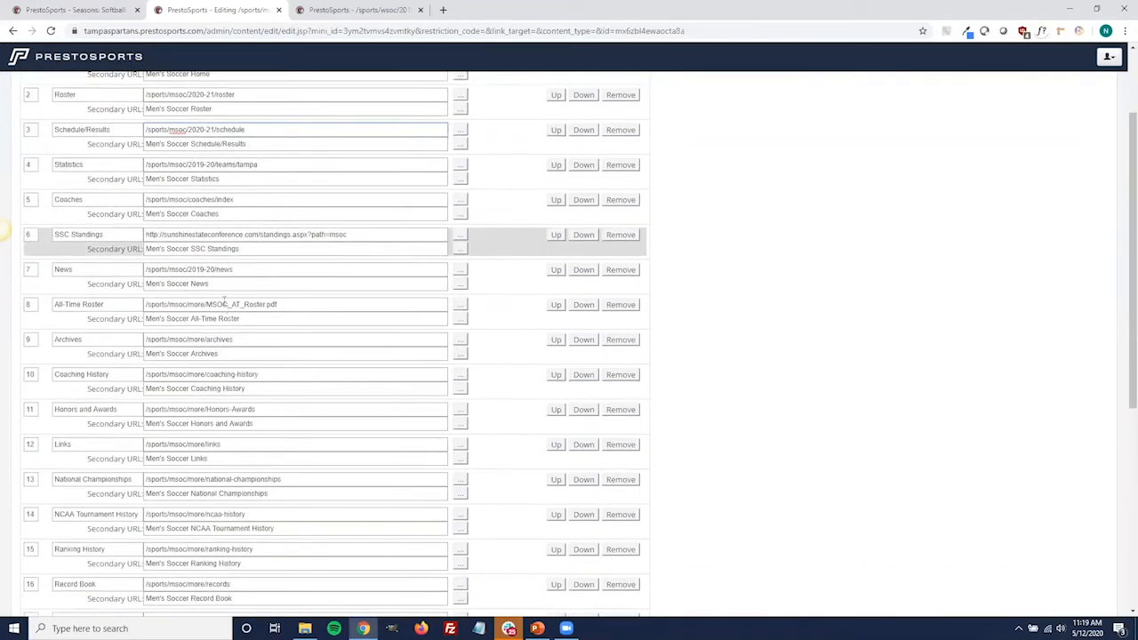
pyautogui.scroll(-1, 217, 242)
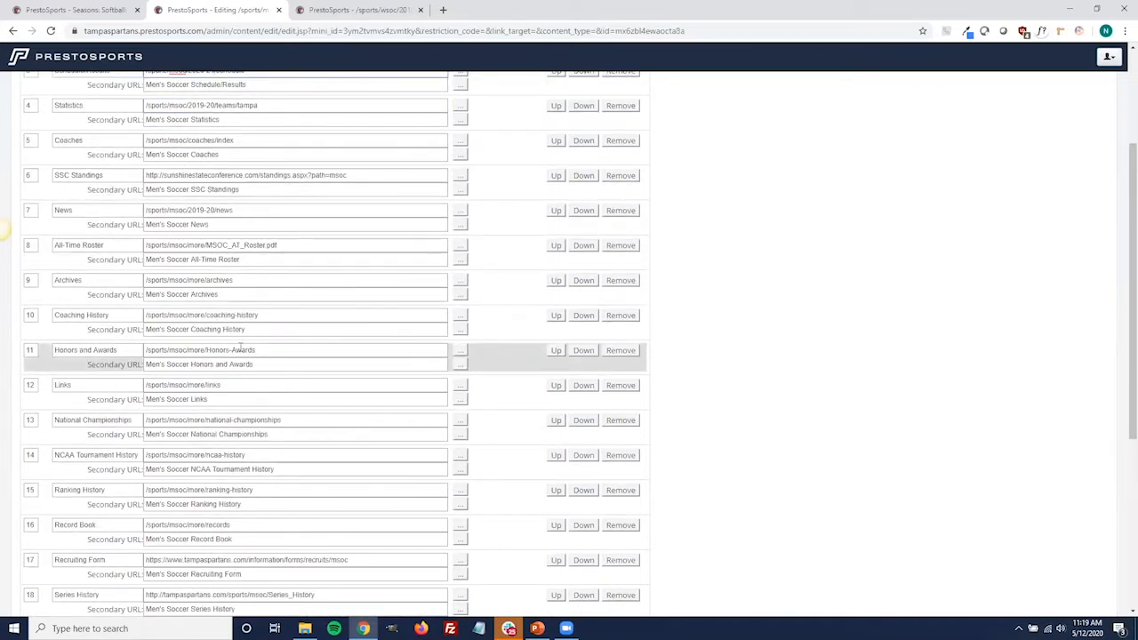
pyautogui.scroll(-4, 253, 364)
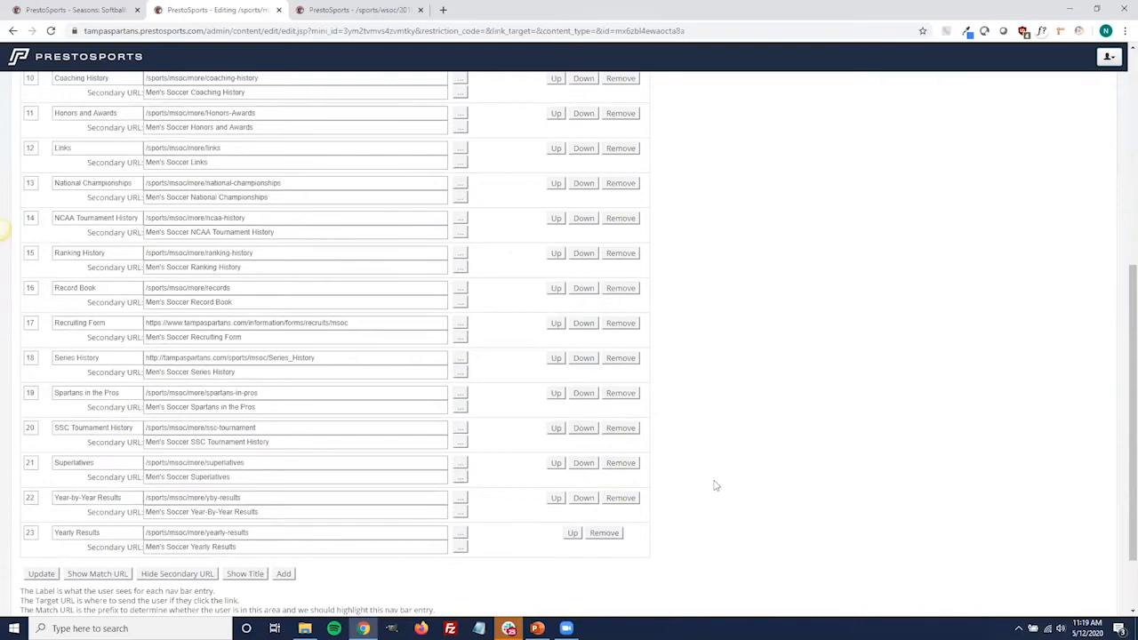
pyautogui.scroll(-2, 717, 483)
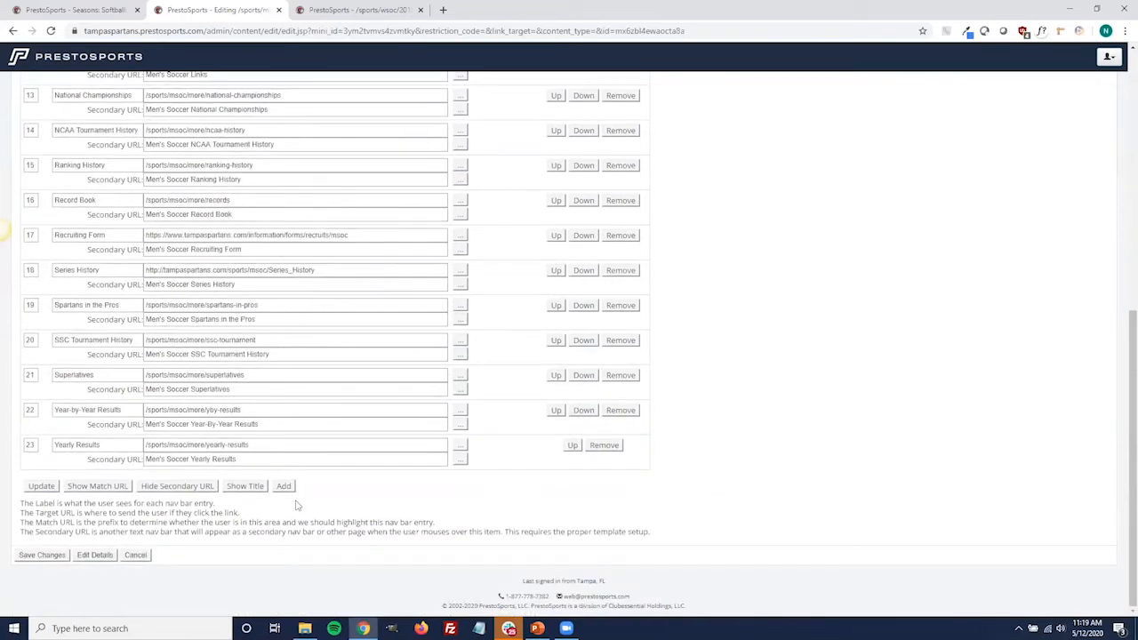
pyautogui.click(282, 487)
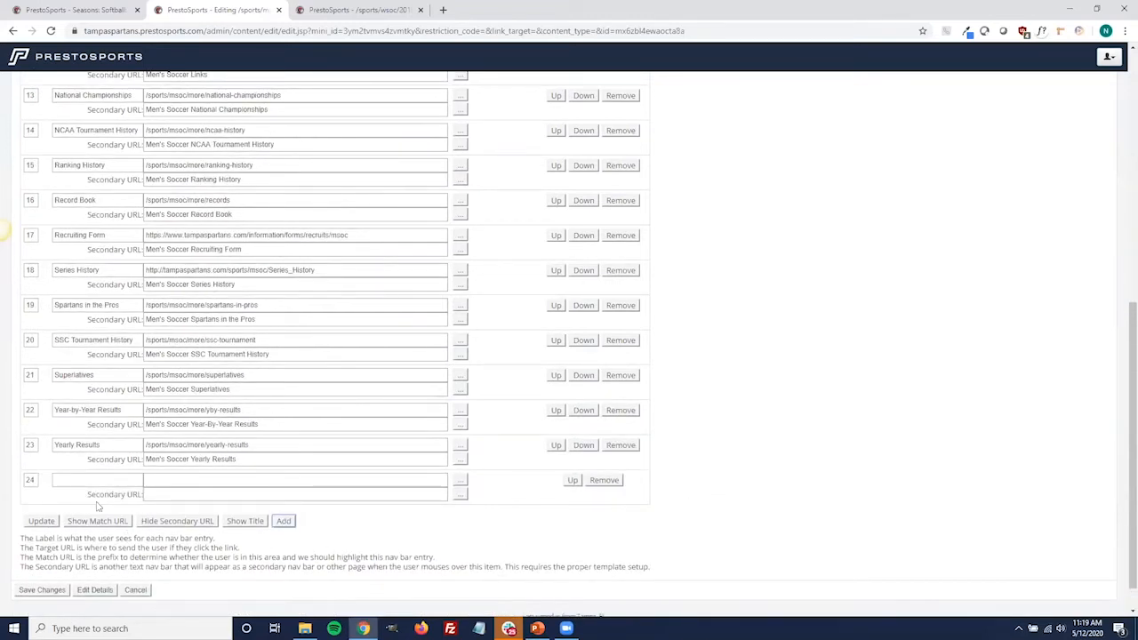
# Review the Men's Soccer navigation bar entries and discard all unsaved changes
pyautogui.scroll(6, 87, 484)
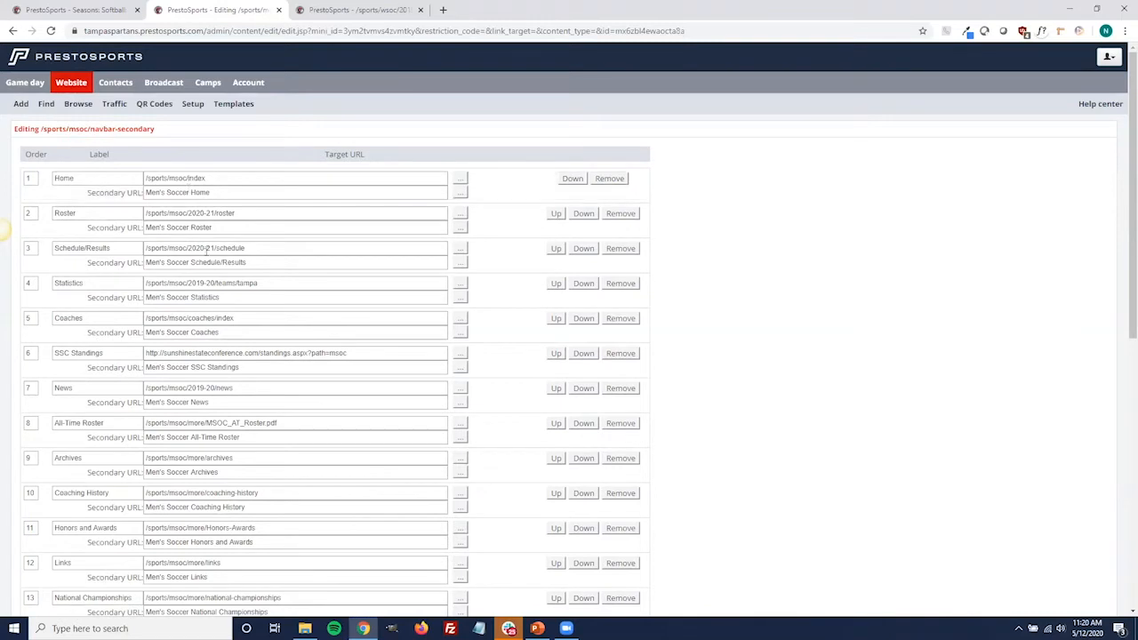
pyautogui.scroll(-3, 197, 340)
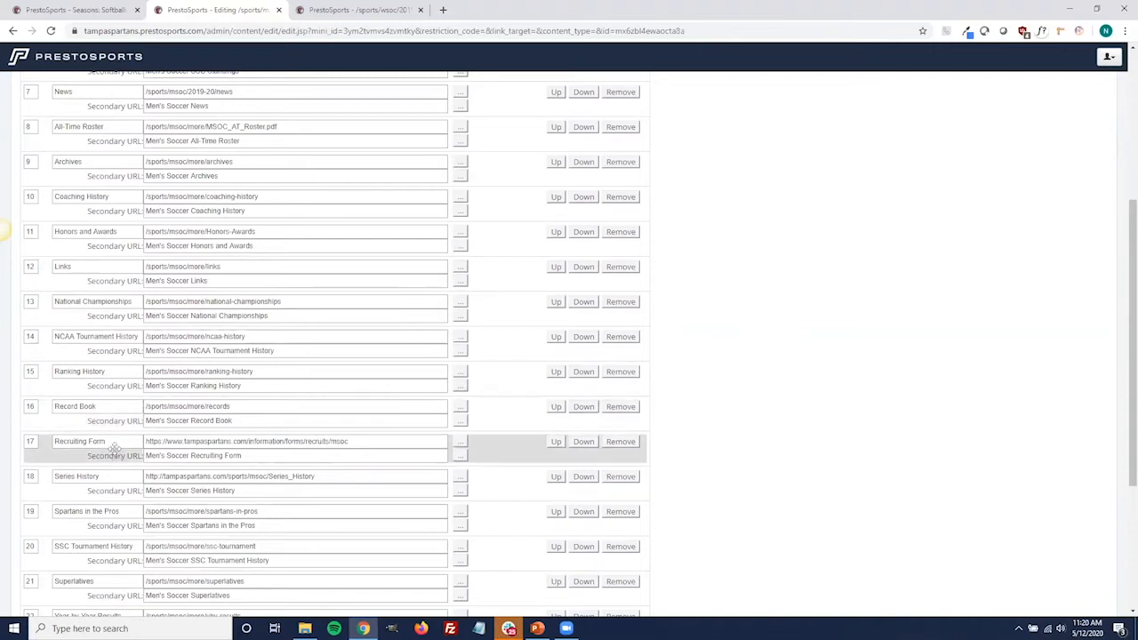
pyautogui.scroll(1, 133, 376)
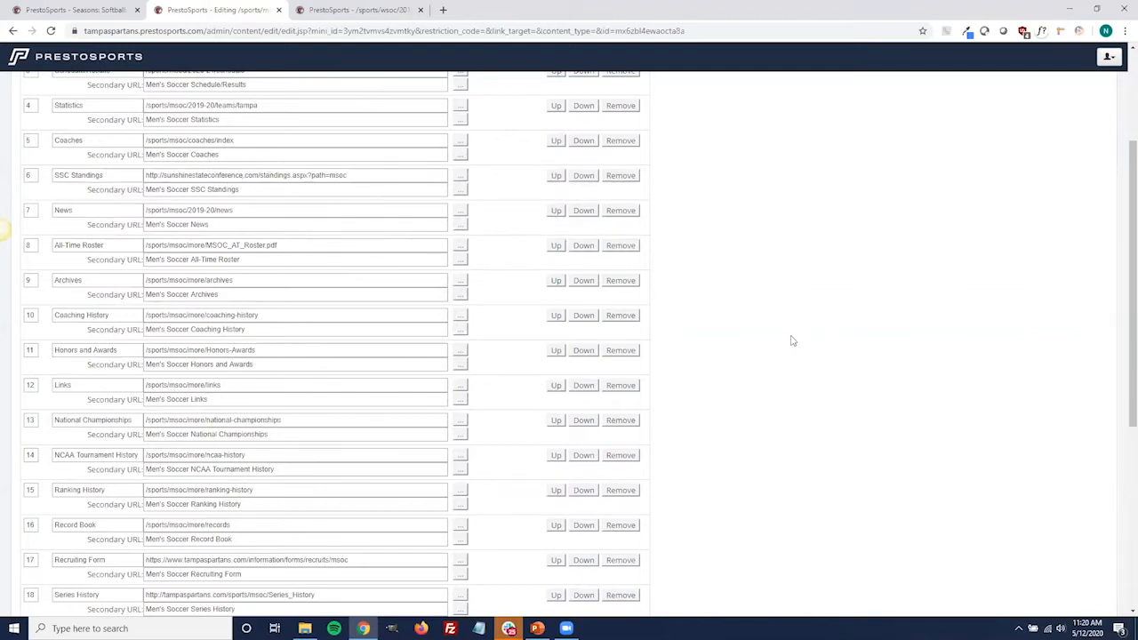
pyautogui.scroll(-4, 786, 367)
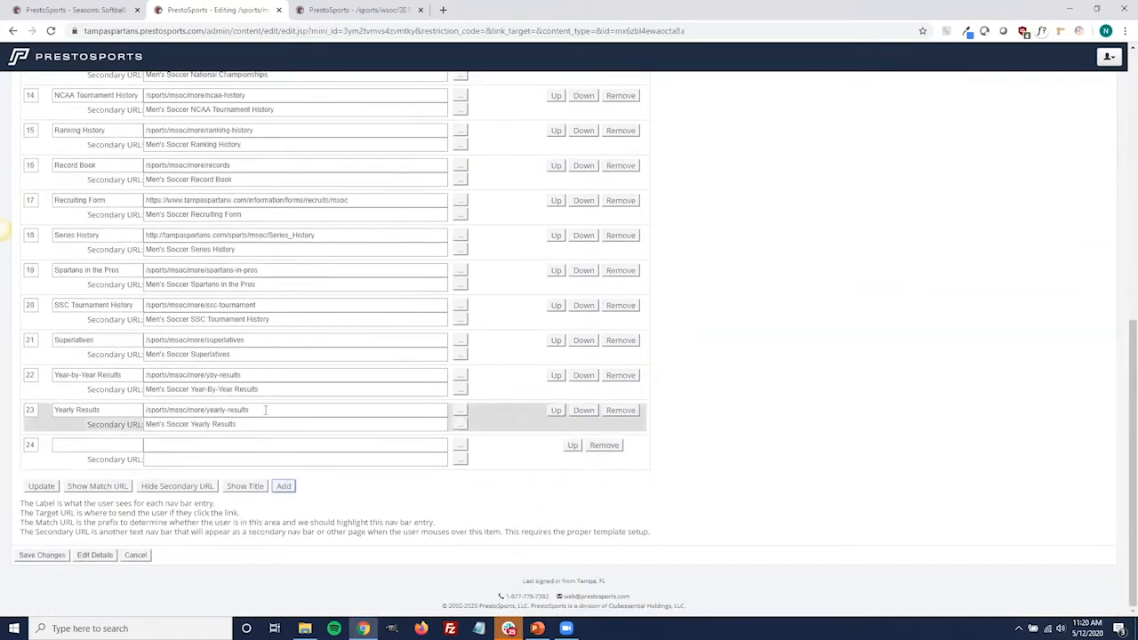
pyautogui.click(135, 555)
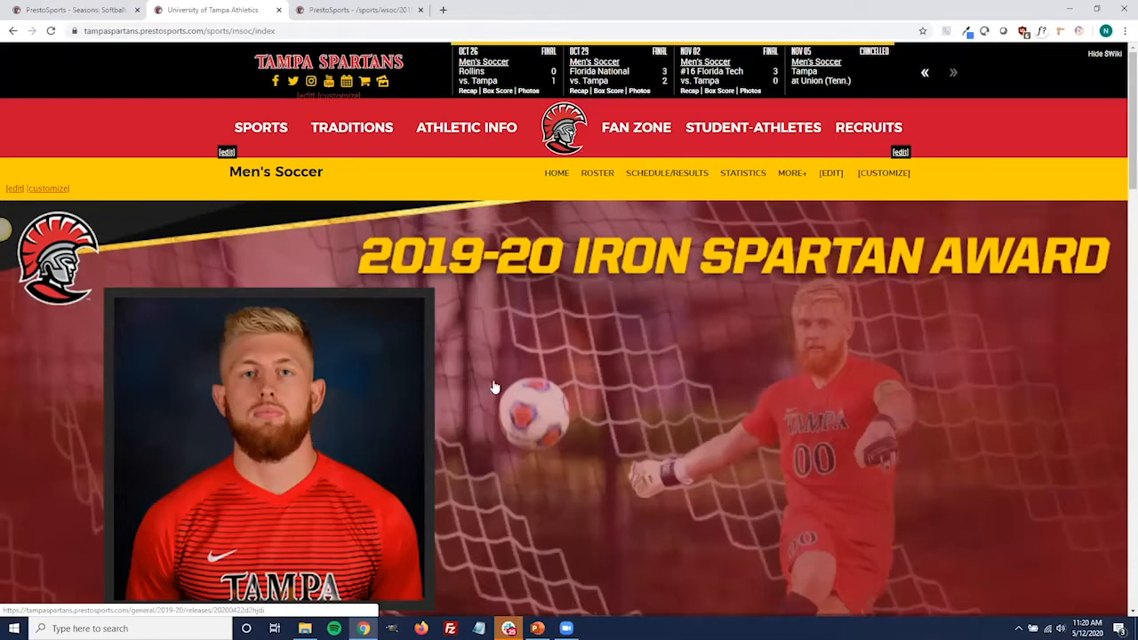
# Open the Men's Soccer news archive and look through the stories of the 2013-14 season
pyautogui.click(784, 178)
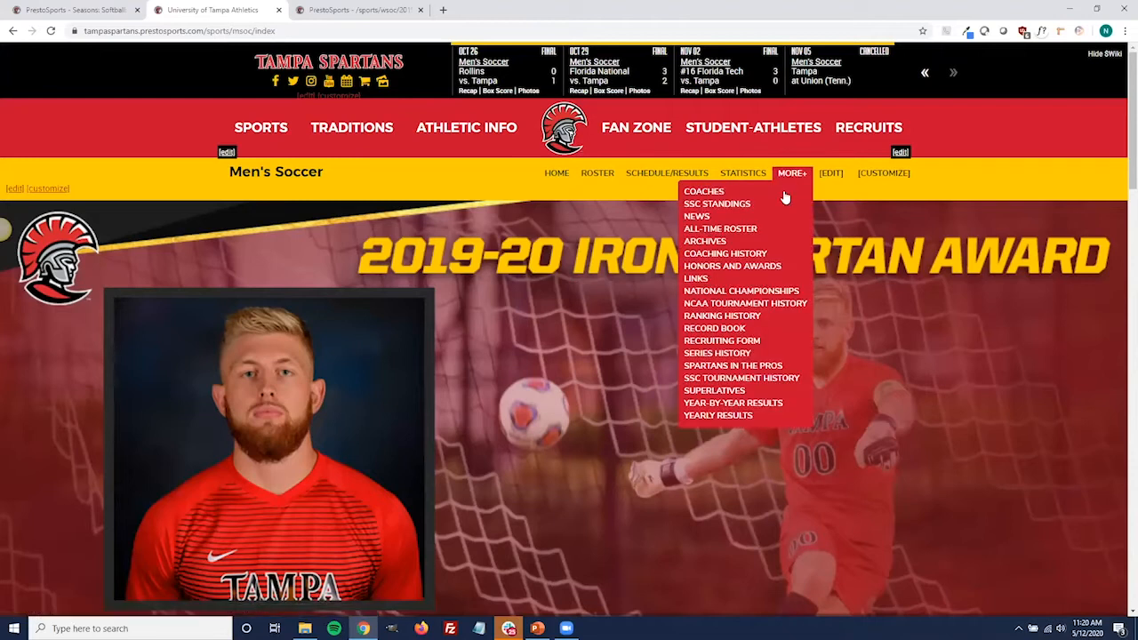
pyautogui.click(720, 219)
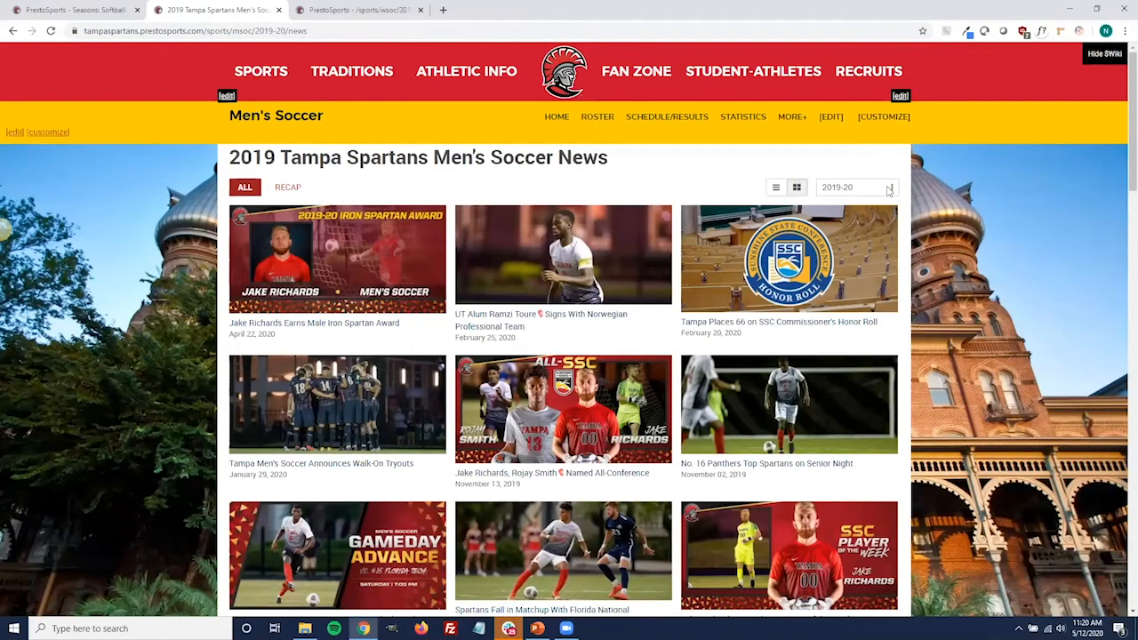
pyautogui.click(888, 189)
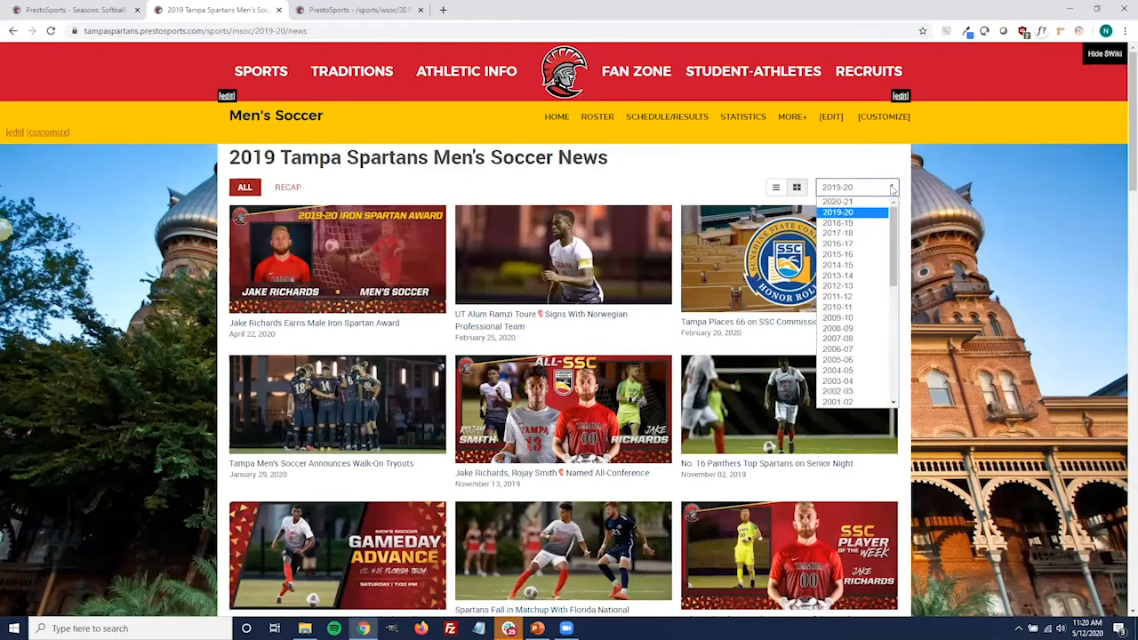
pyautogui.moveTo(893, 226); pyautogui.dragTo(893, 272)
pyautogui.scroll(3, 874, 291)
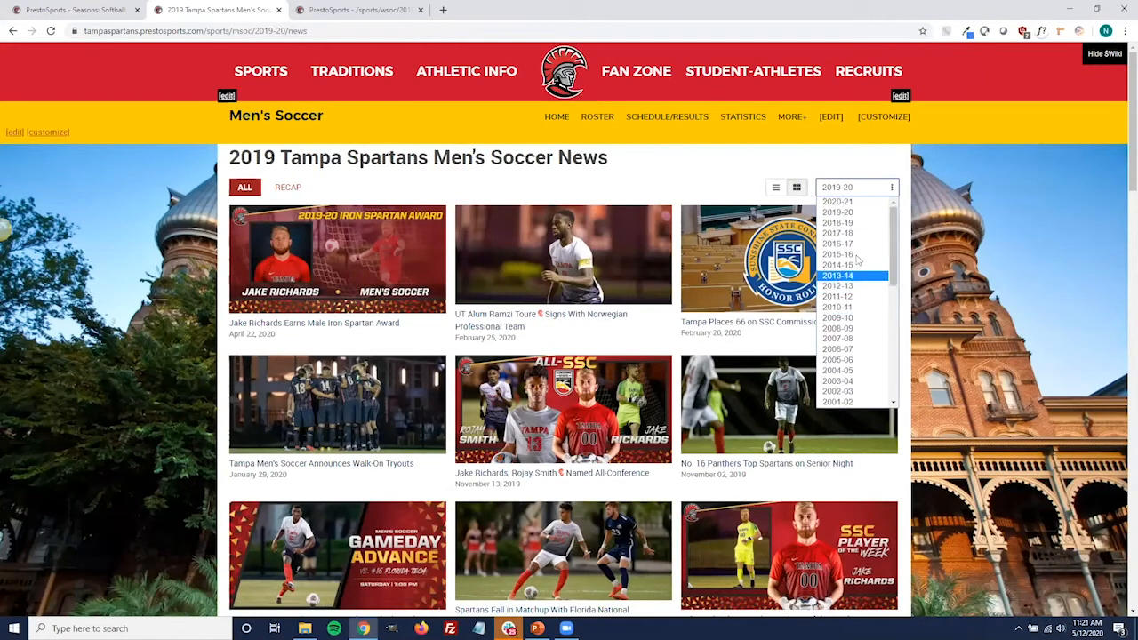
pyautogui.click(851, 277)
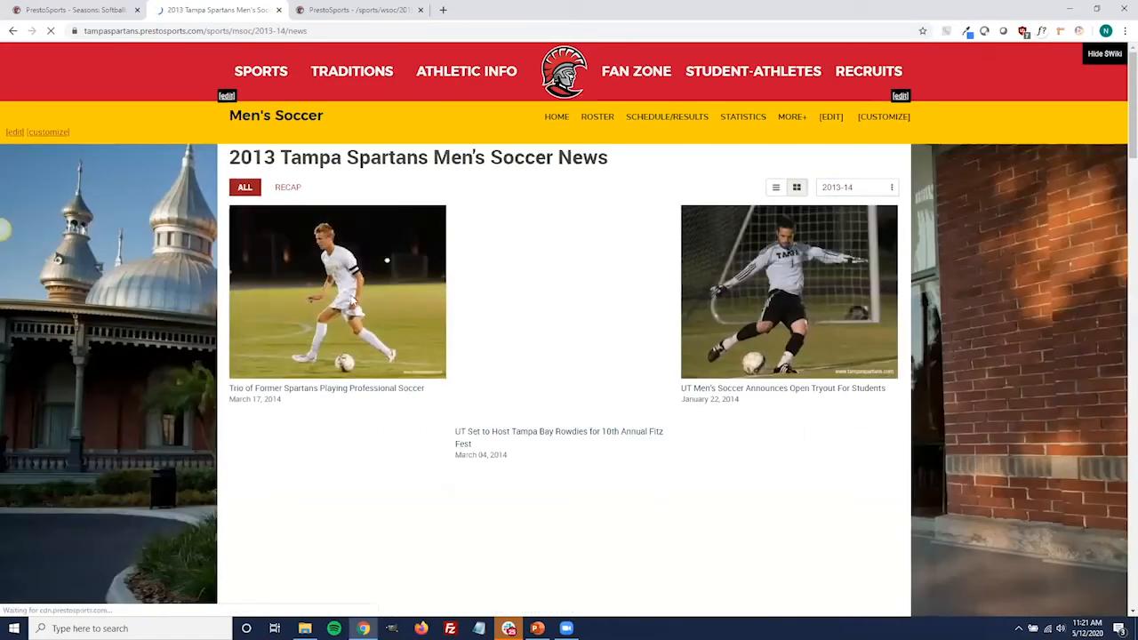
pyautogui.scroll(-1, 266, 364)
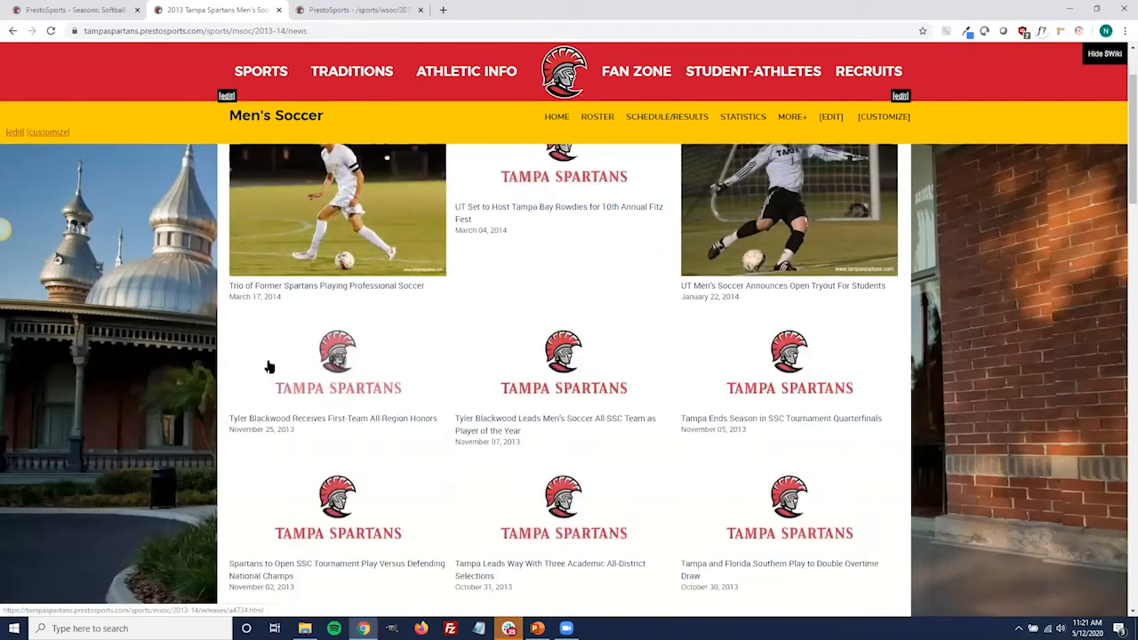
pyautogui.scroll(1, 237, 388)
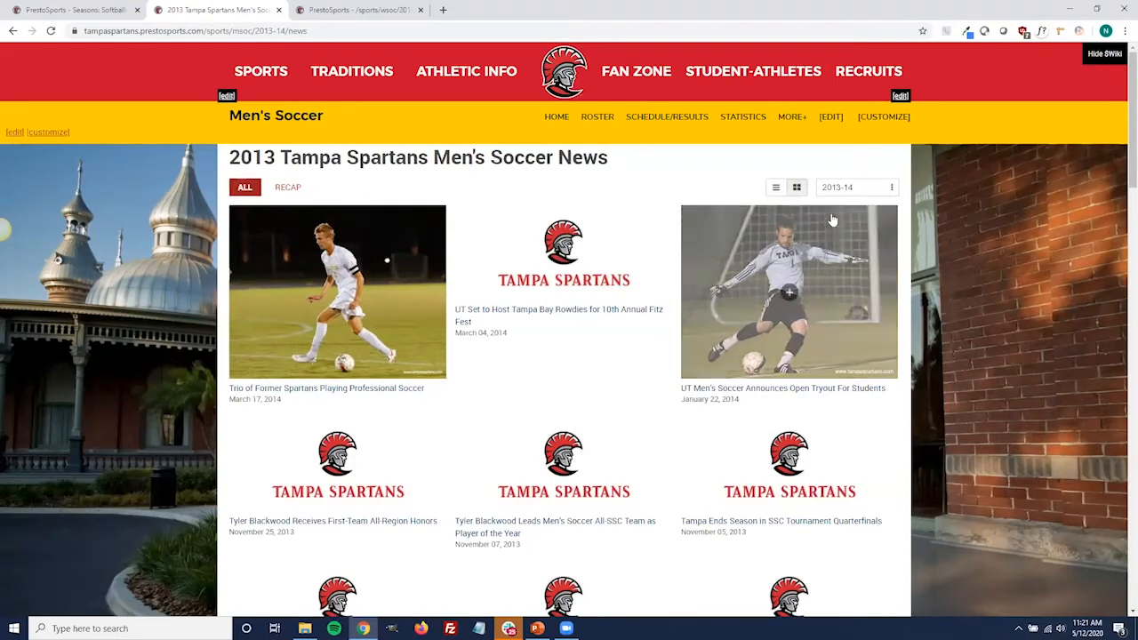
# Switch the Men's Soccer news to the 2018-19 season and look through its stories
pyautogui.click(849, 188)
pyautogui.click(842, 223)
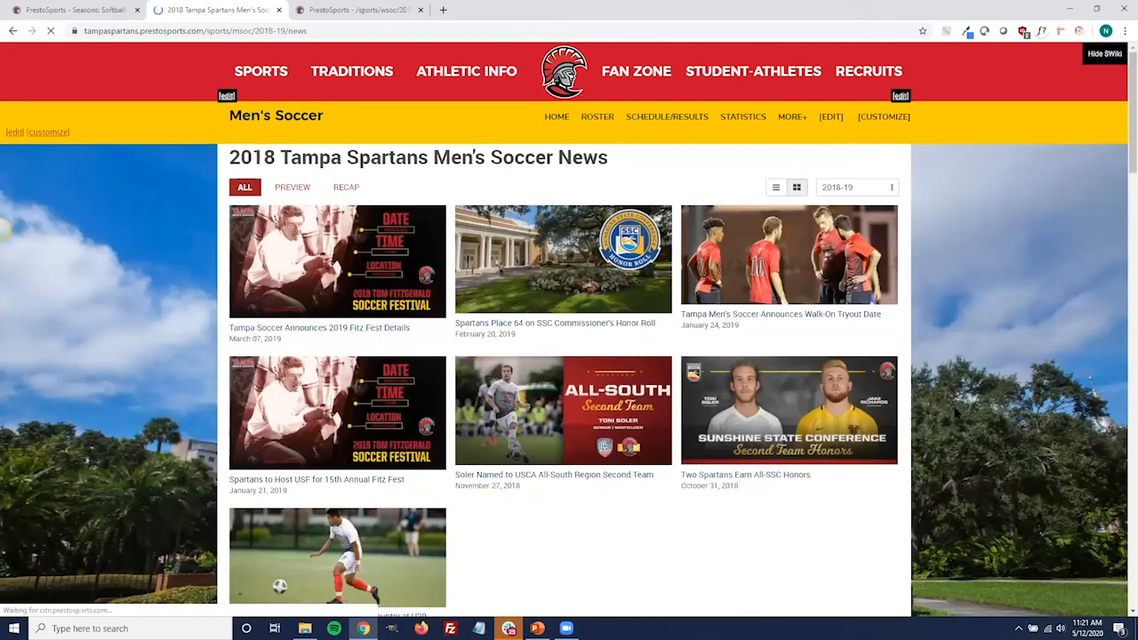
pyautogui.scroll(-2, 958, 409)
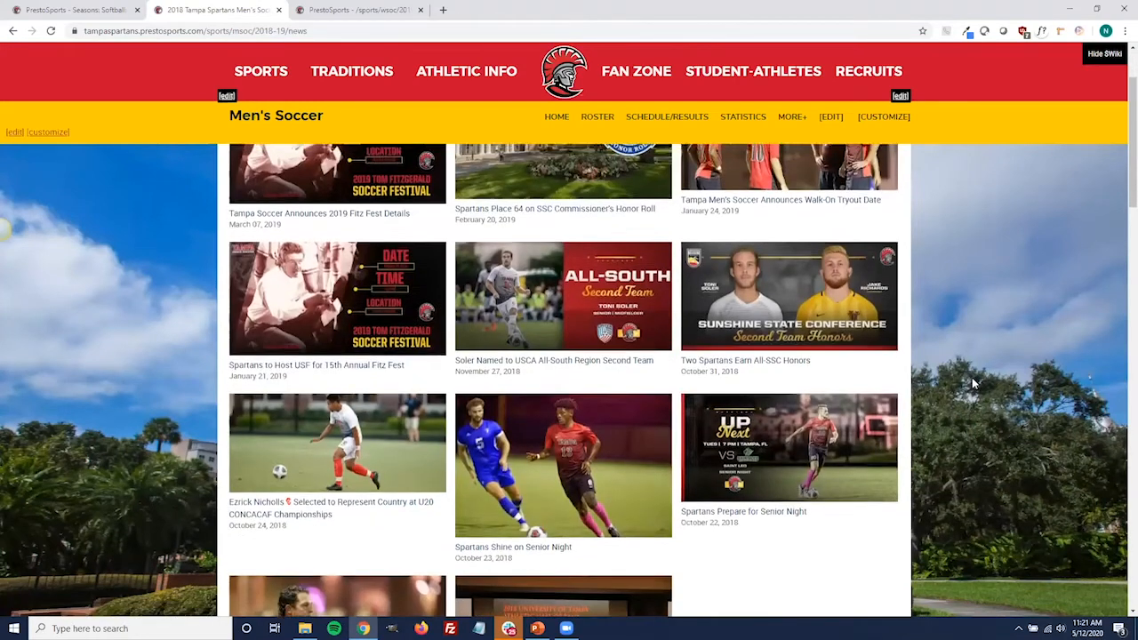
pyautogui.scroll(2, 973, 382)
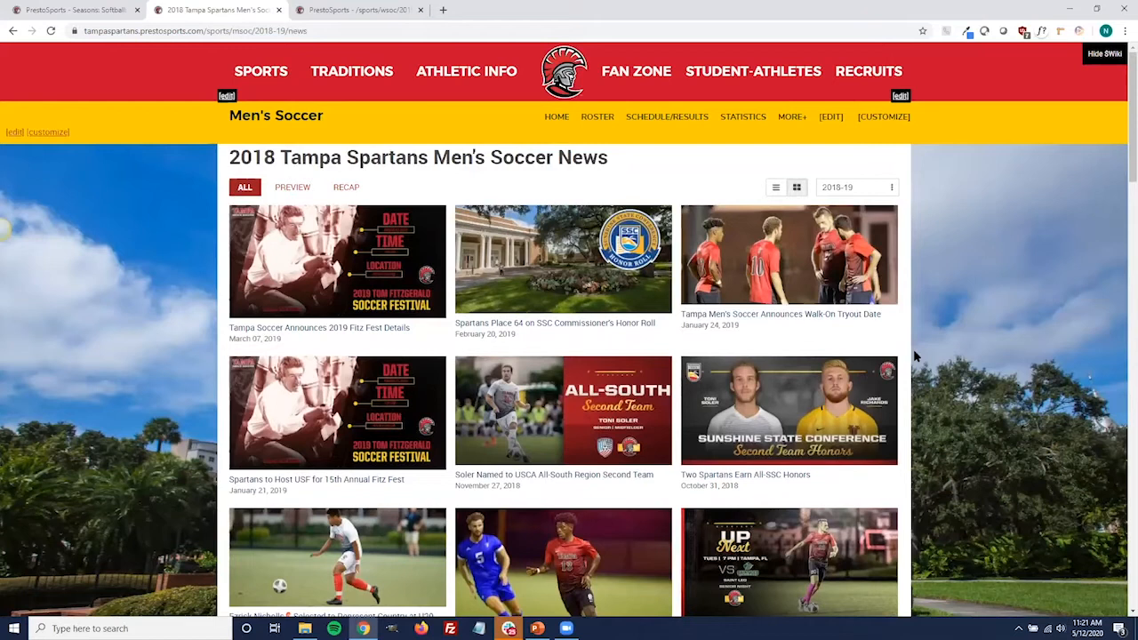
# Open the Men's Soccer schedule, look through the available seasons, and switch to the 2018 schedule
pyautogui.click(678, 120)
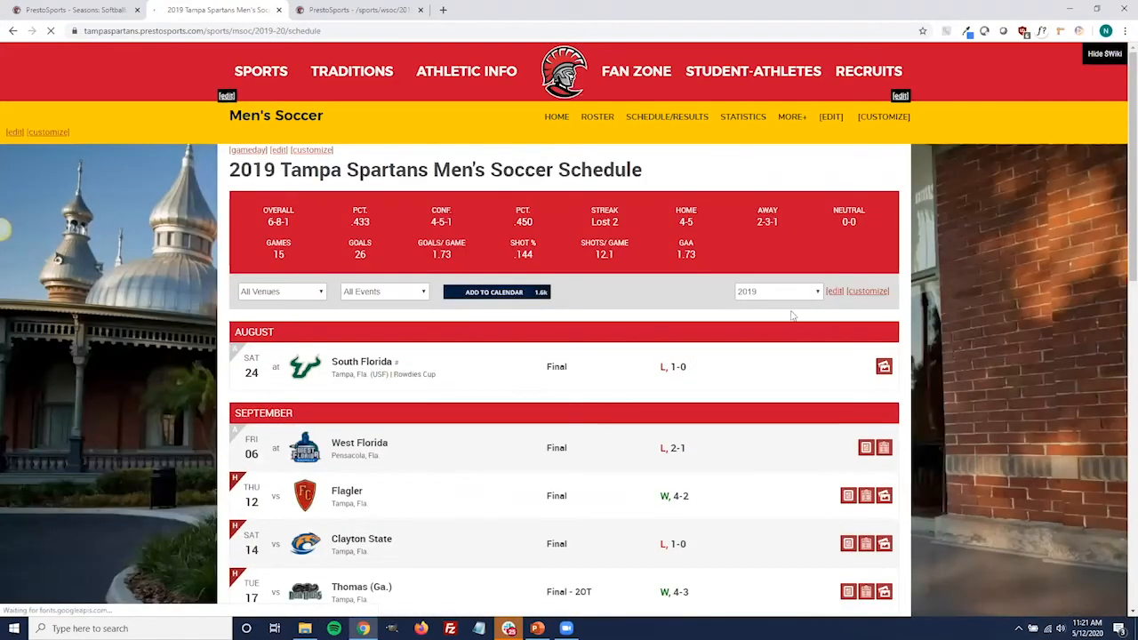
pyautogui.click(801, 300)
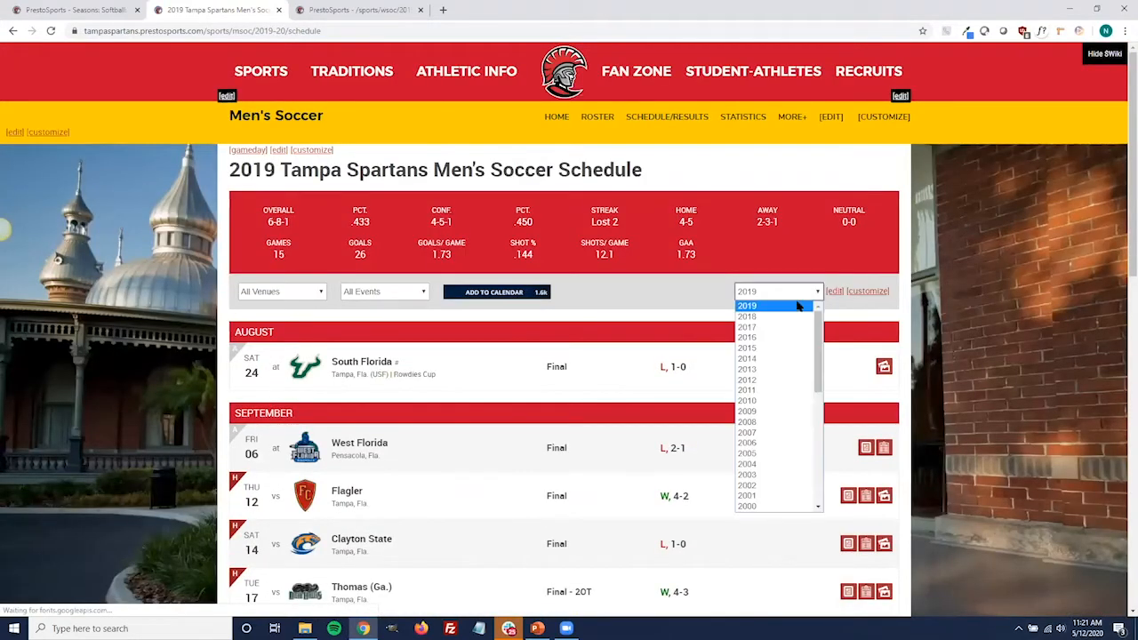
pyautogui.scroll(-1, 823, 349)
pyautogui.moveTo(822, 349)
pyautogui.mouseDown()
pyautogui.moveTo(817, 449)
pyautogui.moveTo(816, 356)
pyautogui.mouseUp()
pyautogui.scroll(1, 803, 314)
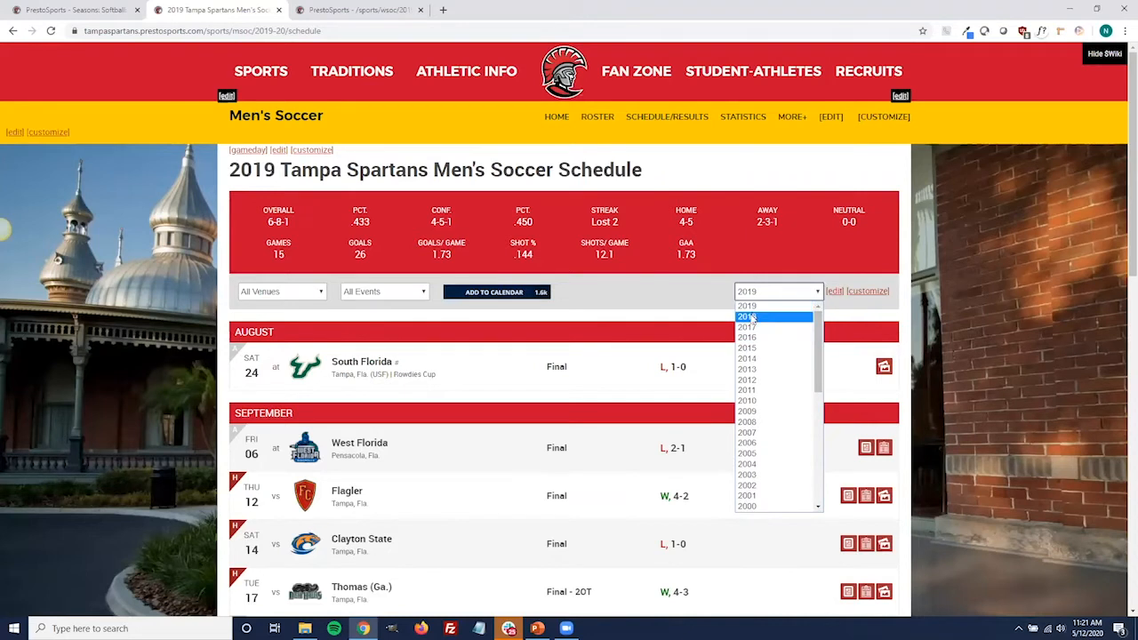
pyautogui.click(752, 318)
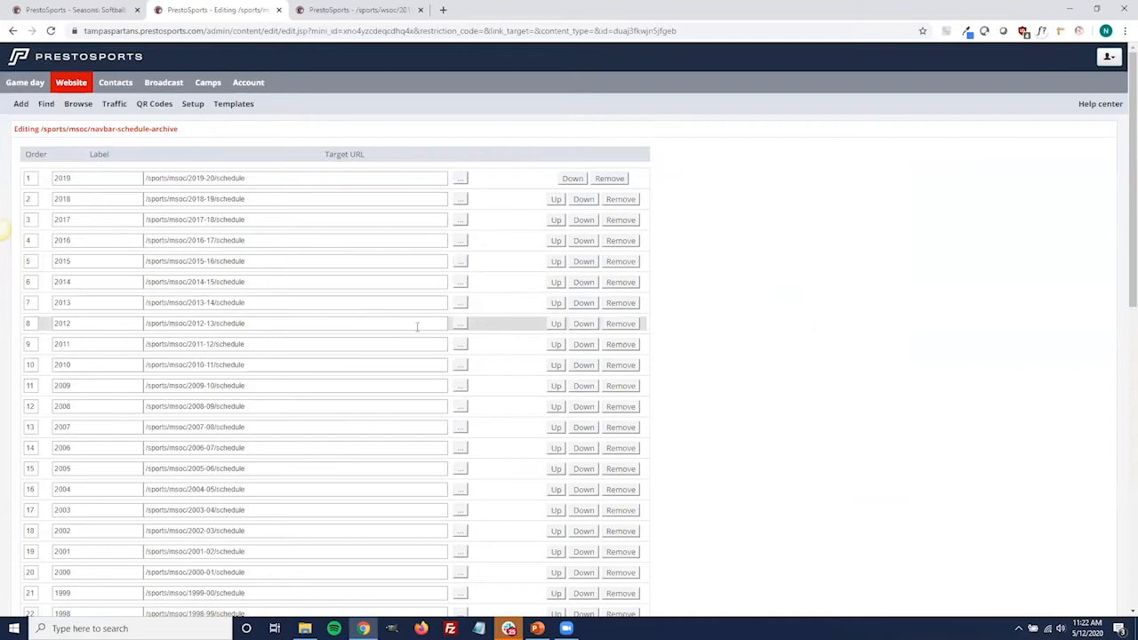
# Add a blank entry to the Men's Soccer schedule archive navigation bar and move it up to position 39
pyautogui.scroll(-3, 479, 356)
pyautogui.scroll(-5, 418, 409)
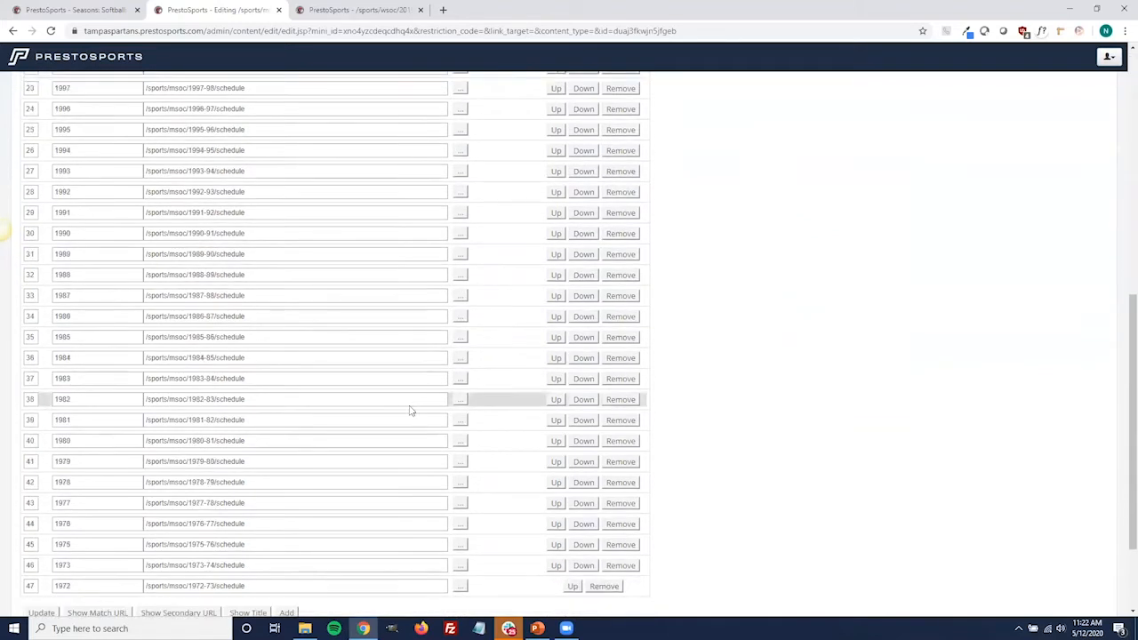
pyautogui.click(286, 507)
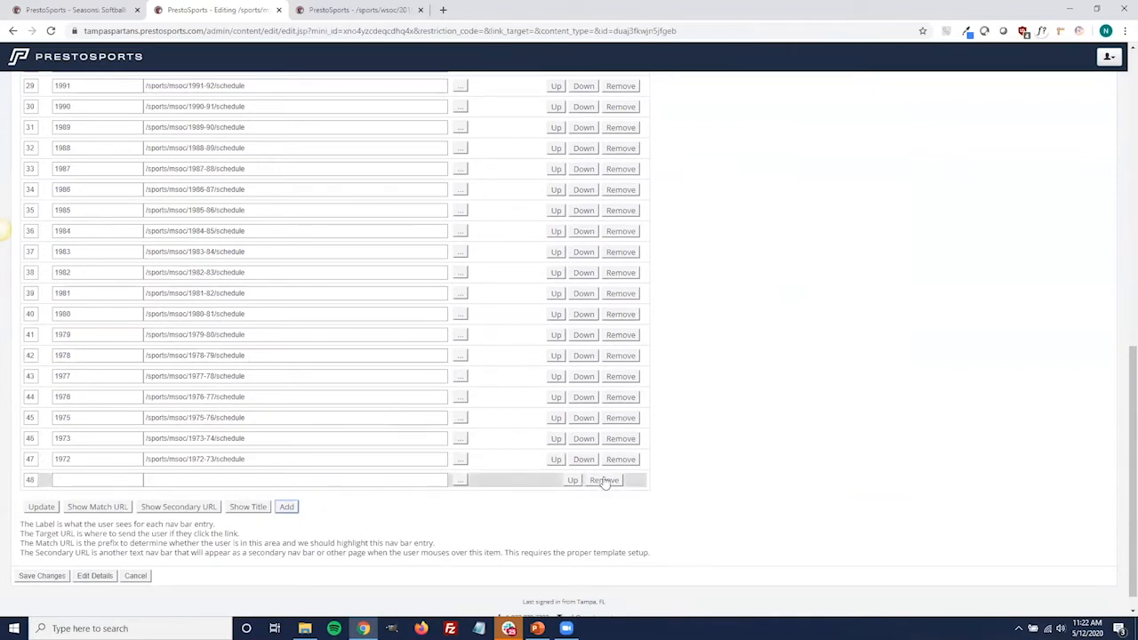
pyautogui.moveTo(505, 480); pyautogui.dragTo(495, 294)
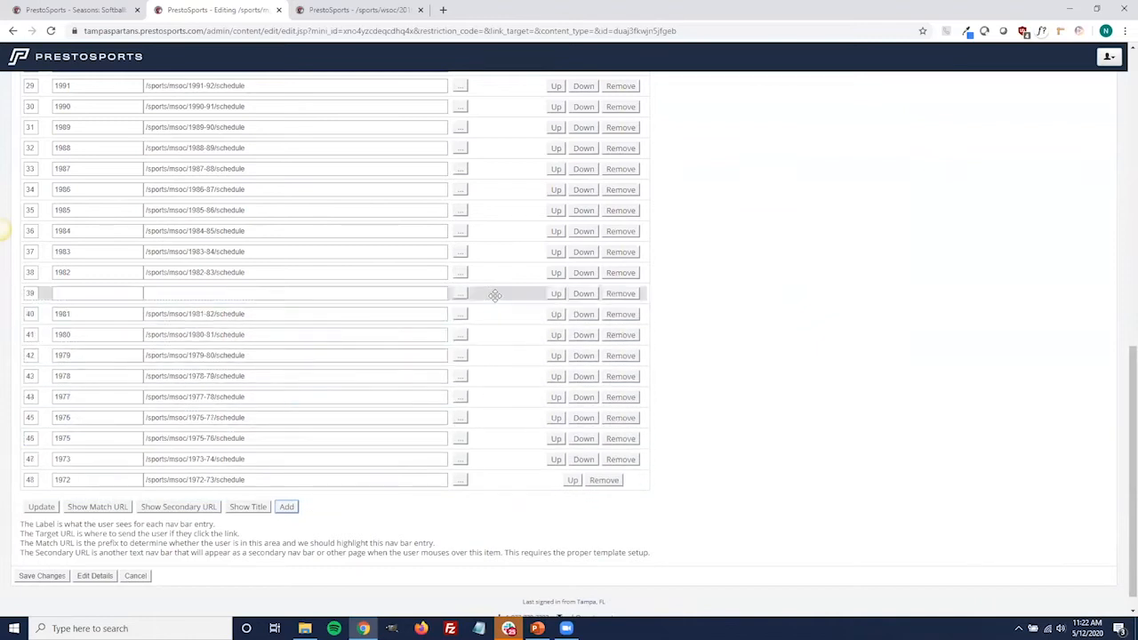
# Try moving the blank entry further up the schedule archive list, and discard all unsaved changes
pyautogui.scroll(1, 502, 360)
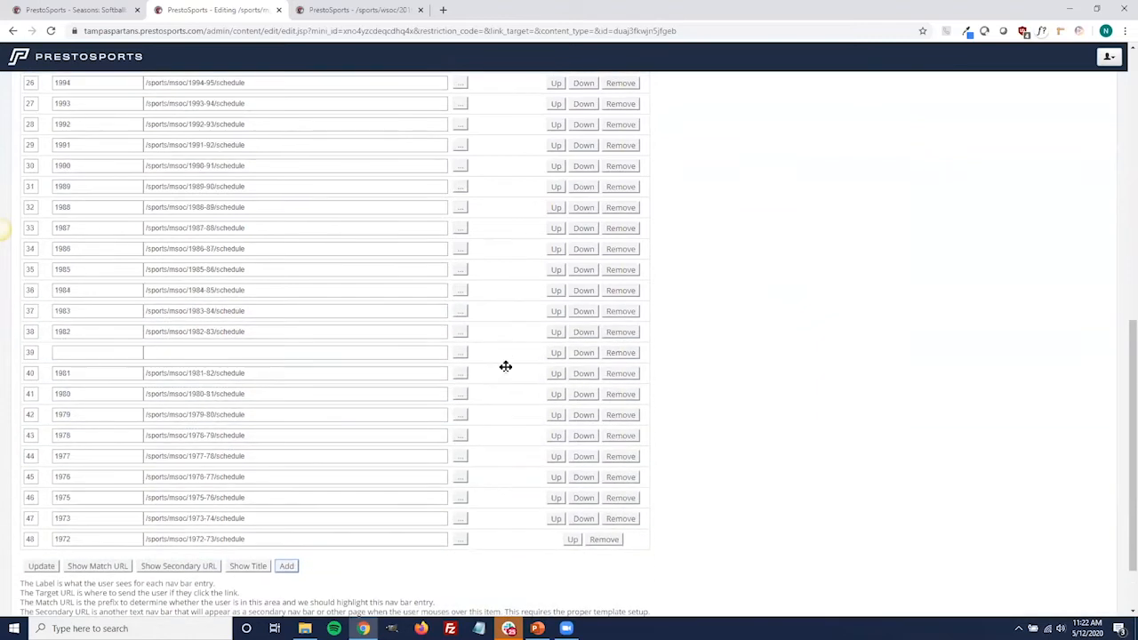
pyautogui.moveTo(491, 357)
pyautogui.mouseDown()
pyautogui.moveTo(507, 152)
pyautogui.moveTo(496, 51)
pyautogui.moveTo(483, 83)
pyautogui.moveTo(504, 257)
pyautogui.moveTo(495, 376)
pyautogui.mouseUp()
pyautogui.scroll(5, 509, 446)
pyautogui.scroll(-5, 508, 443)
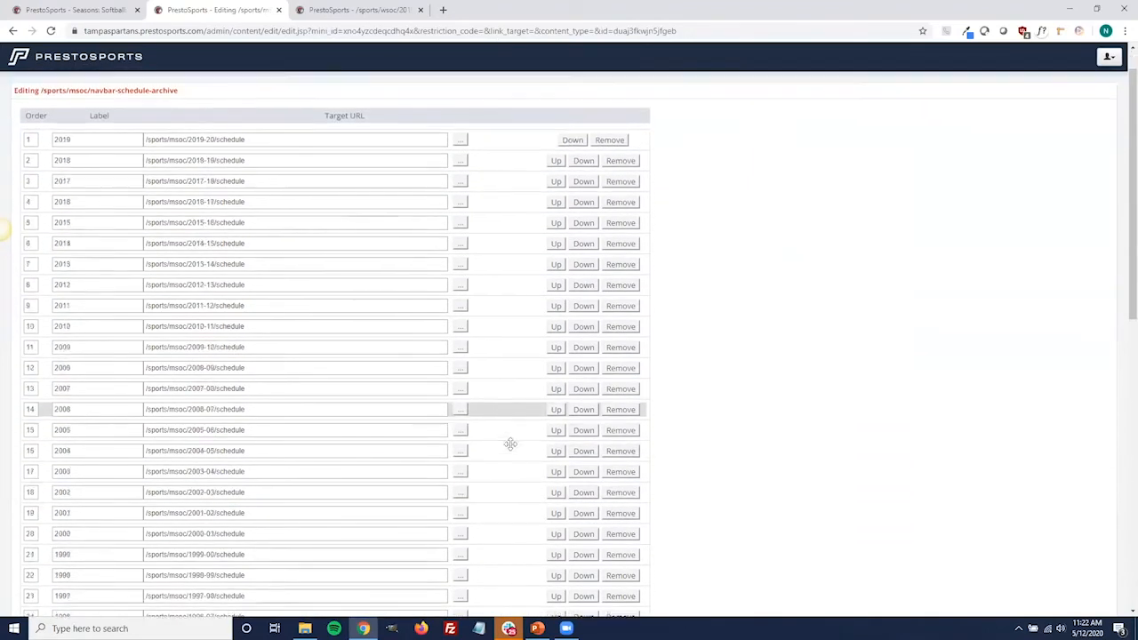
pyautogui.scroll(-5, 496, 447)
pyautogui.click(134, 597)
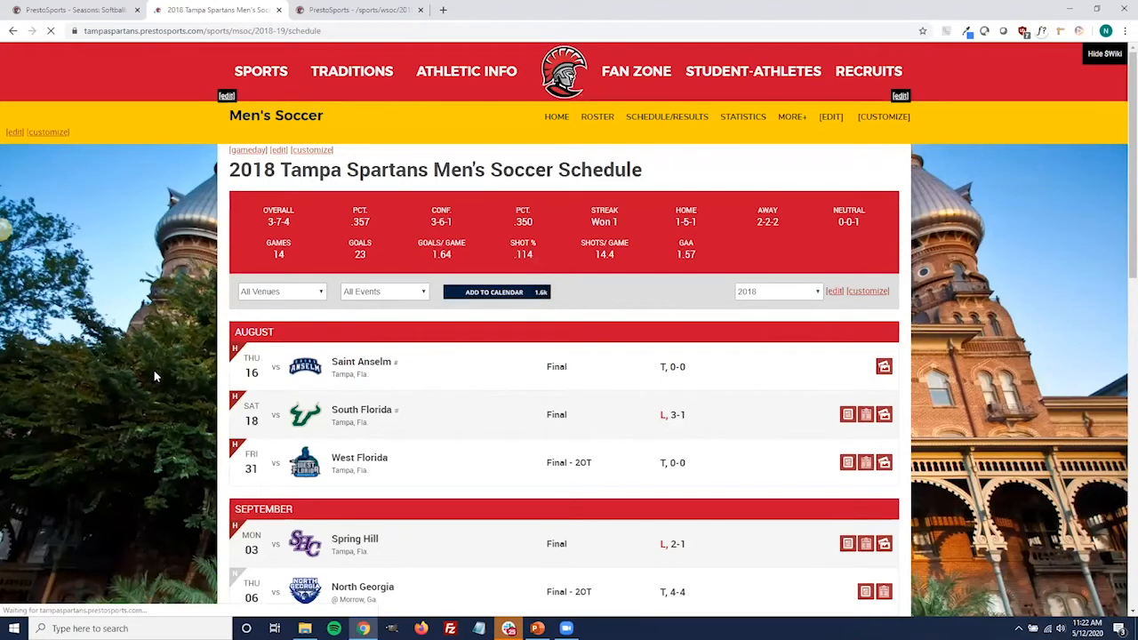
# Browse the website content to the /sports/msoc/ section and locate navbar-schedule-archive, comparing it with the public Men's Soccer schedule page
pyautogui.click(76, 8)
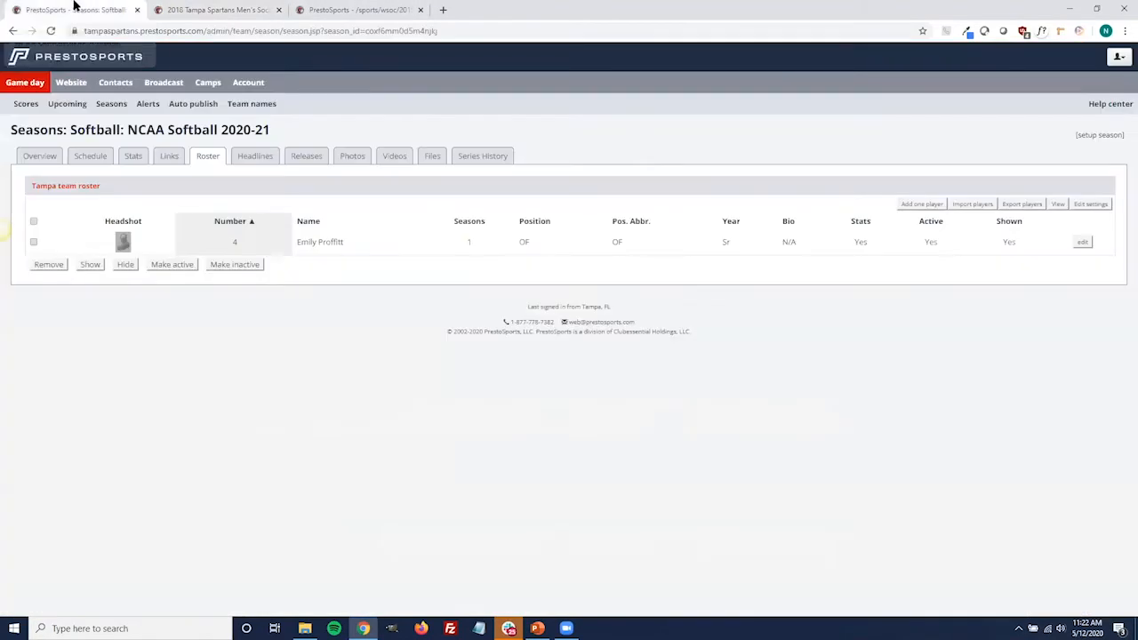
pyautogui.click(74, 86)
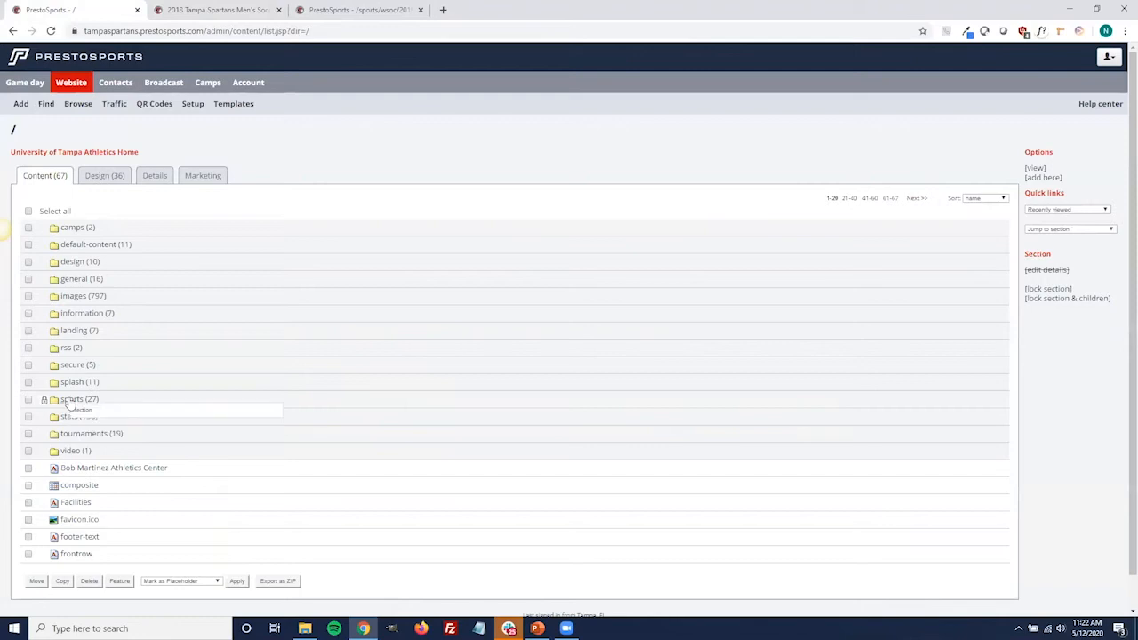
pyautogui.click(70, 401)
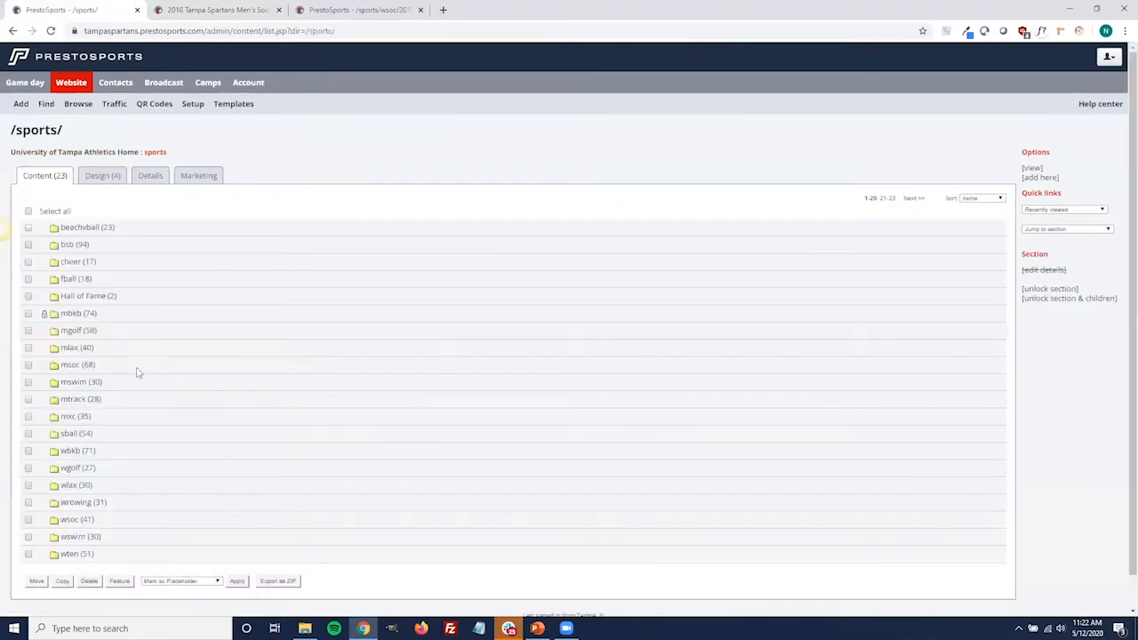
pyautogui.click(69, 367)
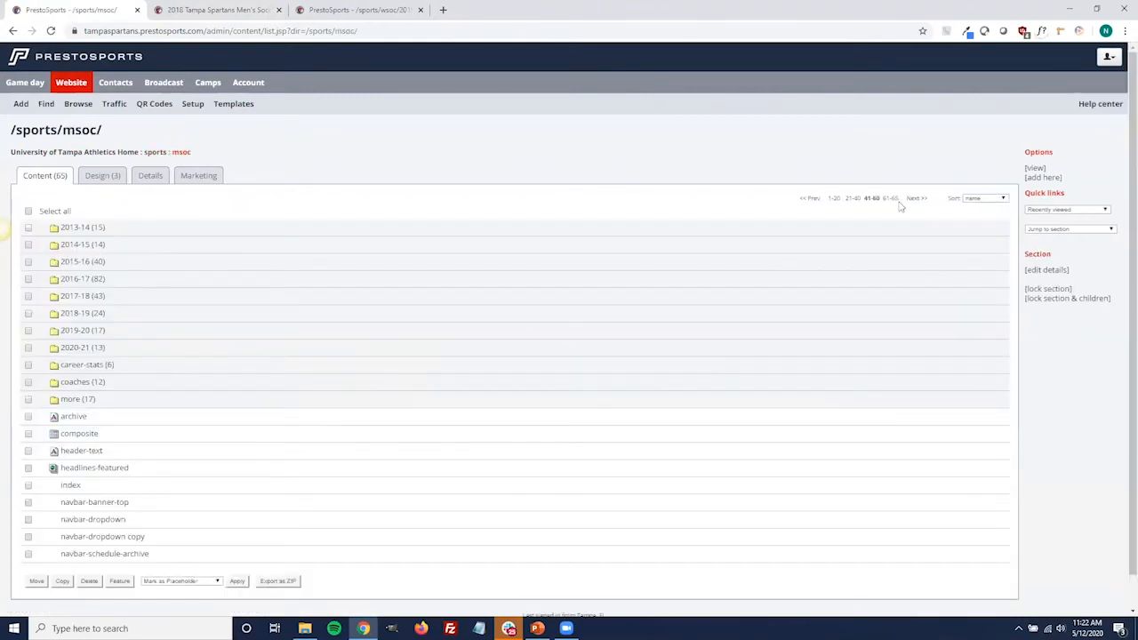
pyautogui.click(898, 202)
pyautogui.click(912, 200)
pyautogui.scroll(-1, 388, 275)
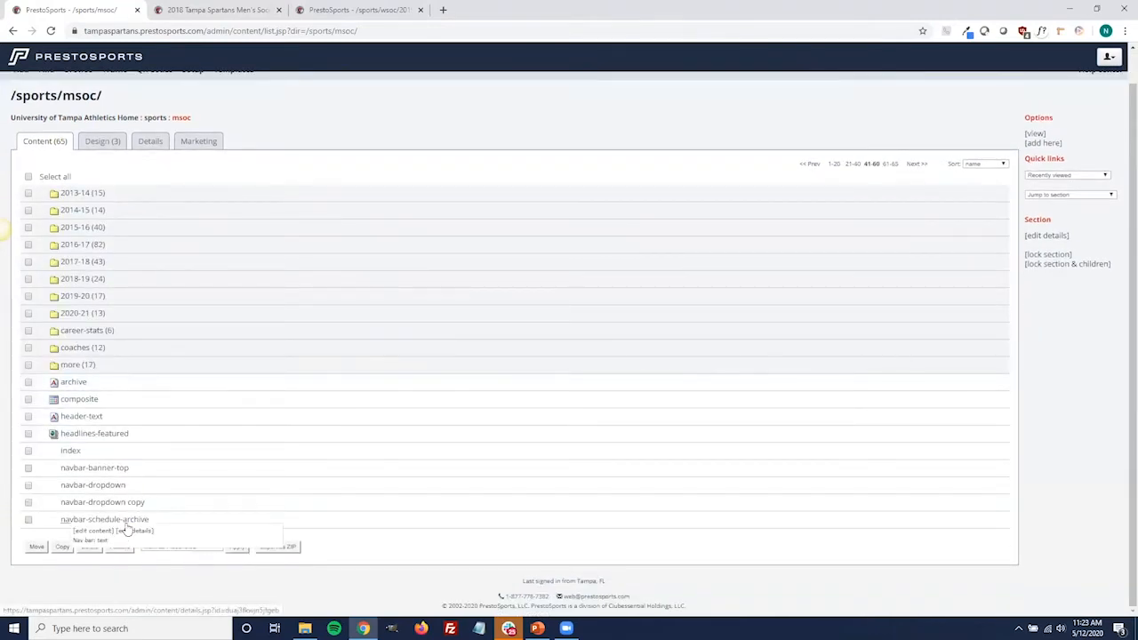
pyautogui.click(210, 10)
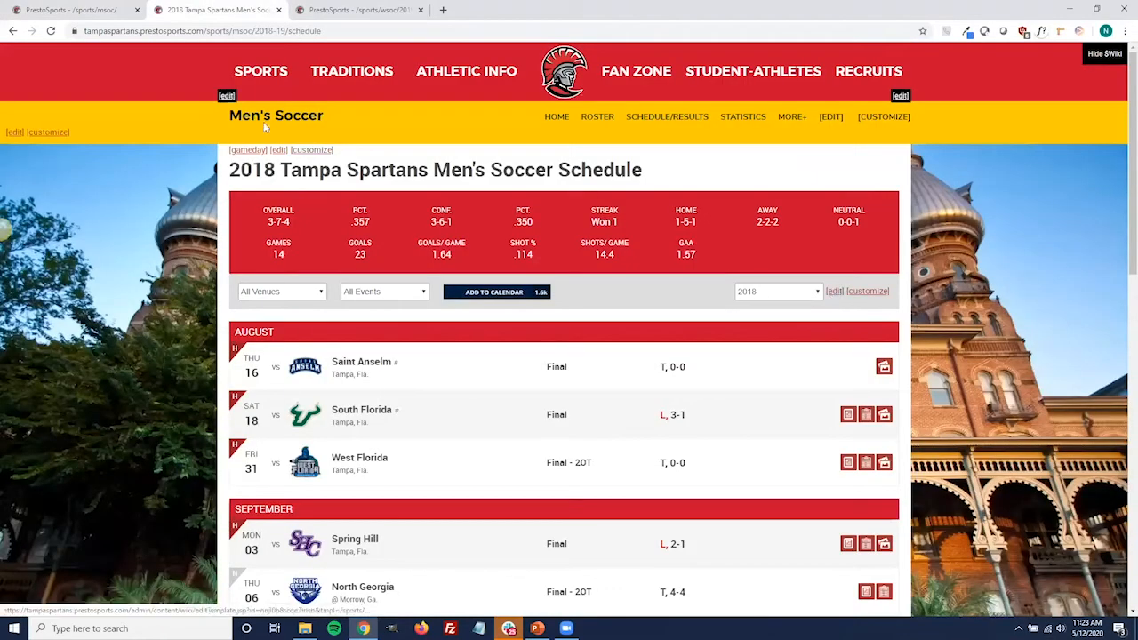
pyautogui.click(97, 15)
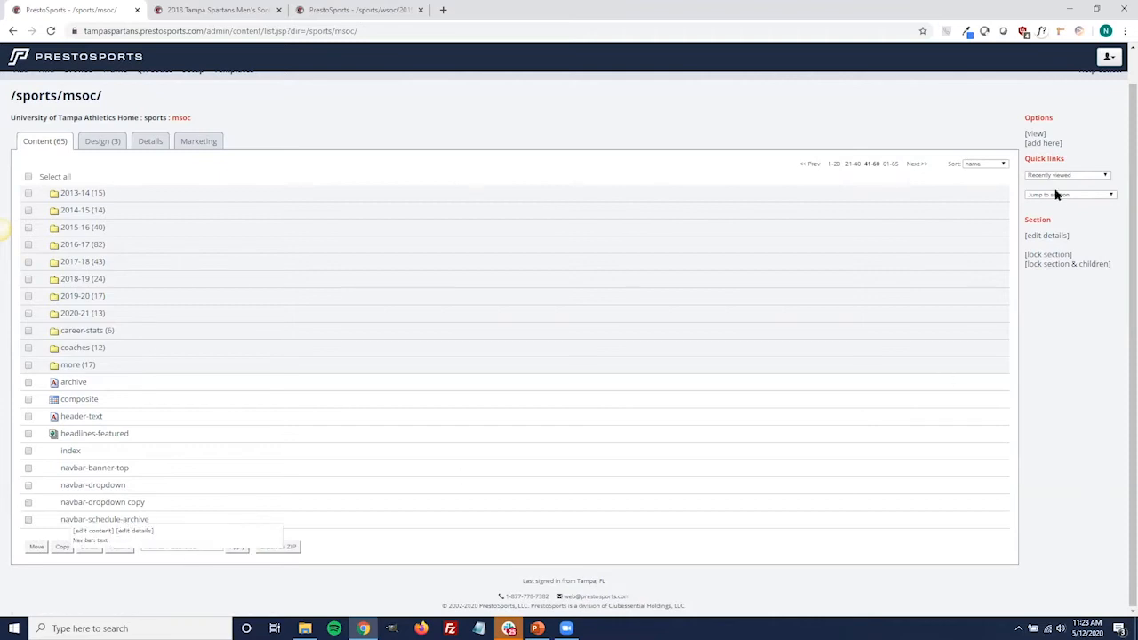
# Start adding a "Nav bar: text" page named navbar-schedule-archive in the /sports/msoc/ section and continue to its entries
pyautogui.click(1044, 143)
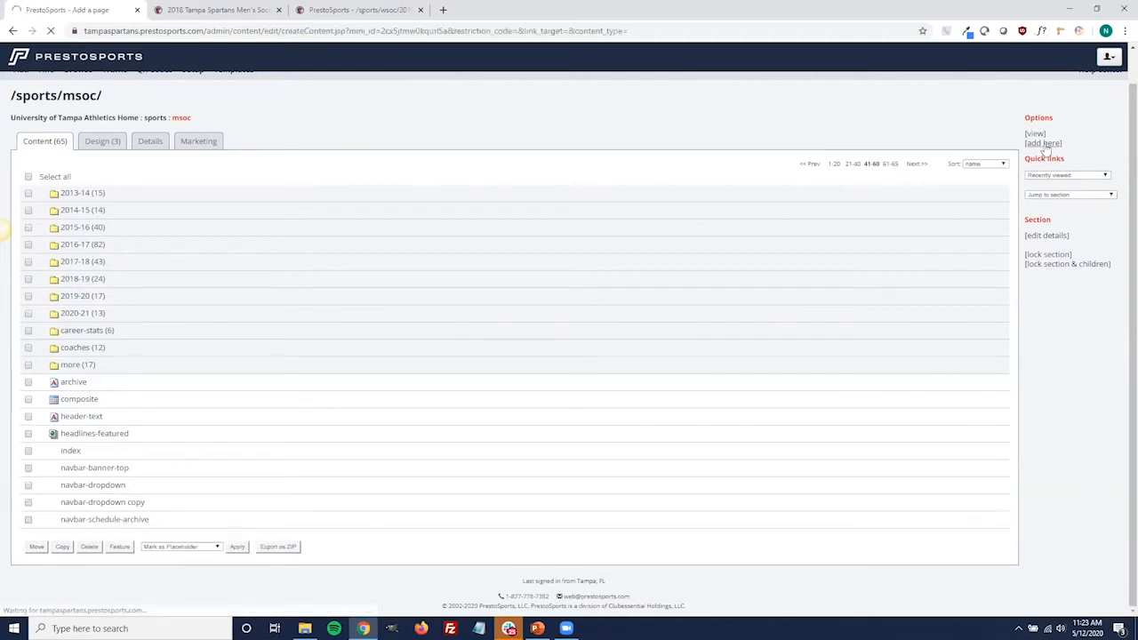
pyautogui.click(239, 193)
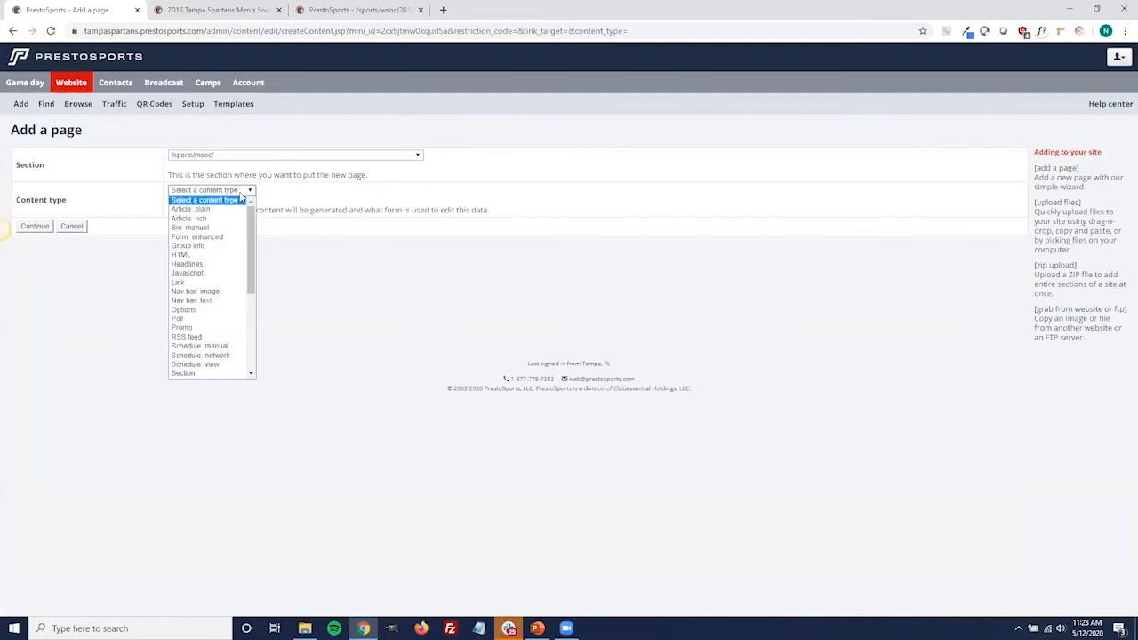
pyautogui.click(212, 302)
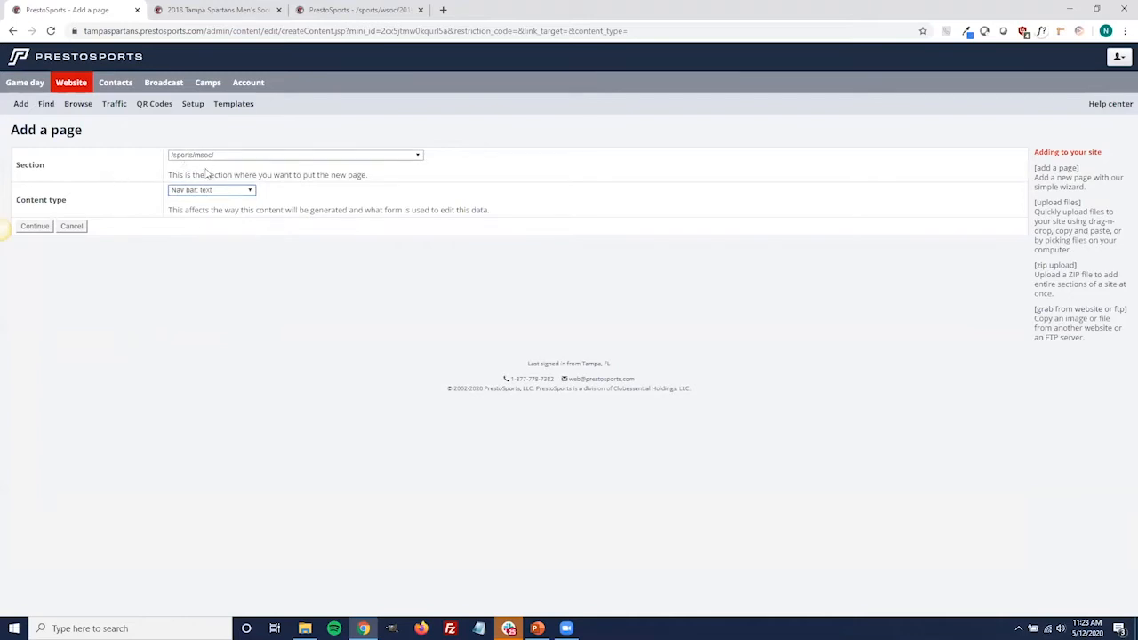
pyautogui.click(40, 227)
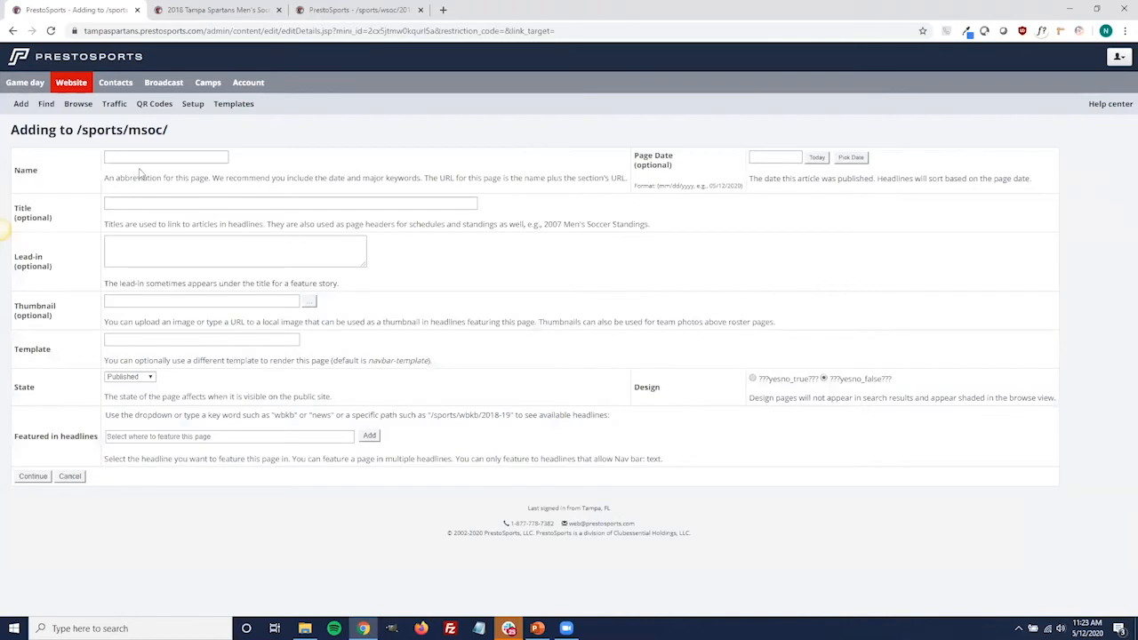
pyautogui.click(162, 155)
pyautogui.write('navbar-schedule-archive')
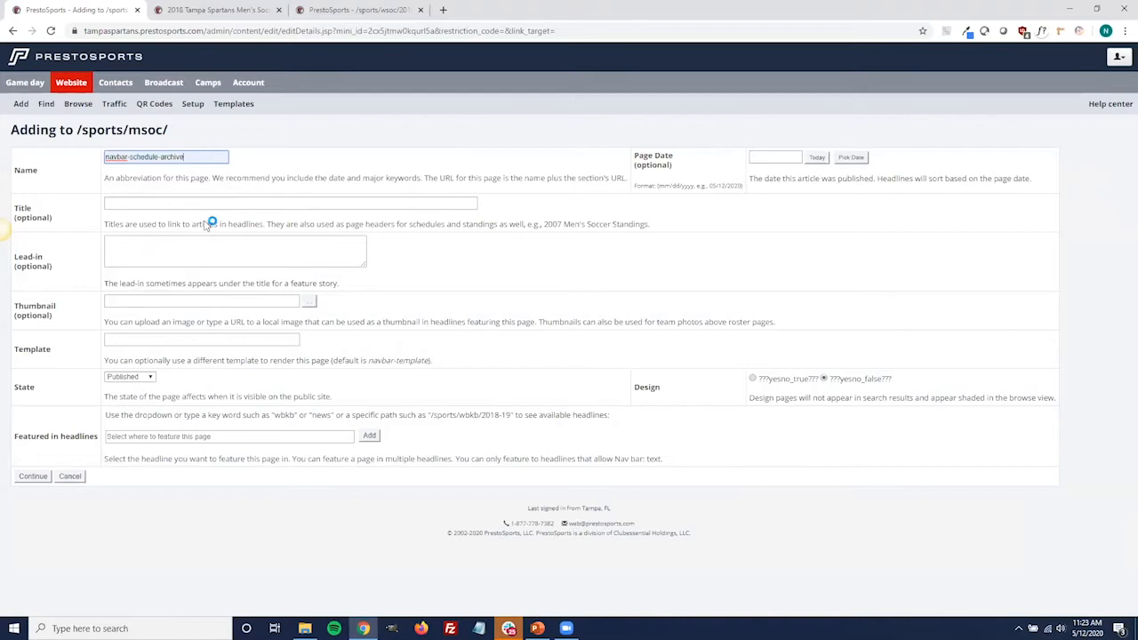
pyautogui.click(32, 477)
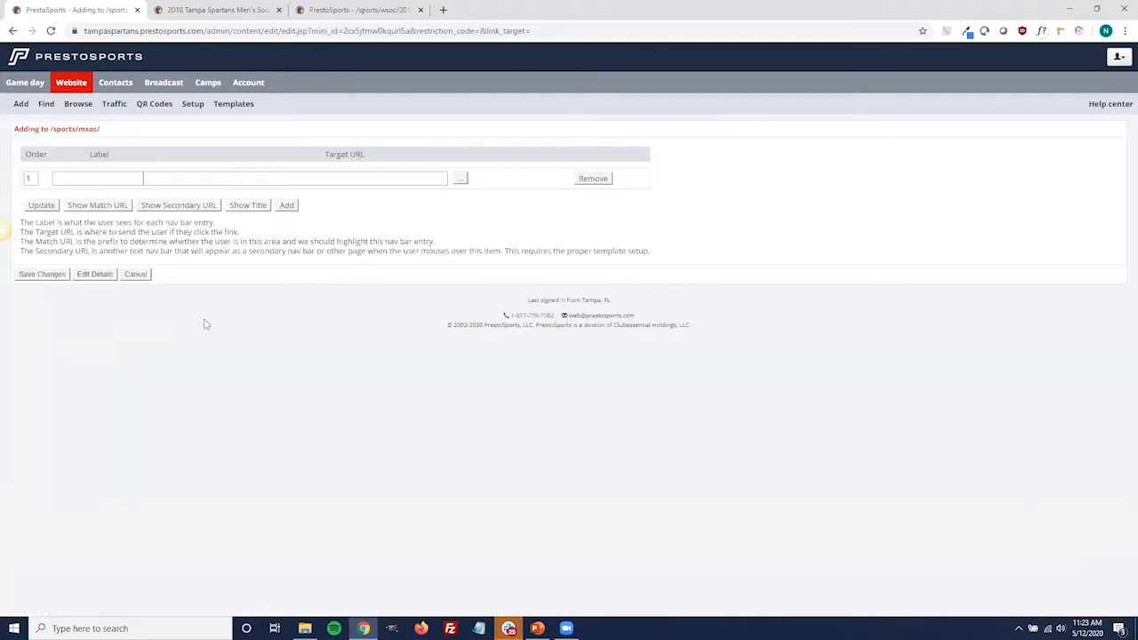
# Add four extra blank entries to the new navigation bar, and cancel creating the page
pyautogui.click(287, 206)
pyautogui.click(286, 226)
pyautogui.click(286, 246)
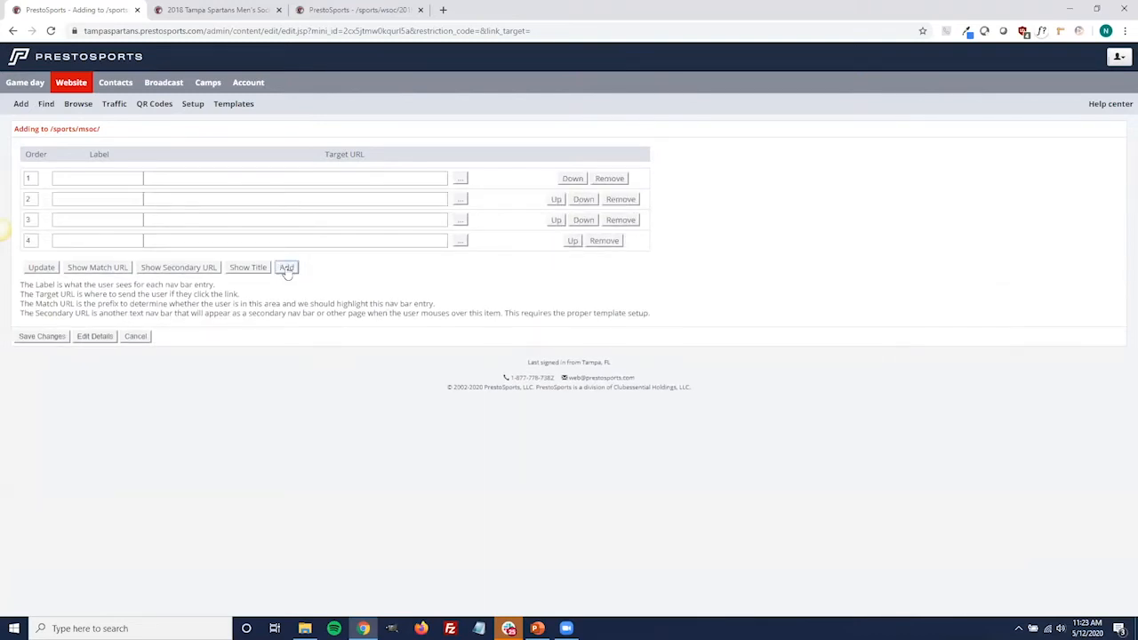
pyautogui.click(286, 267)
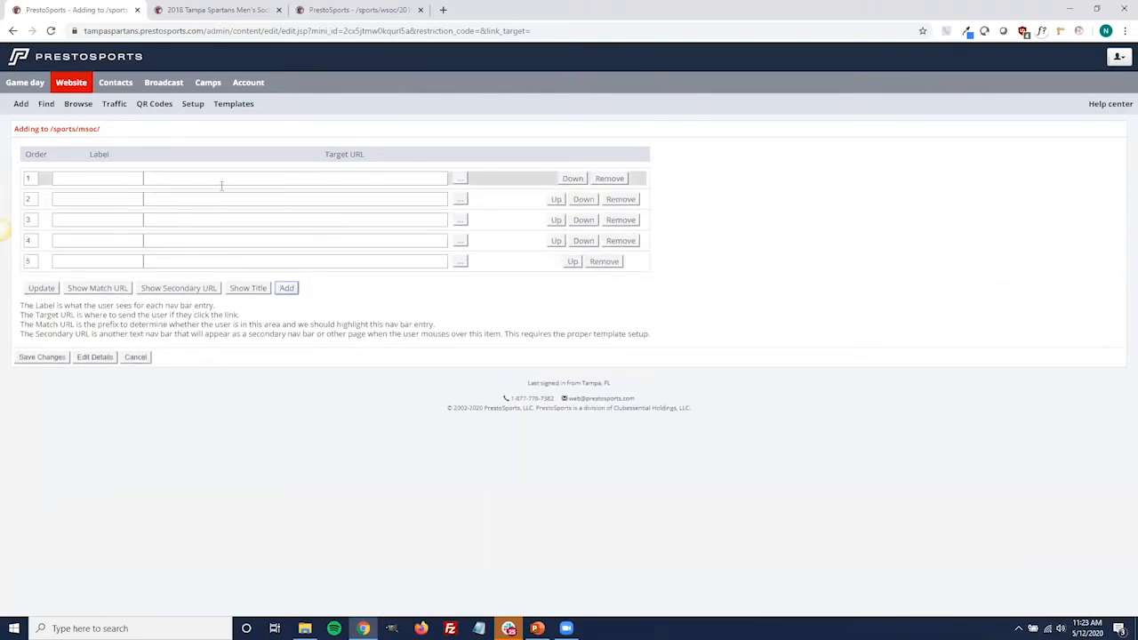
pyautogui.click(133, 360)
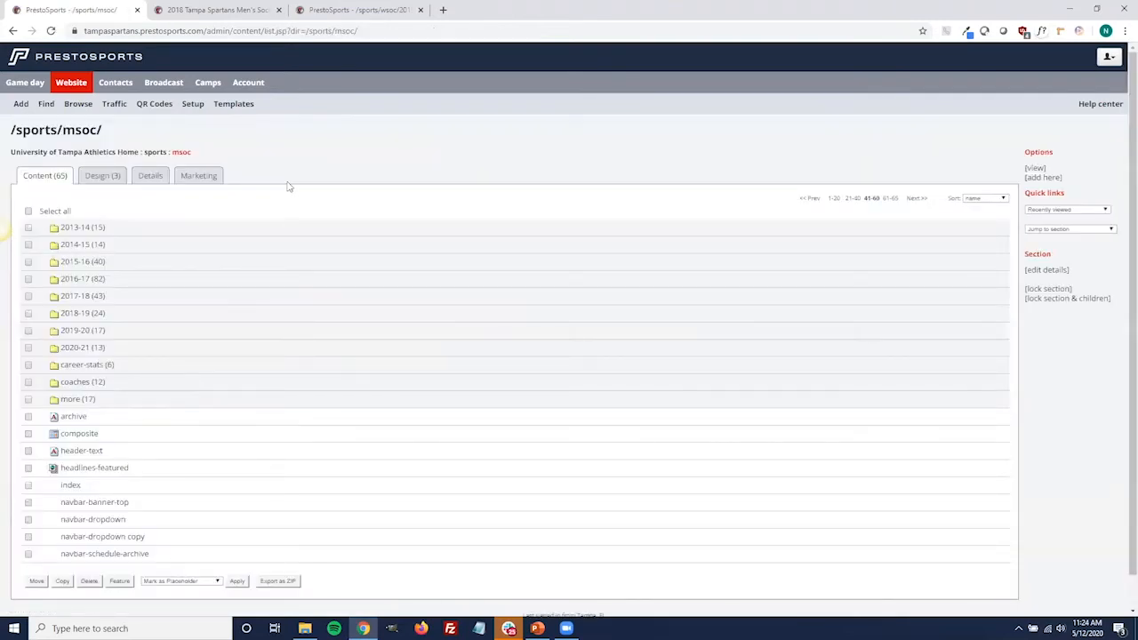
# Open the public Men's Soccer 2020 roster and look through the seasons offered under Archive Rosters
pyautogui.click(213, 10)
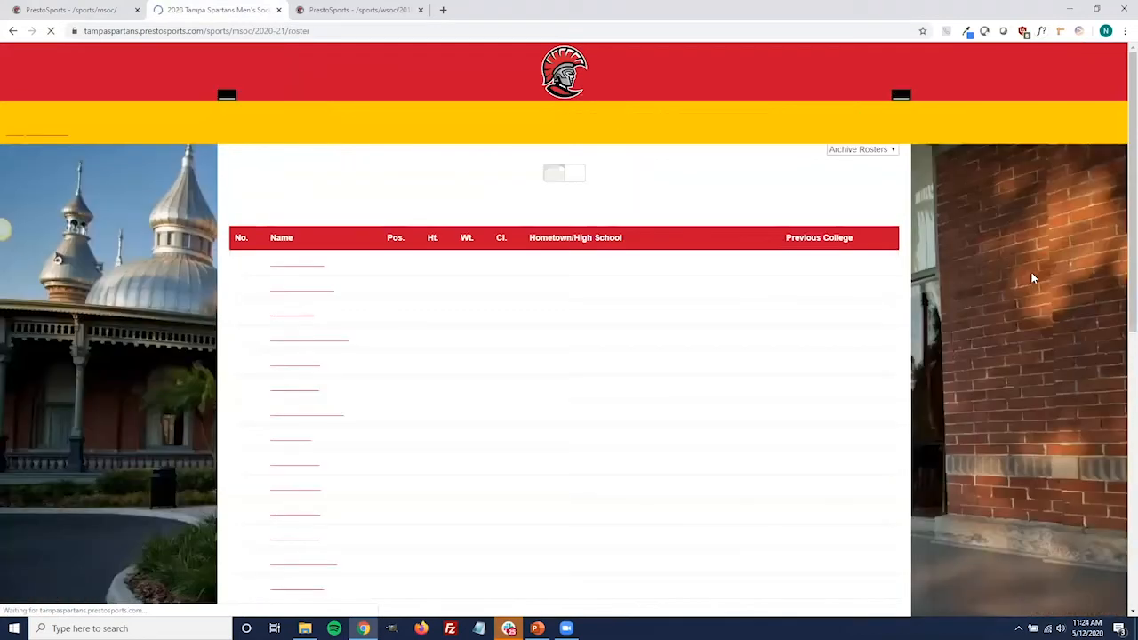
pyautogui.click(862, 151)
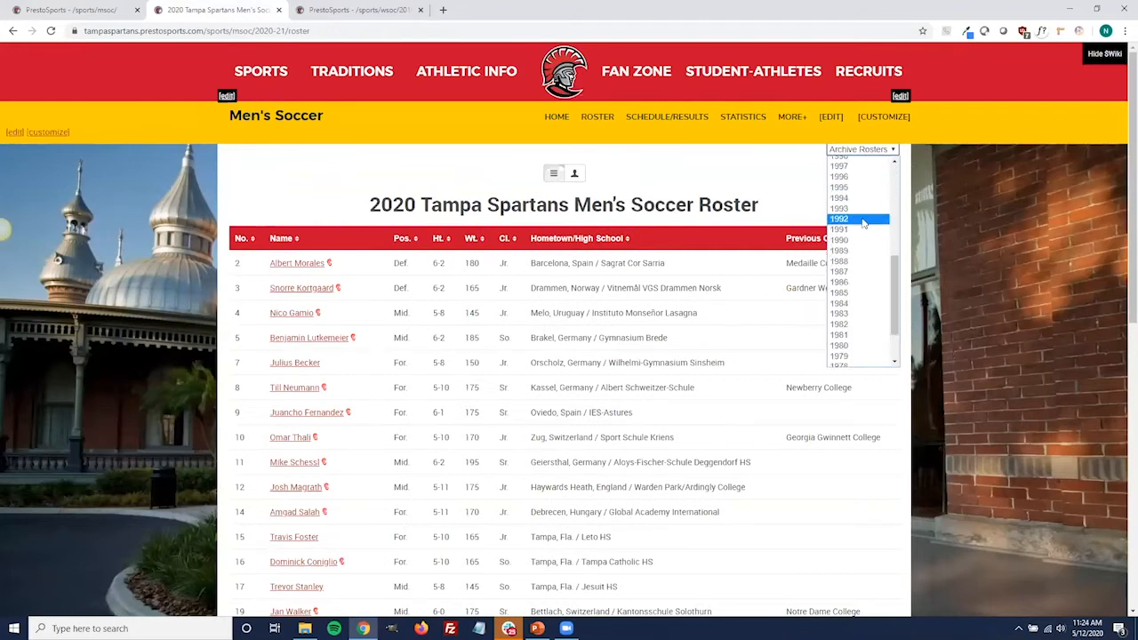
pyautogui.click(722, 184)
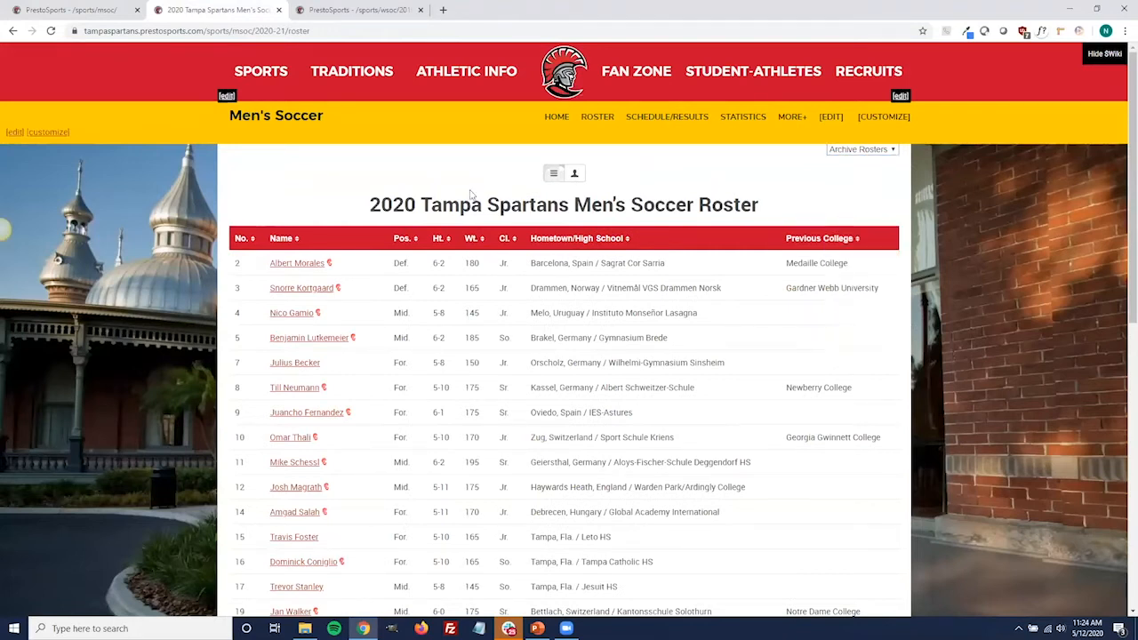
# Return to the /sports/msoc/ content list in the admin site and open the content of its options page for editing
pyautogui.click(315, 11)
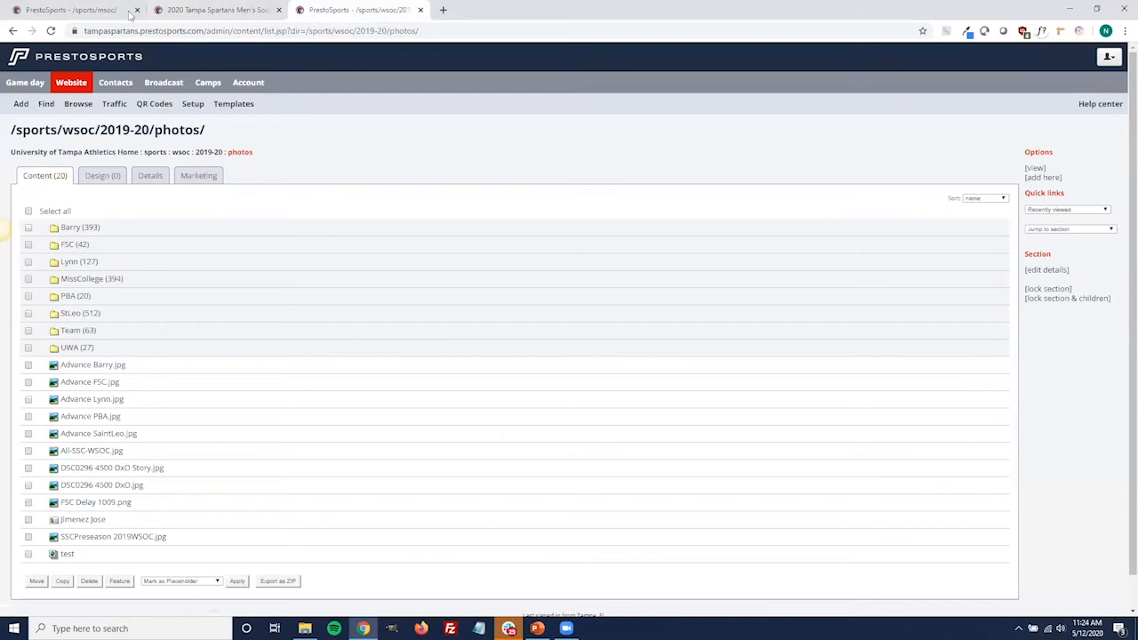
pyautogui.click(107, 10)
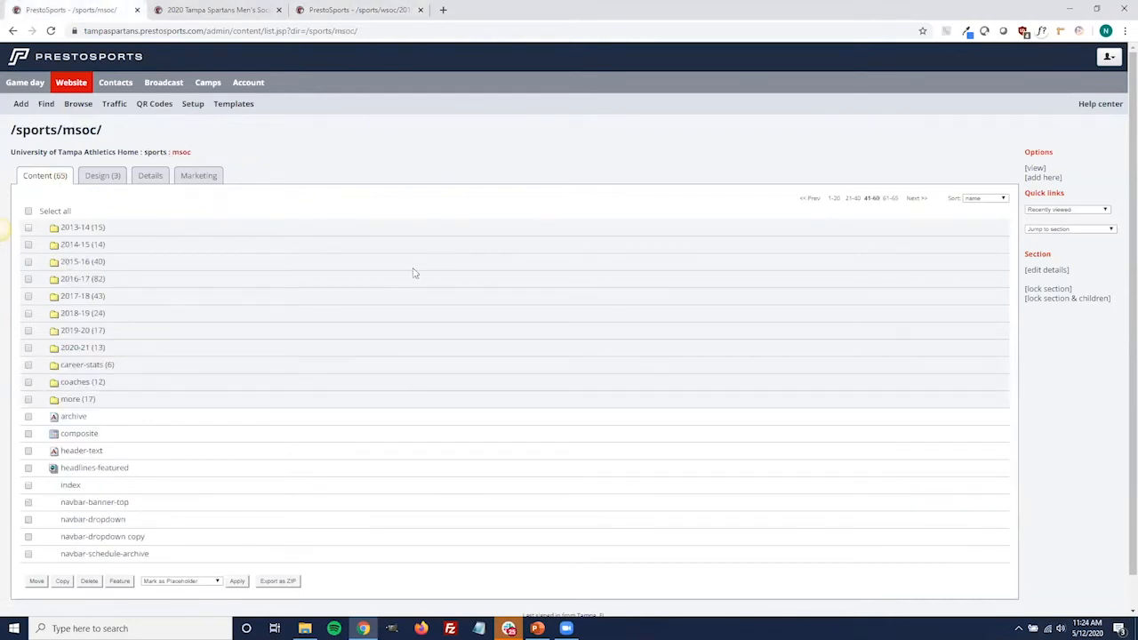
pyautogui.click(888, 200)
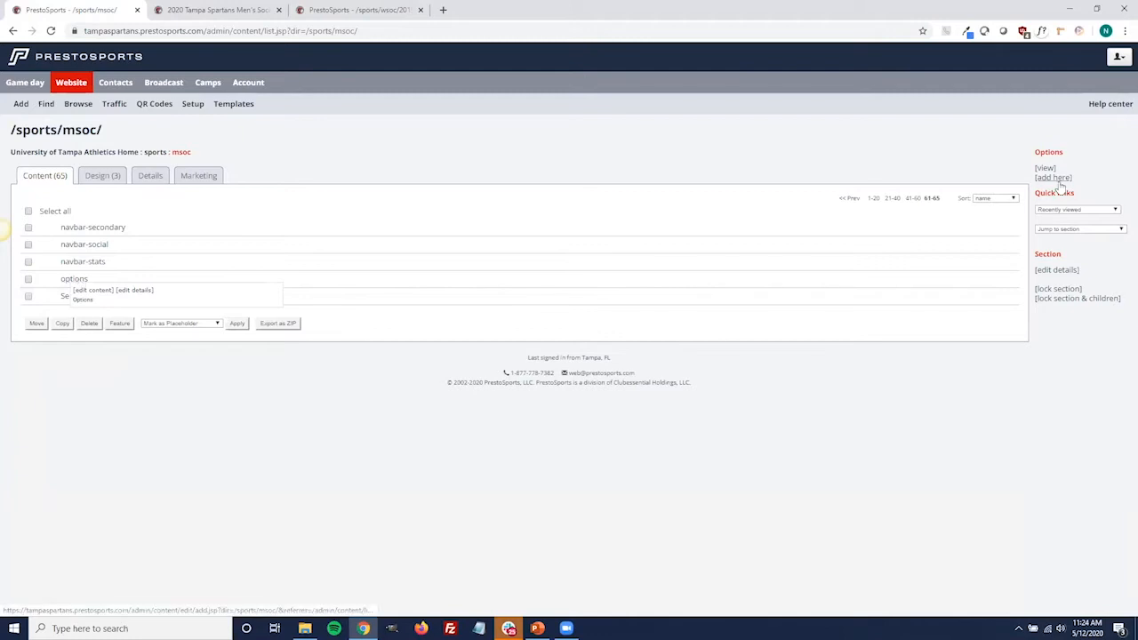
pyautogui.moveTo(69, 281)
pyautogui.click(77, 294)
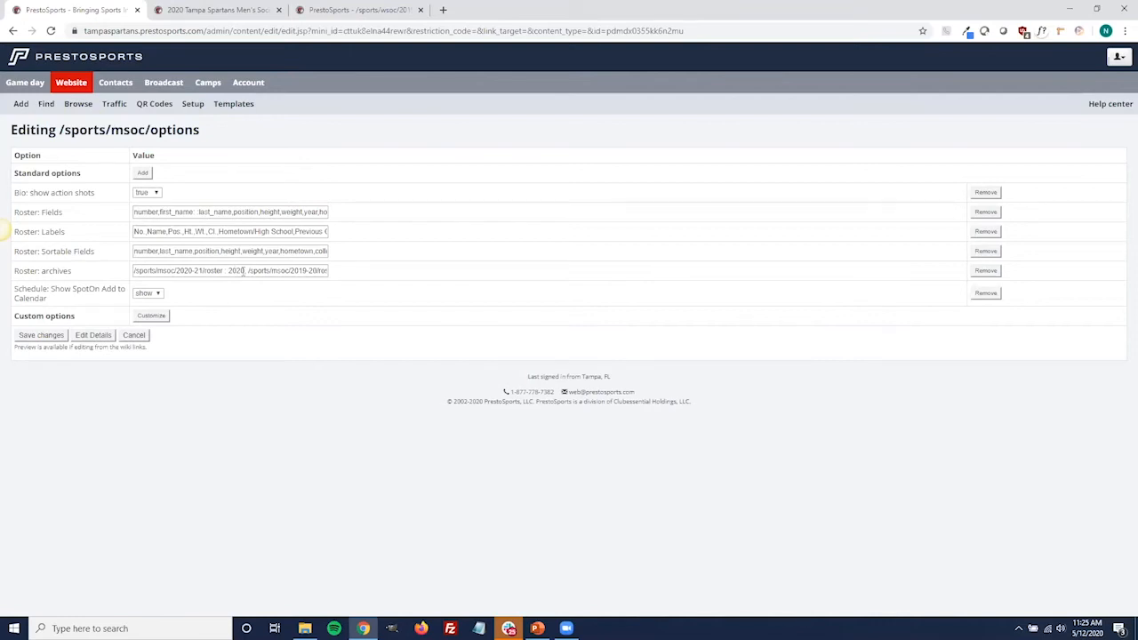
# Edit the Roster: archives value to include "/sports/msoc/2019-20/roster : 2019, /sports/msoc/2018-19/roster : 2018,"
pyautogui.click(243, 270)
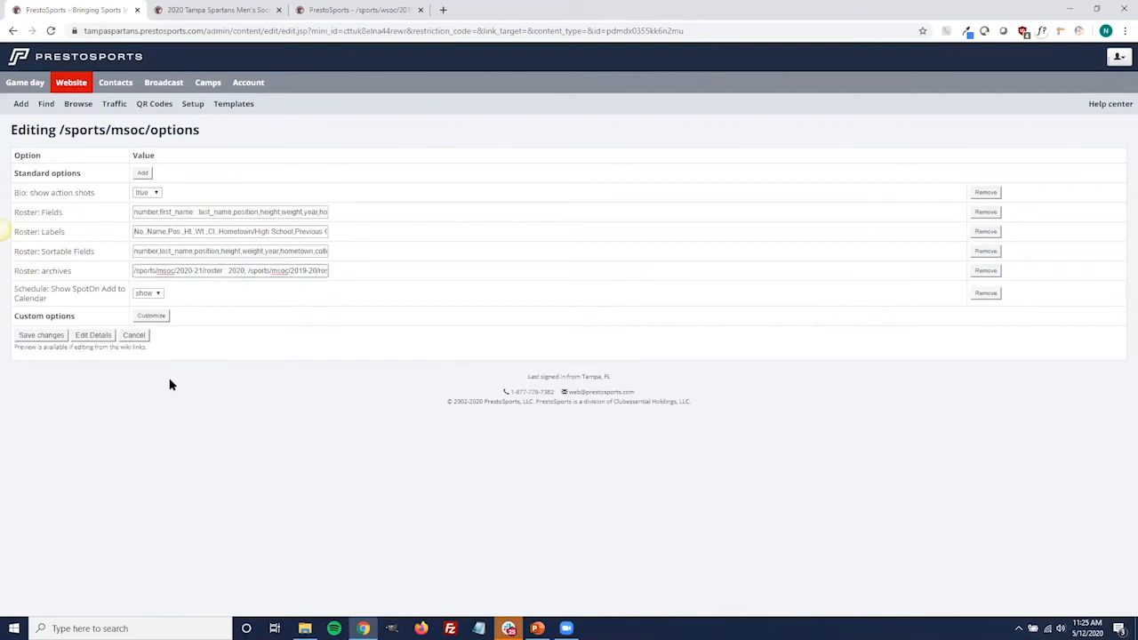
pyautogui.write('-21')
pyautogui.press('BackSpace')
pyautogui.press('BackSpace')
pyautogui.press('BackSpace')
pyautogui.press('BackSpace')
pyautogui.press('Right')
pyautogui.press('Right')
pyautogui.press('Right')
pyautogui.press('Right')
pyautogui.press('Right')
pyautogui.press('Right')
pyautogui.press('Right')
pyautogui.press('Right')
pyautogui.press('Right')
pyautogui.press('Right')
pyautogui.press('Right')
pyautogui.press('Right')
pyautogui.press('Right')
pyautogui.press('Right')
pyautogui.write(': 2019, /sports/msoc/2018-19/roster : 2018,')
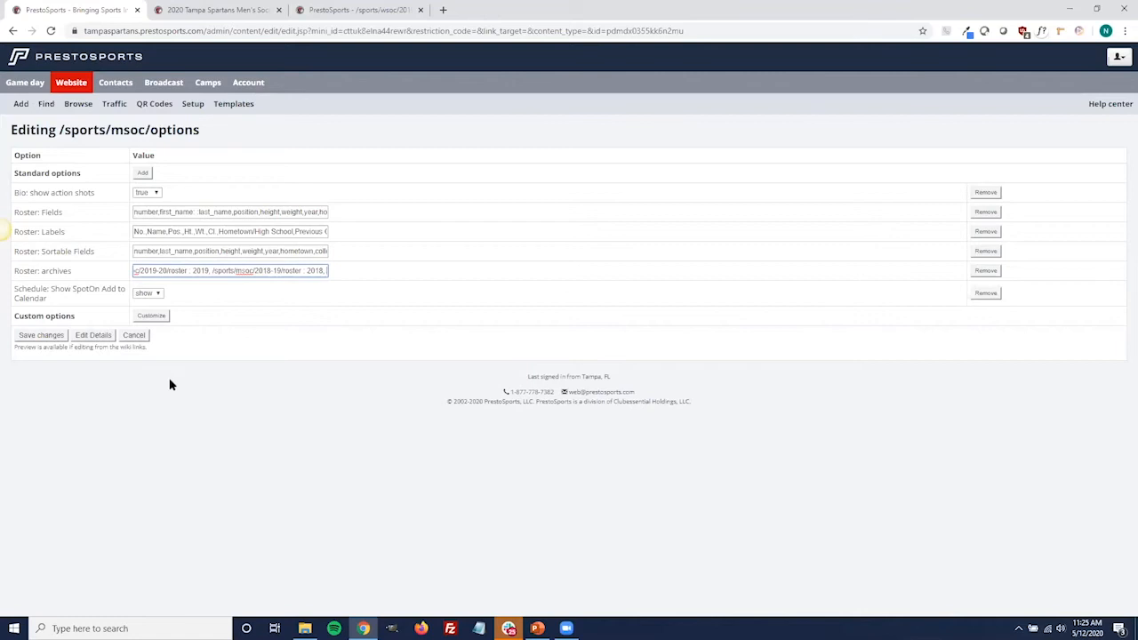
# Look through the standard options that can be added to the /sports/msoc/ options page, and return without adding any
pyautogui.click(231, 369)
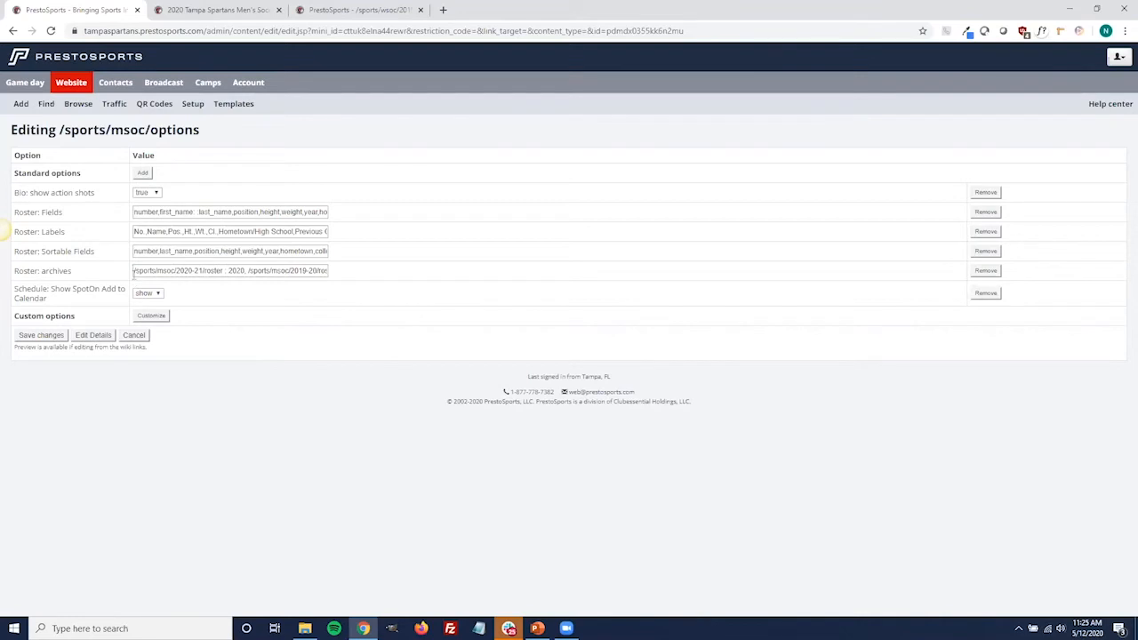
pyautogui.click(134, 270)
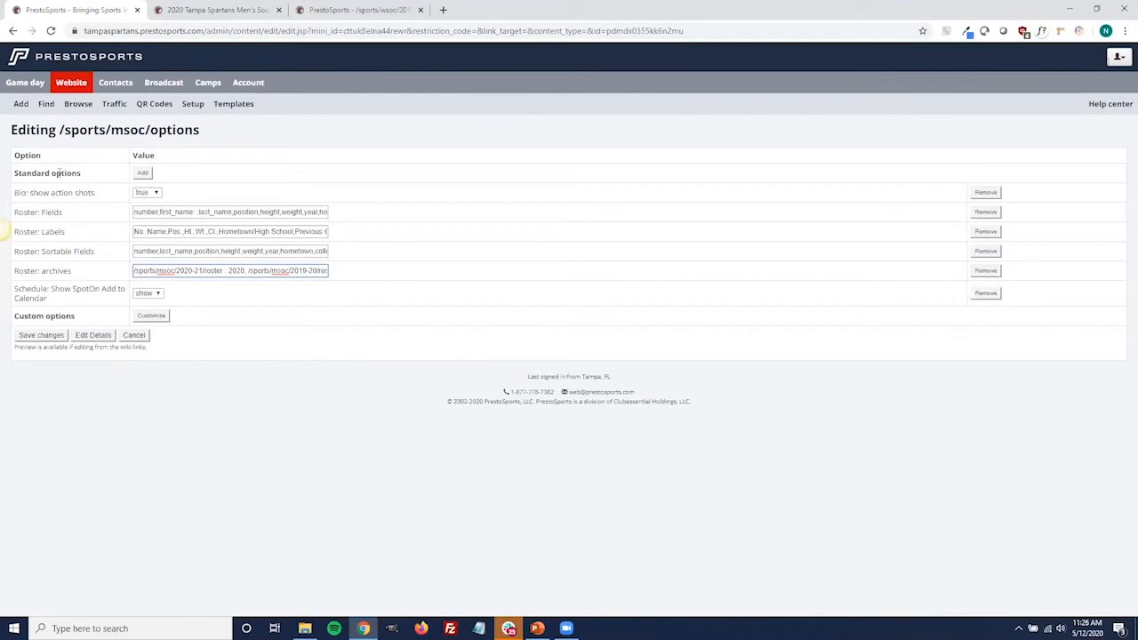
pyautogui.click(141, 174)
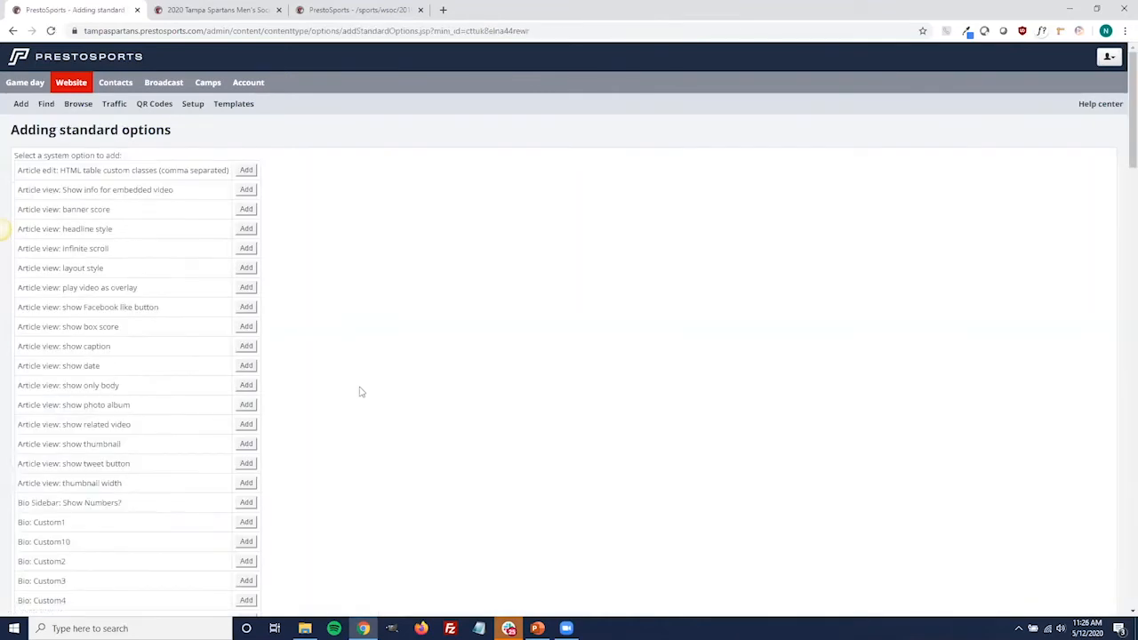
pyautogui.scroll(-1, 351, 348)
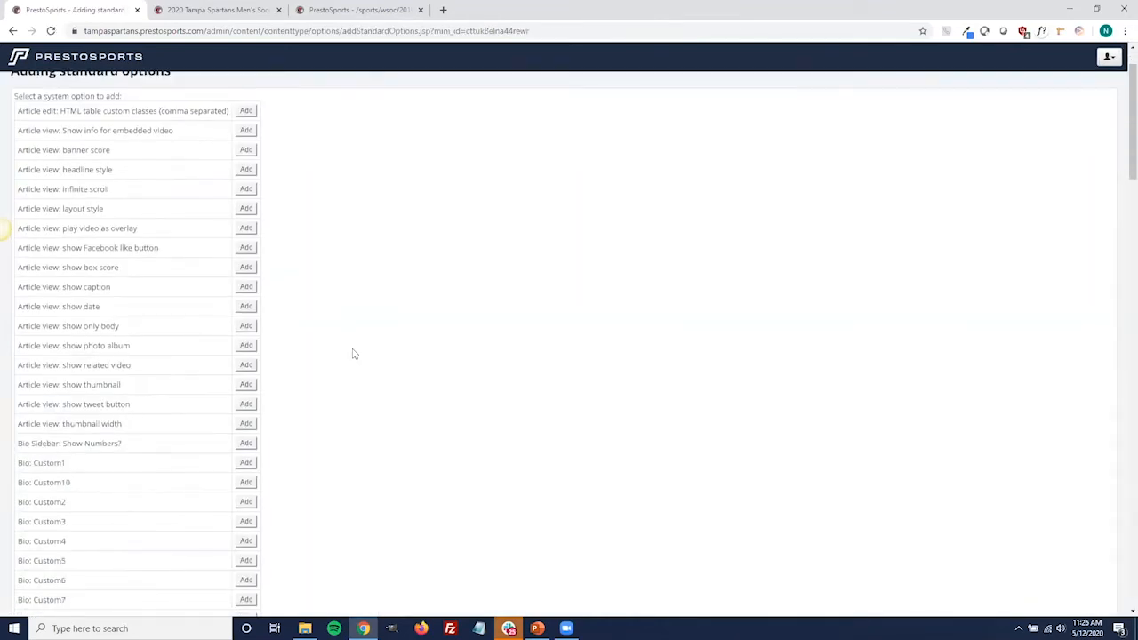
pyautogui.scroll(1, 351, 346)
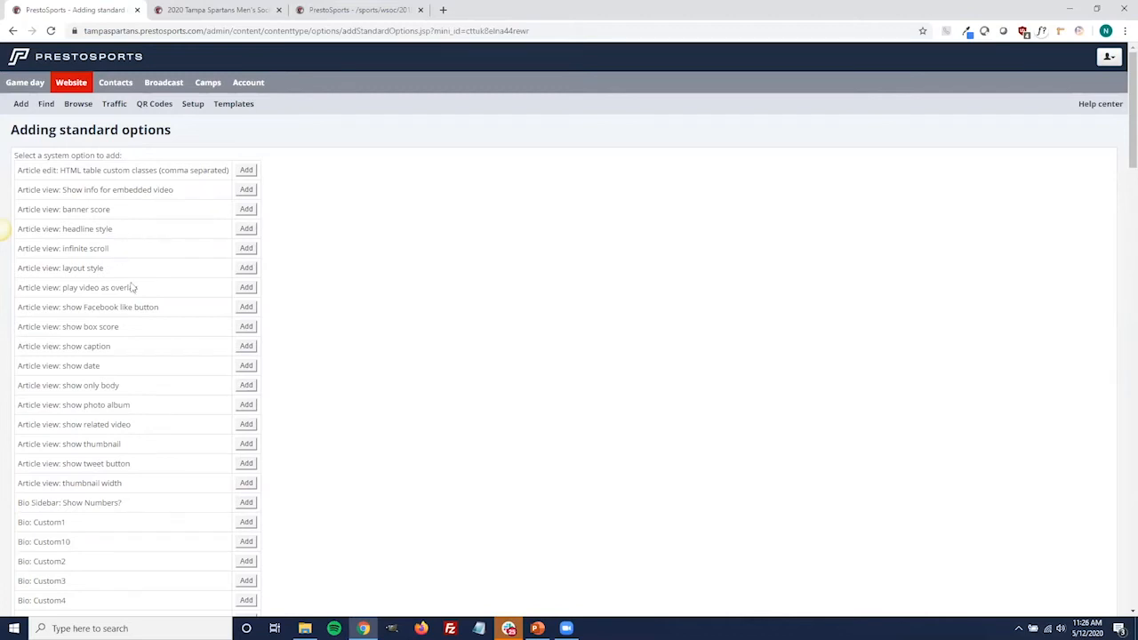
pyautogui.scroll(-3, 194, 382)
pyautogui.scroll(-10, 194, 387)
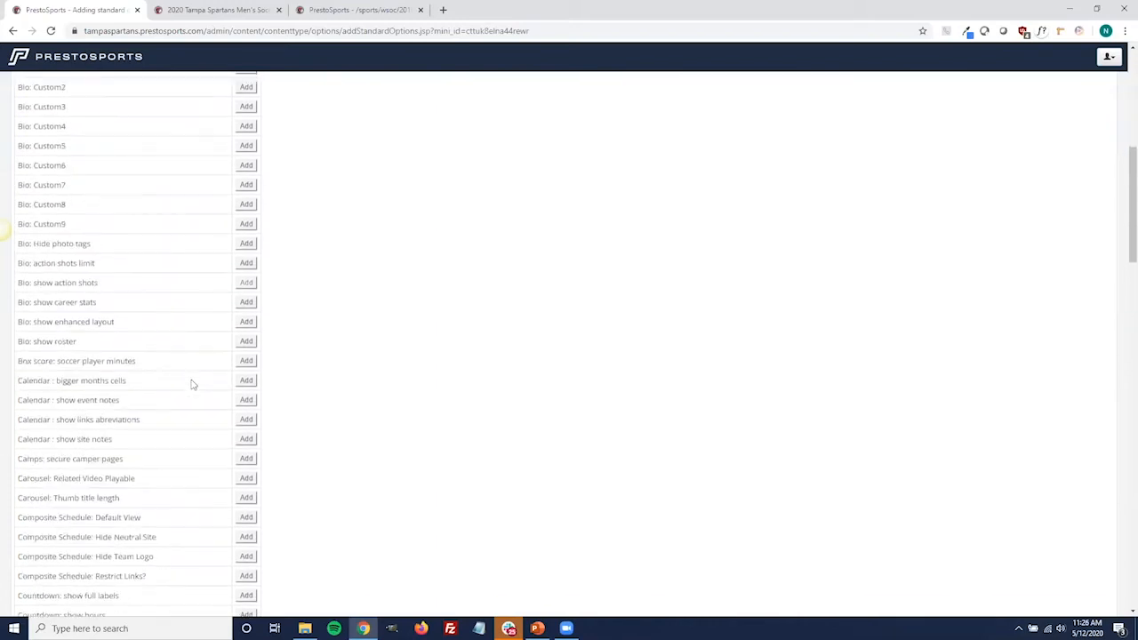
pyautogui.scroll(-7, 177, 413)
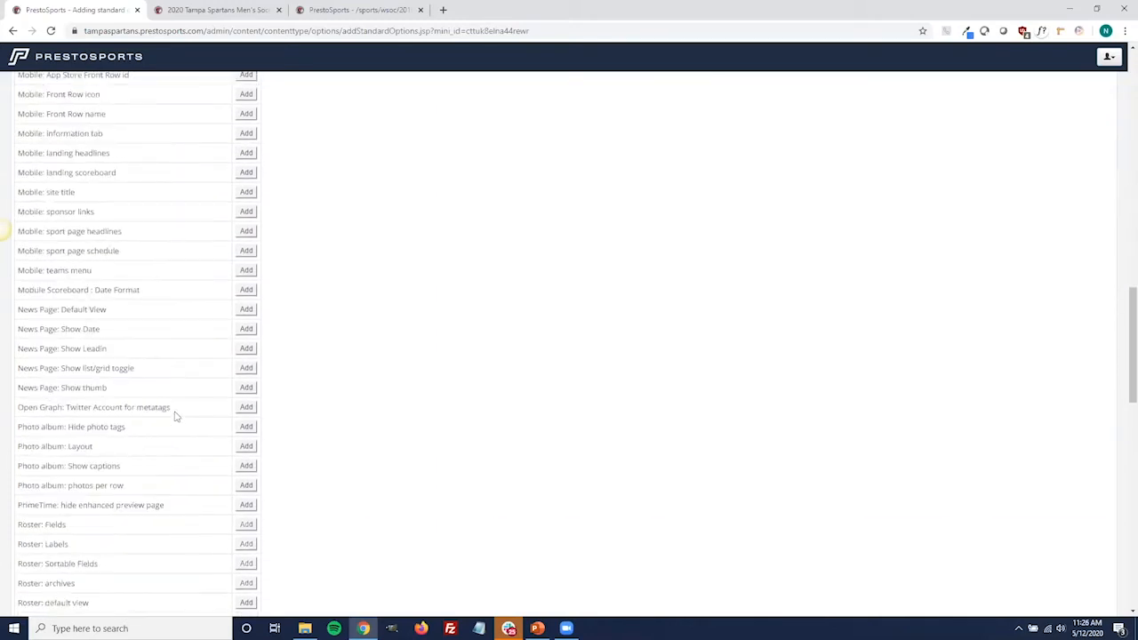
pyautogui.scroll(-5, 175, 416)
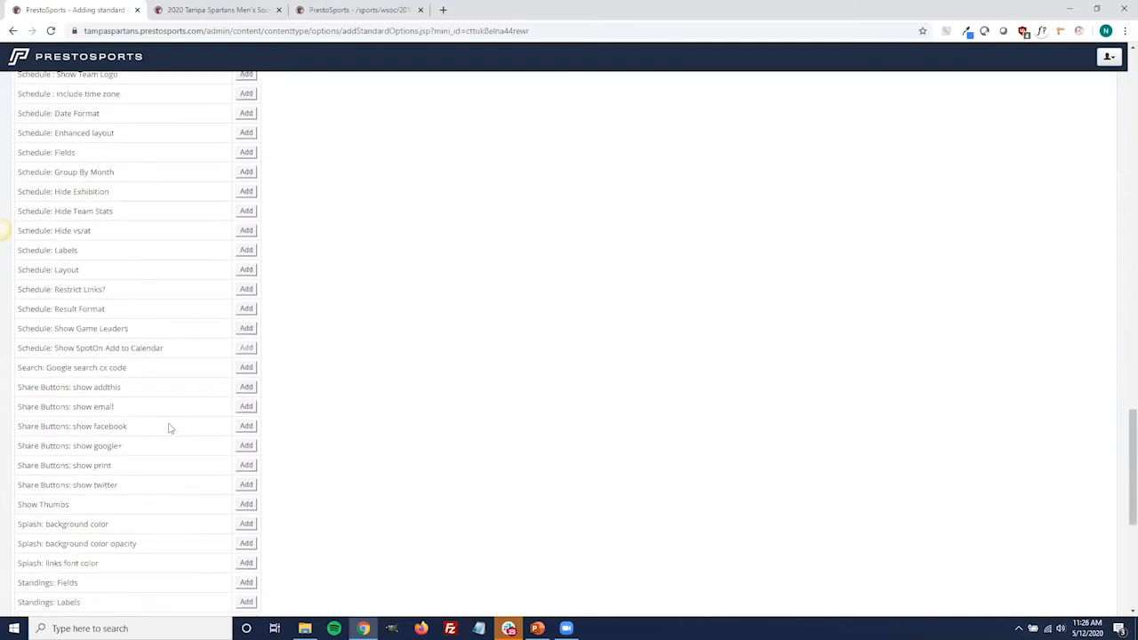
pyautogui.scroll(-5, 169, 418)
pyautogui.scroll(-2, 160, 420)
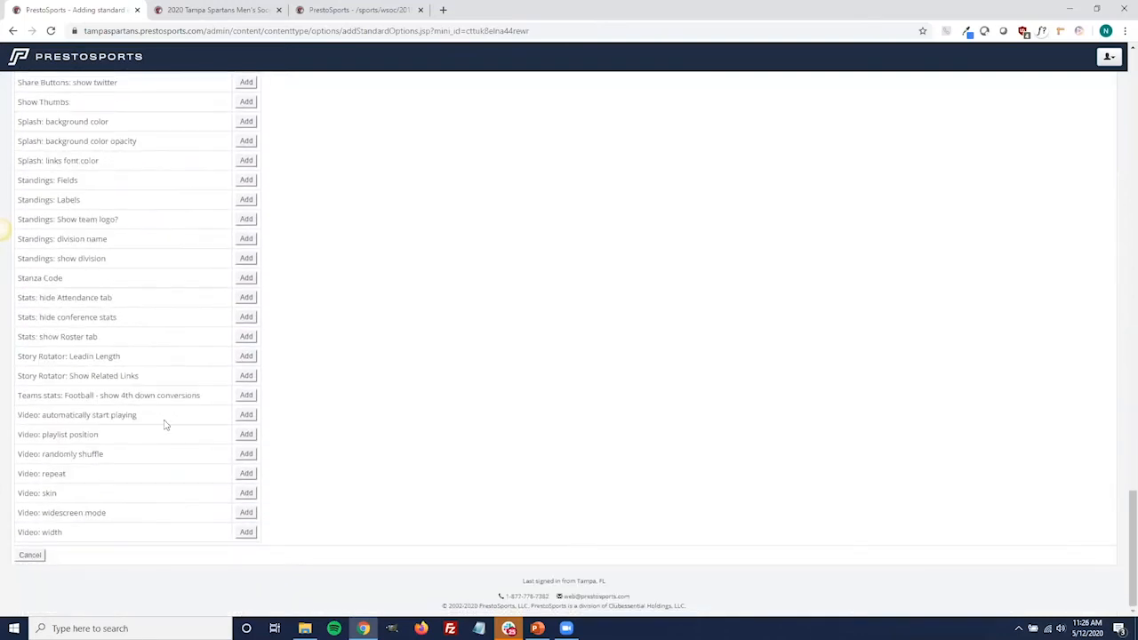
pyautogui.click(32, 557)
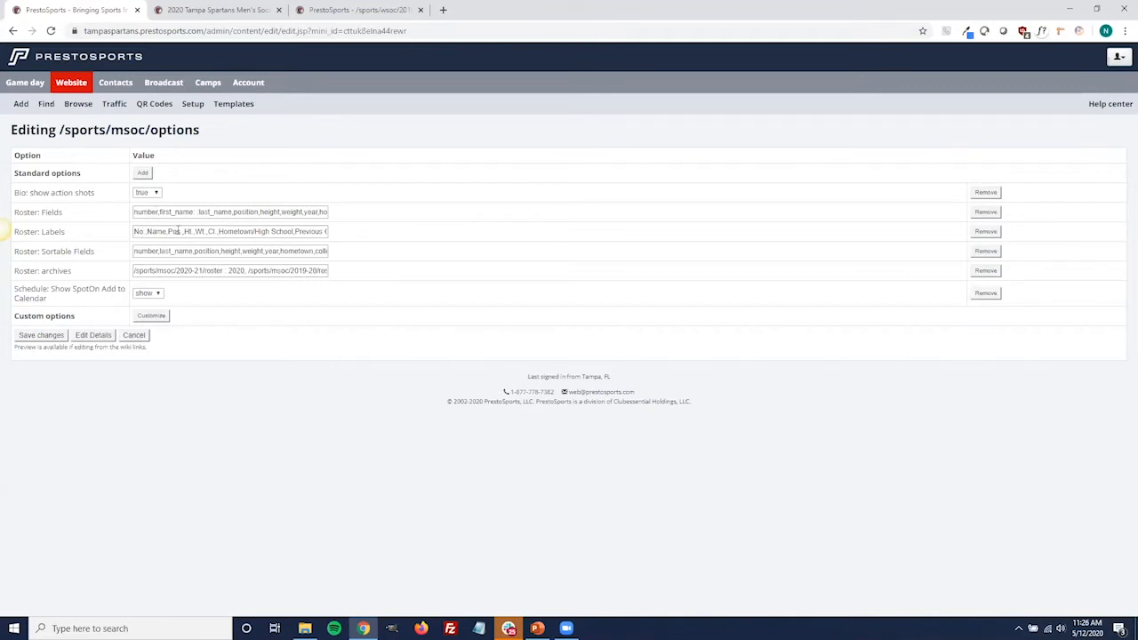
# Review the full Roster: Labels and Roster: Fields values of the msoc options page, and cancel editing it
pyautogui.click(300, 231)
pyautogui.write('ege')
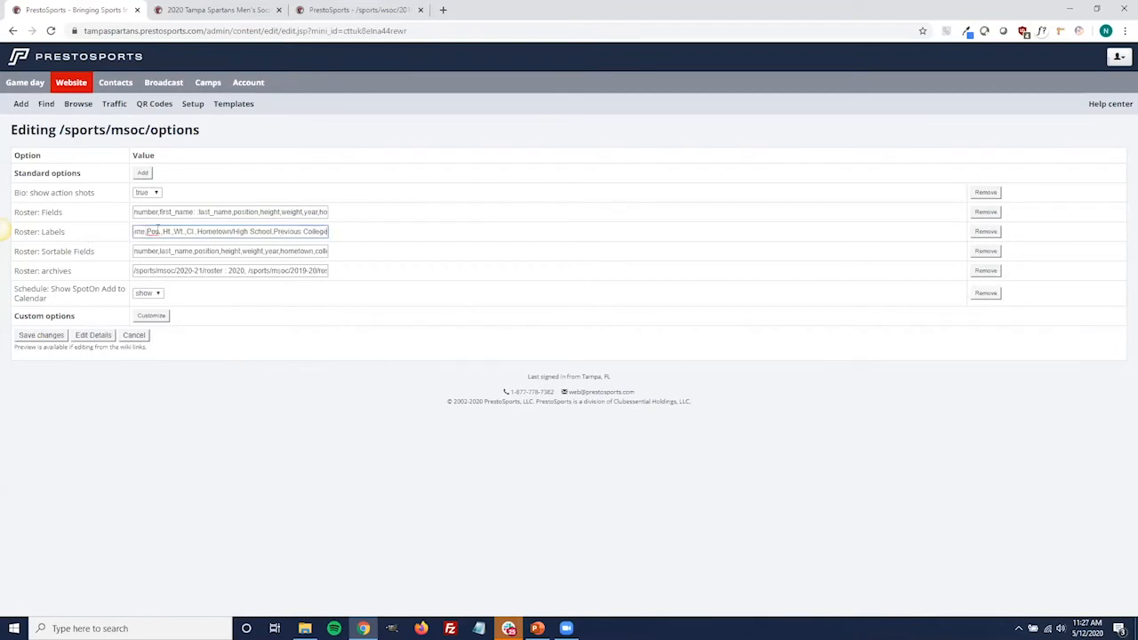
pyautogui.click(171, 212)
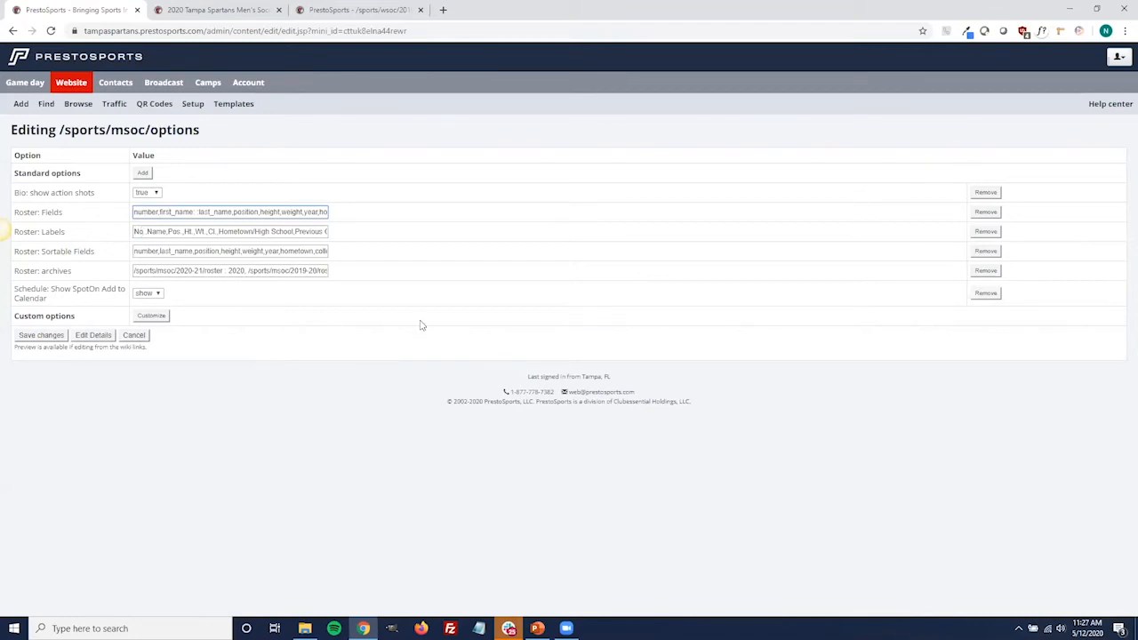
pyautogui.press('Right')
pyautogui.press('Right')
pyautogui.press('Right')
pyautogui.press('Right')
pyautogui.press('Right')
pyautogui.press('Right')
pyautogui.press('Right')
pyautogui.press('Right')
pyautogui.press('Right')
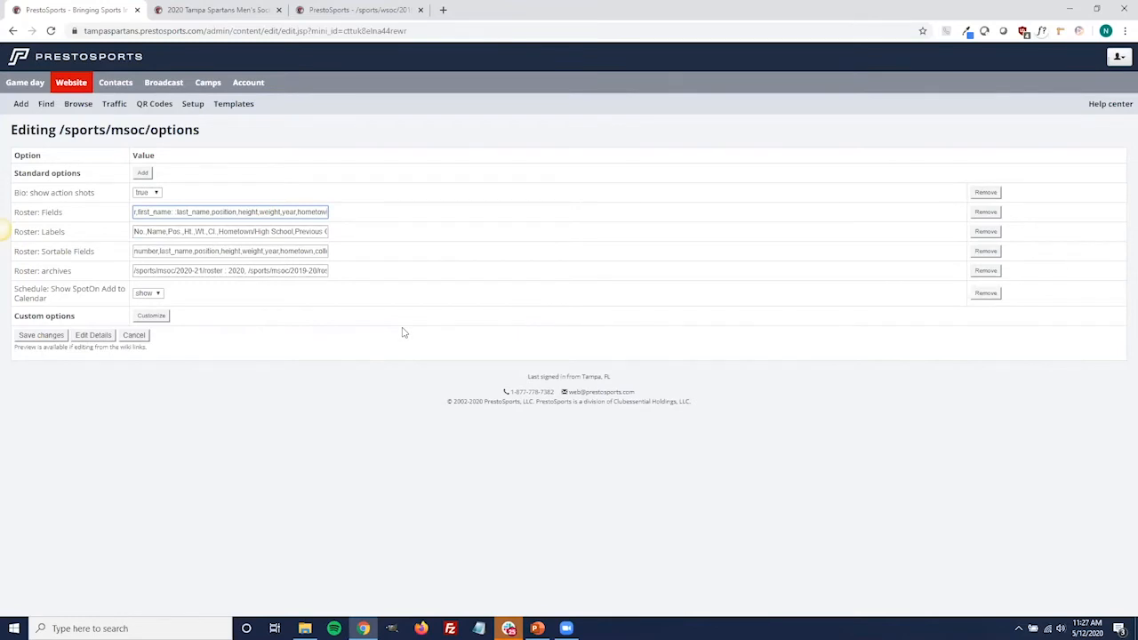
pyautogui.click(221, 359)
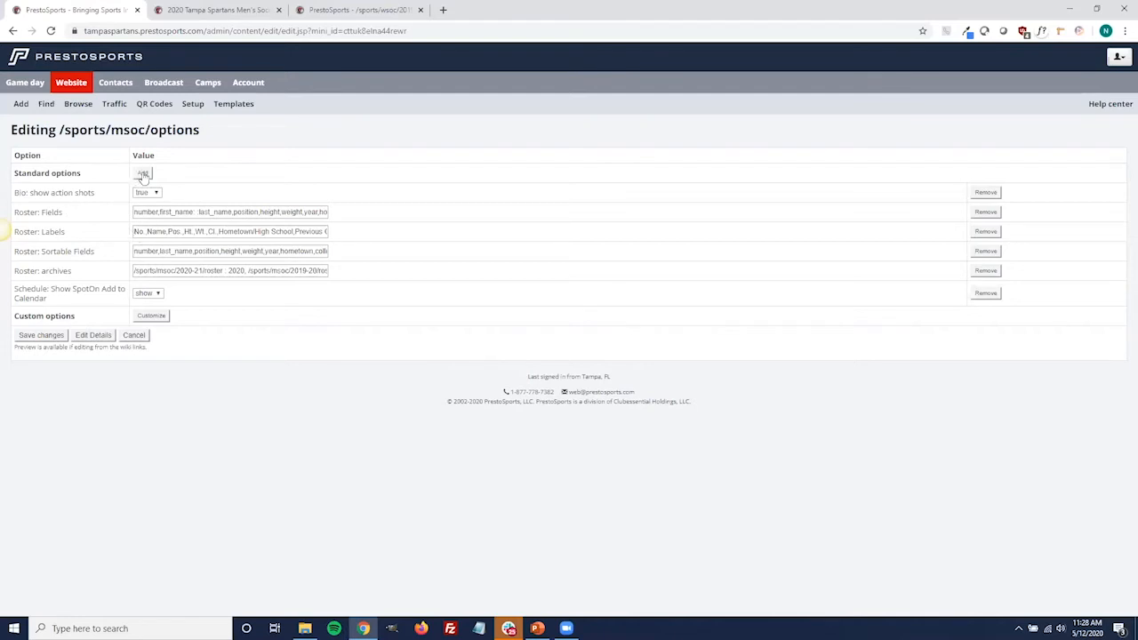
pyautogui.click(135, 338)
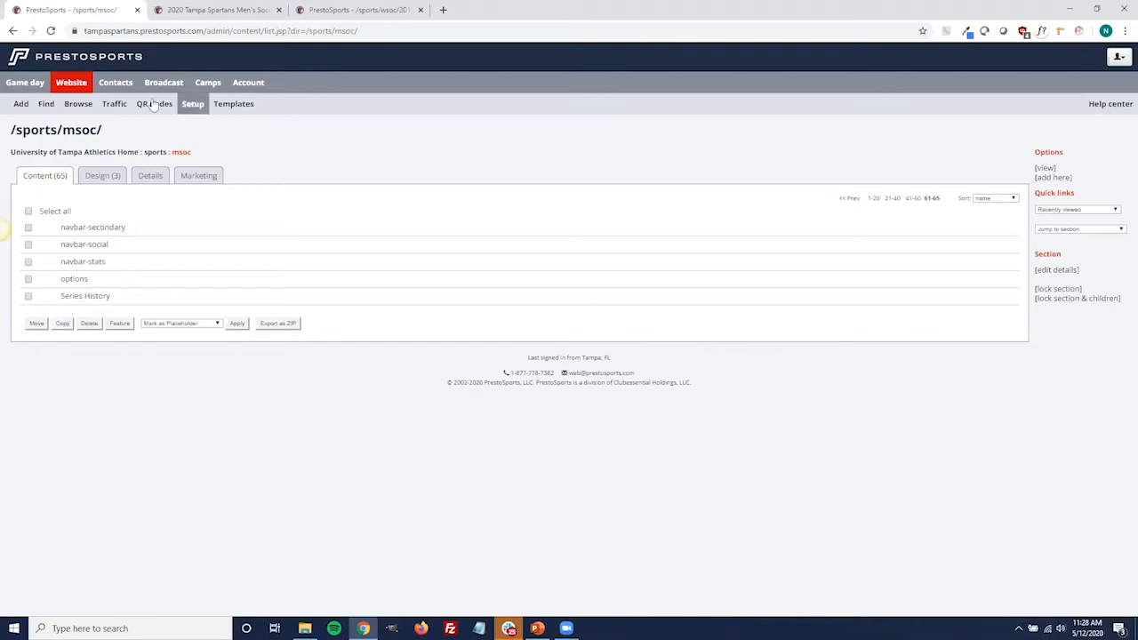
# Go to the website's root content list and open the splash section
pyautogui.click(79, 83)
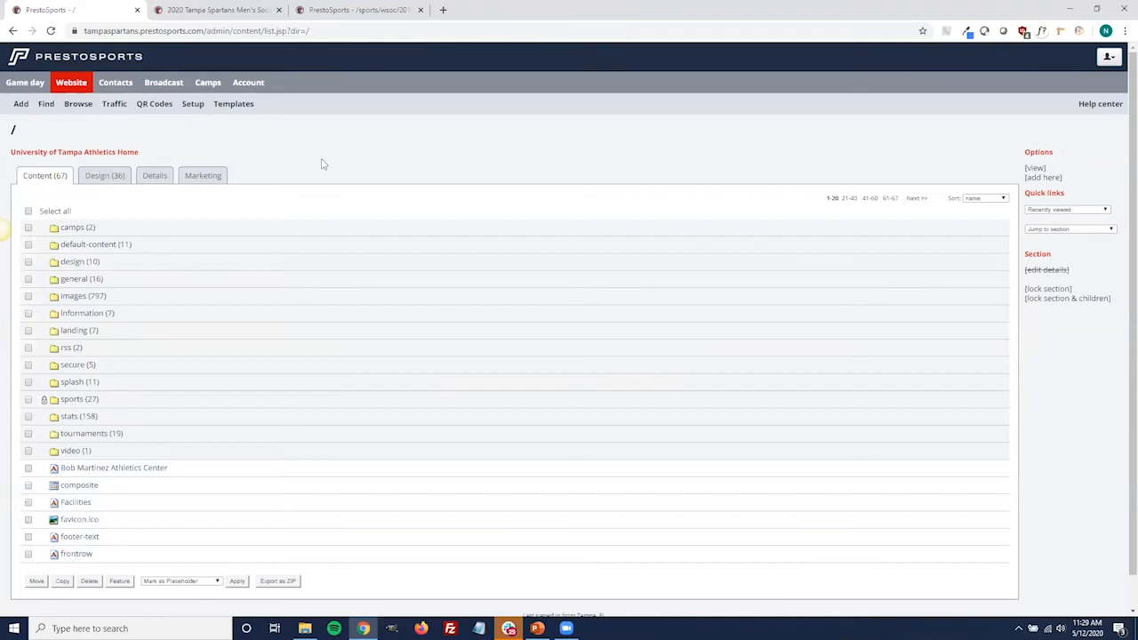
pyautogui.scroll(-1, 323, 164)
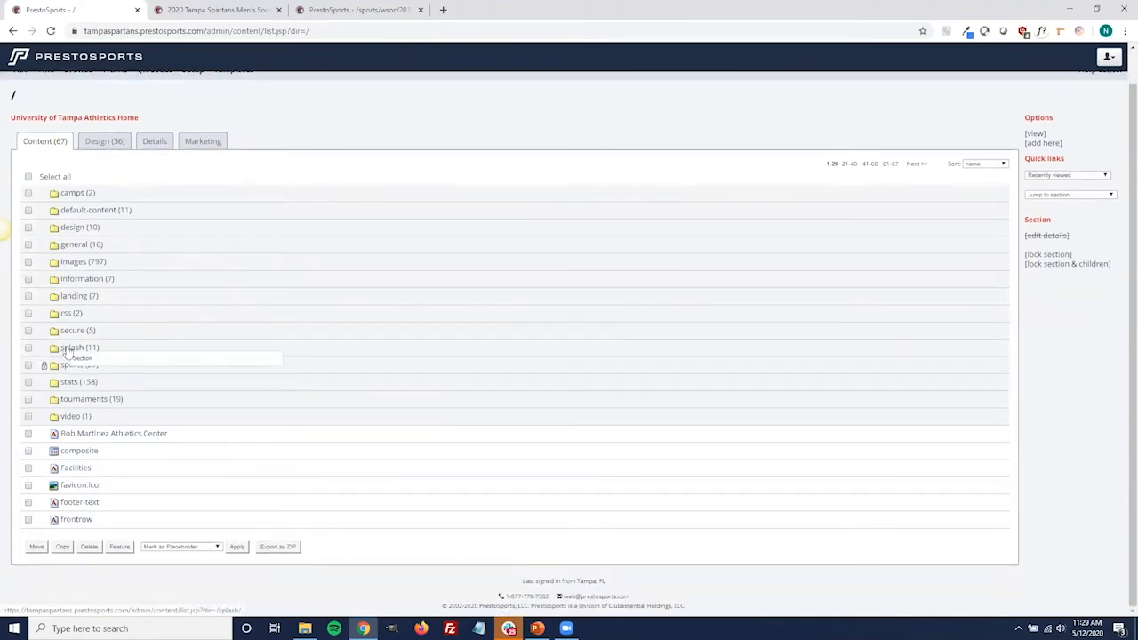
pyautogui.click(69, 349)
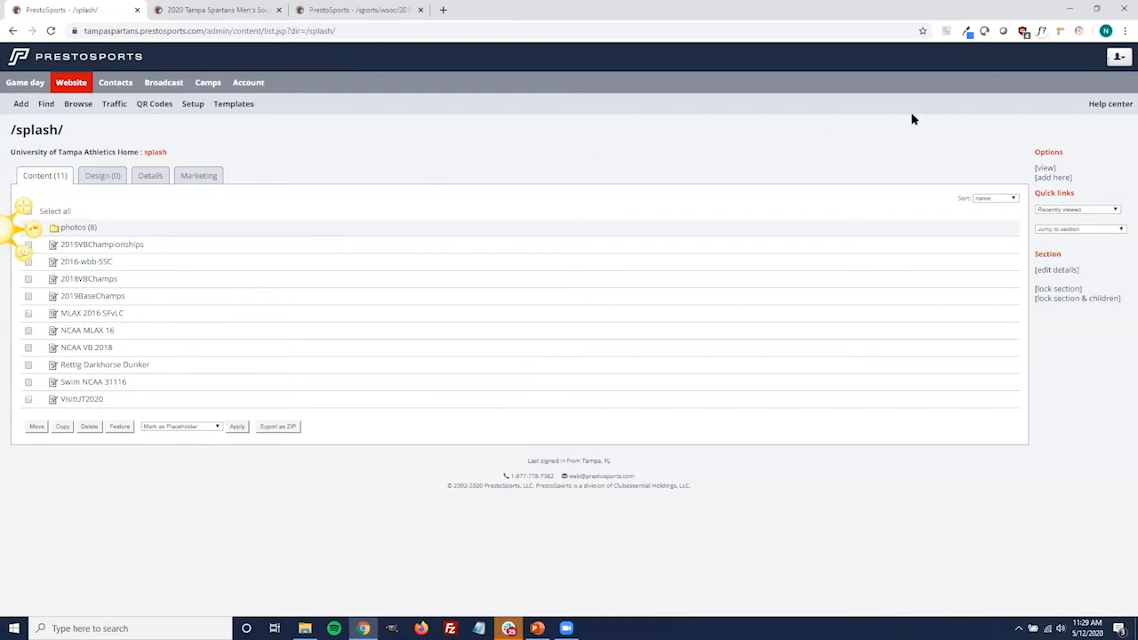
# Start adding a page to the /splash/ section with the Splash content type
pyautogui.click(1070, 179)
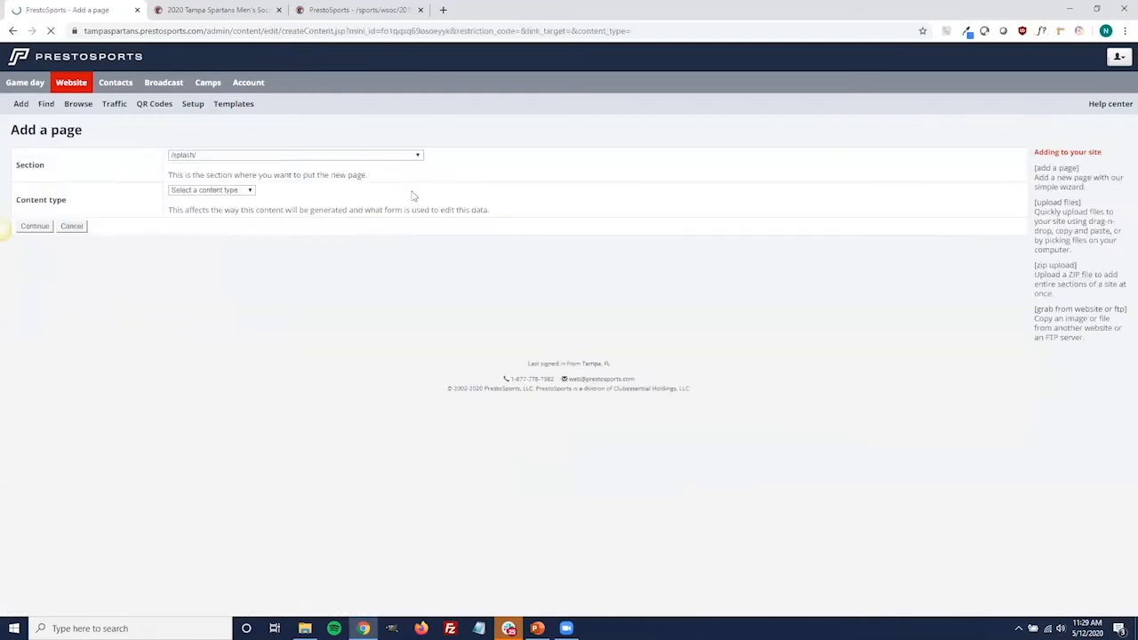
pyautogui.click(251, 192)
pyautogui.scroll(-2, 229, 283)
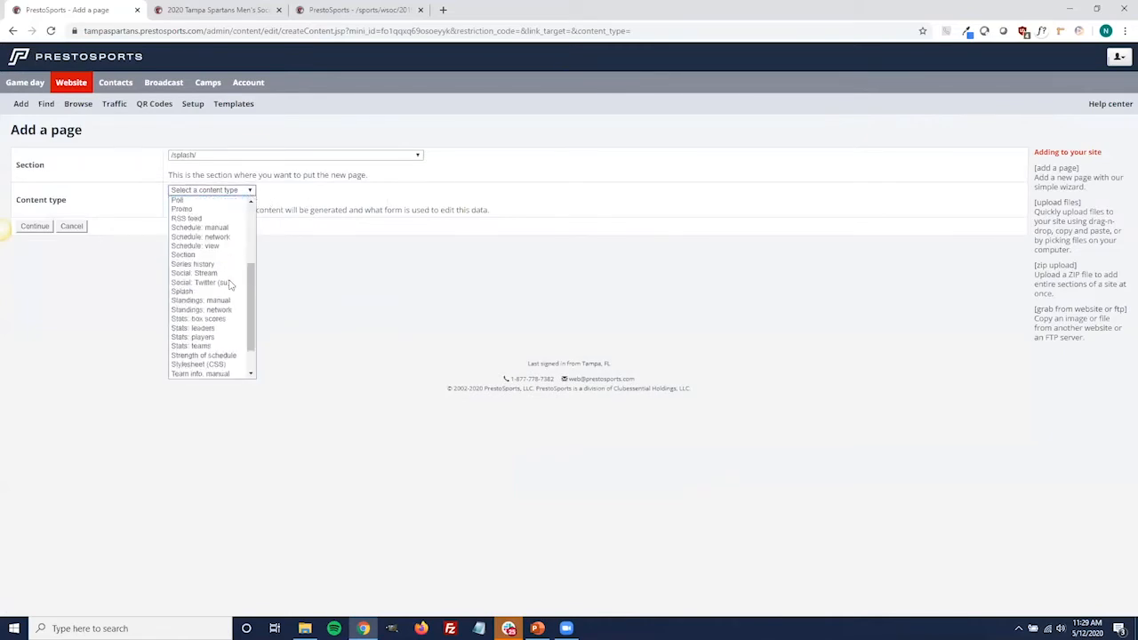
pyautogui.click(222, 292)
pyautogui.click(44, 227)
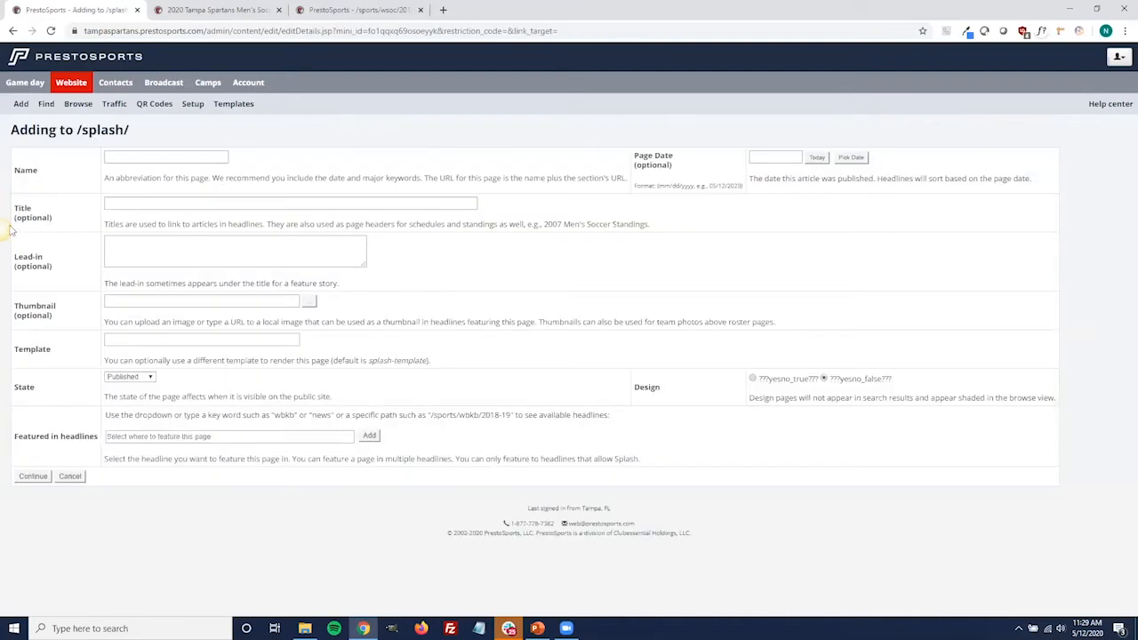
# Name the new splash page "test" and continue to its content form
pyautogui.click(169, 155)
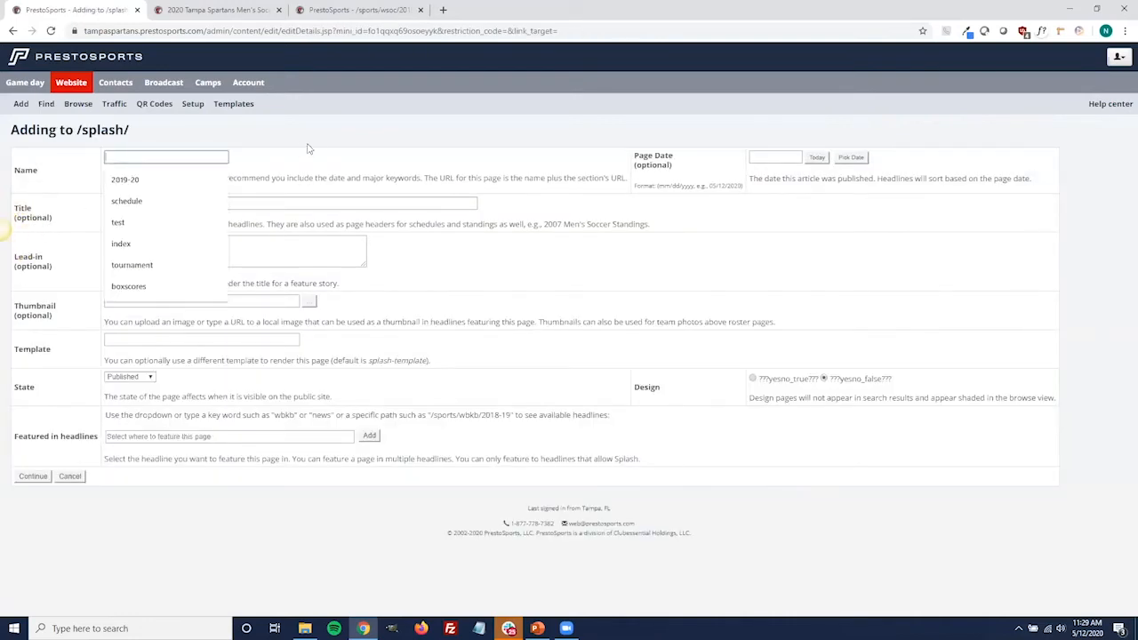
pyautogui.write('test')
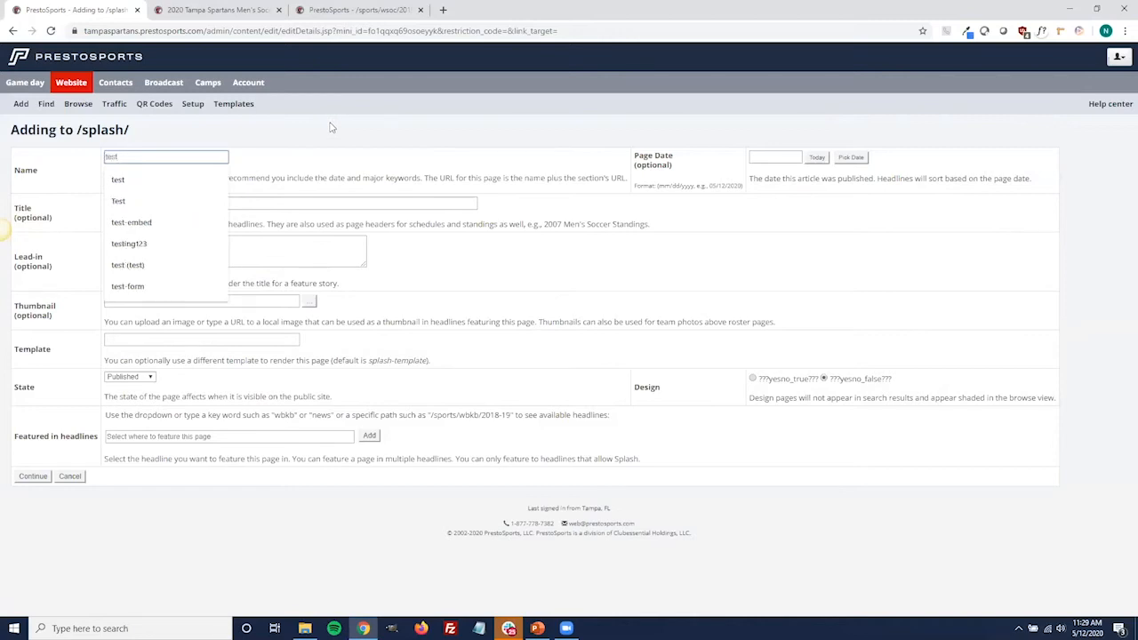
pyautogui.click(331, 127)
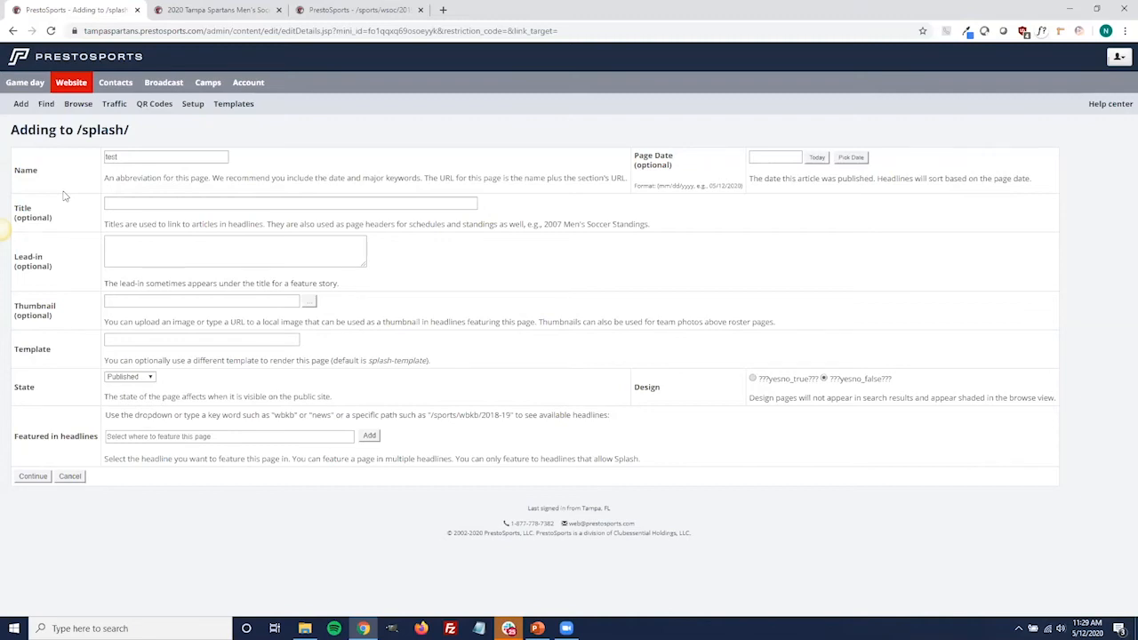
pyautogui.click(32, 477)
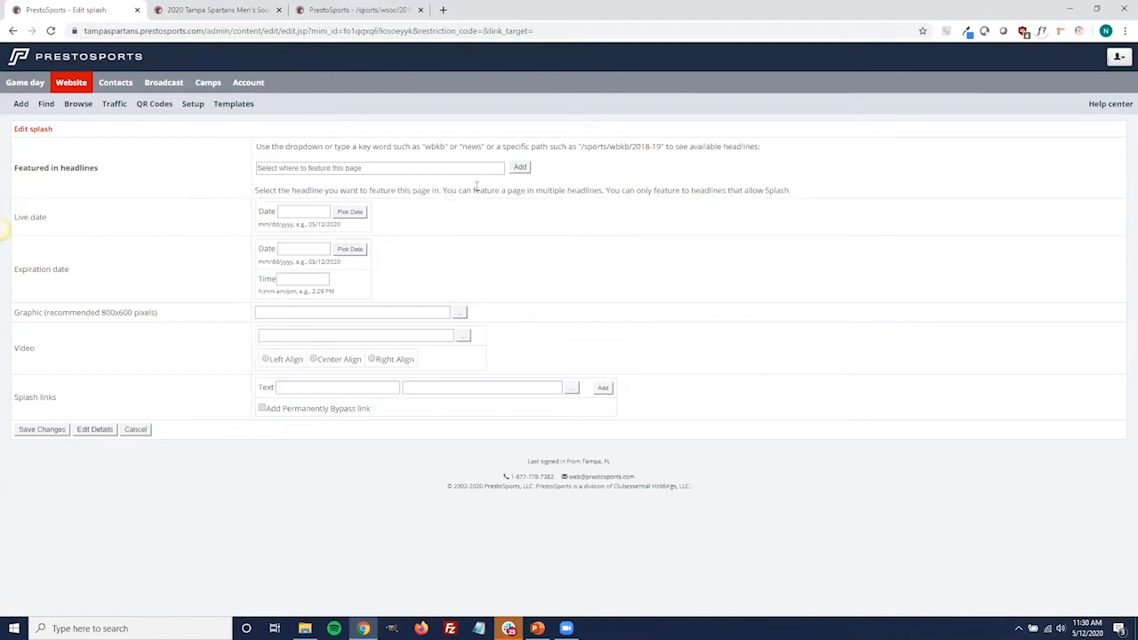
# Feature the splash page in the /landing/splash-headlines headline
pyautogui.click(481, 166)
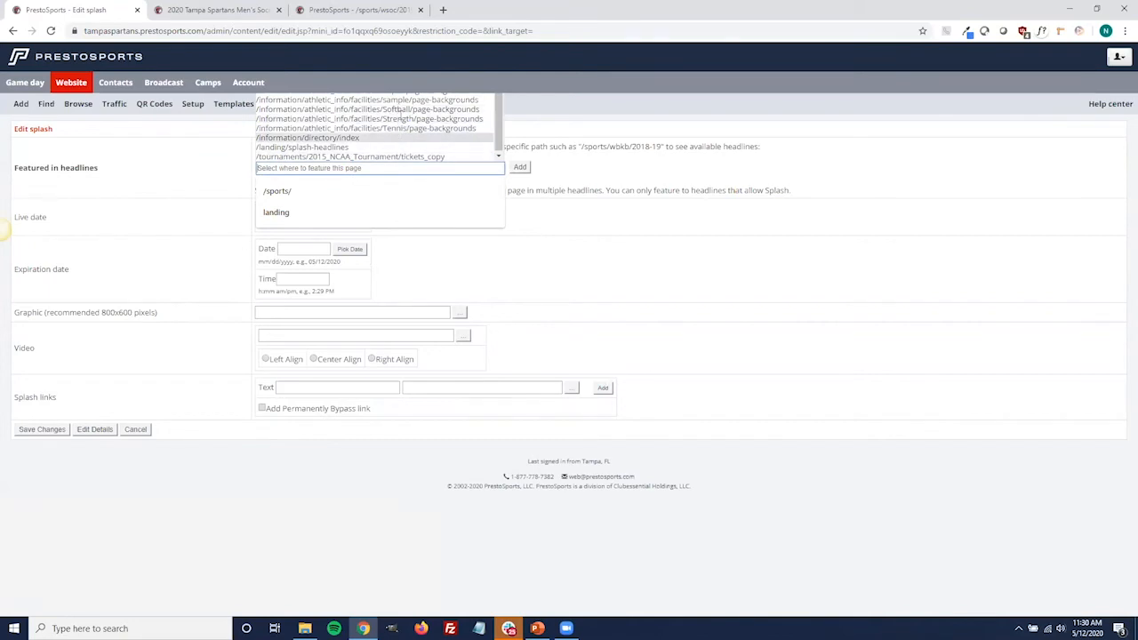
pyautogui.click(375, 149)
pyautogui.click(519, 167)
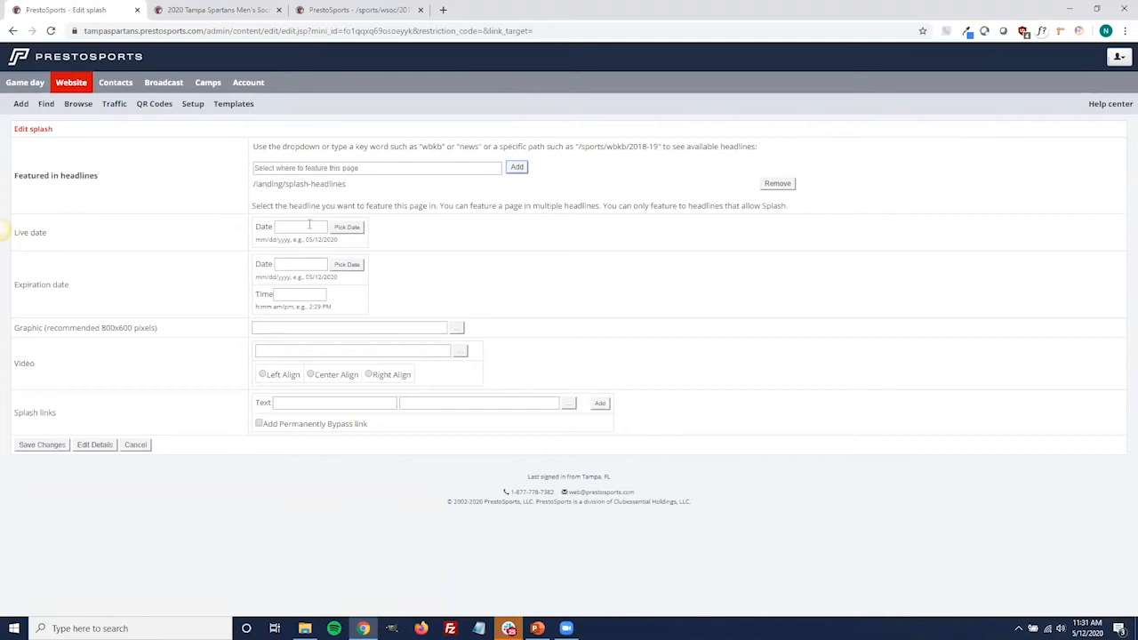
# Set the splash page's live date to 05/14/2020
pyautogui.click(346, 227)
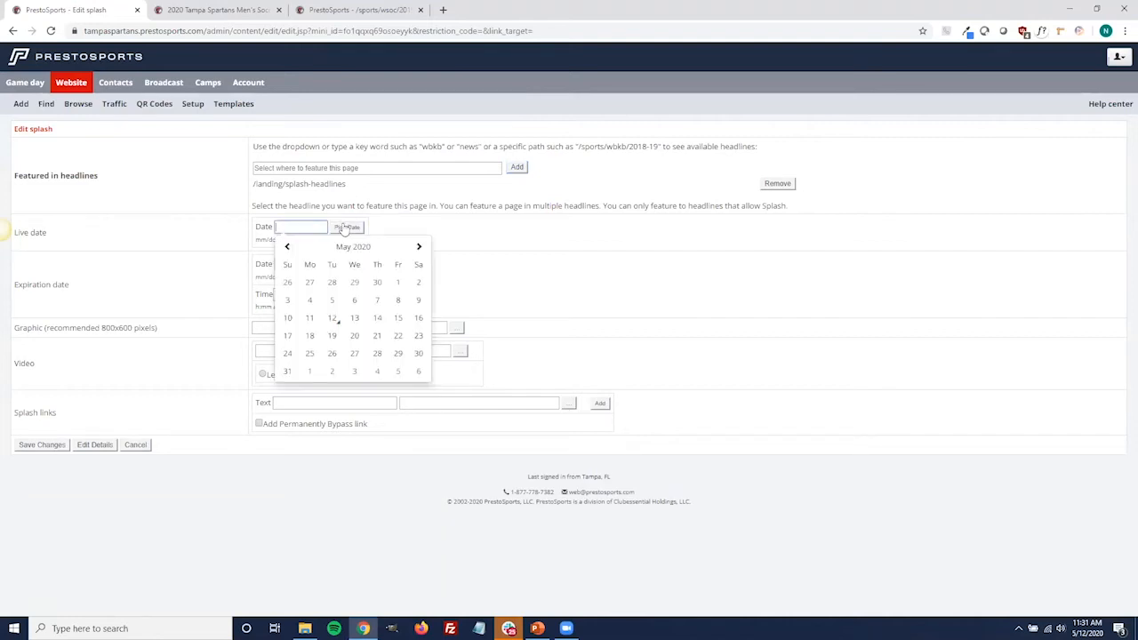
pyautogui.click(332, 318)
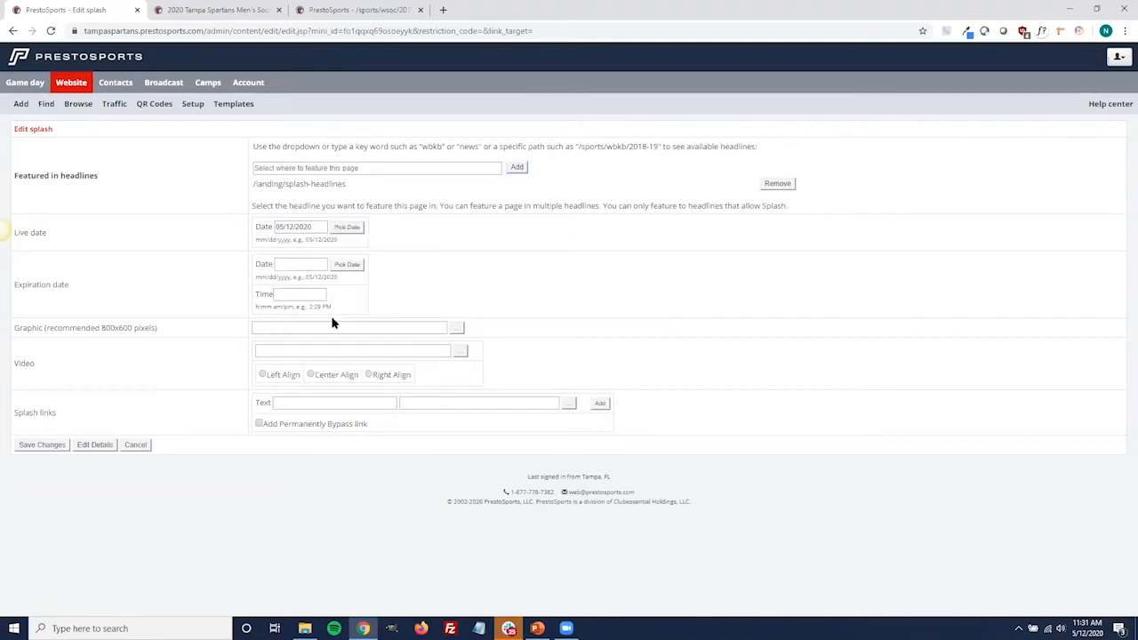
pyautogui.click(342, 231)
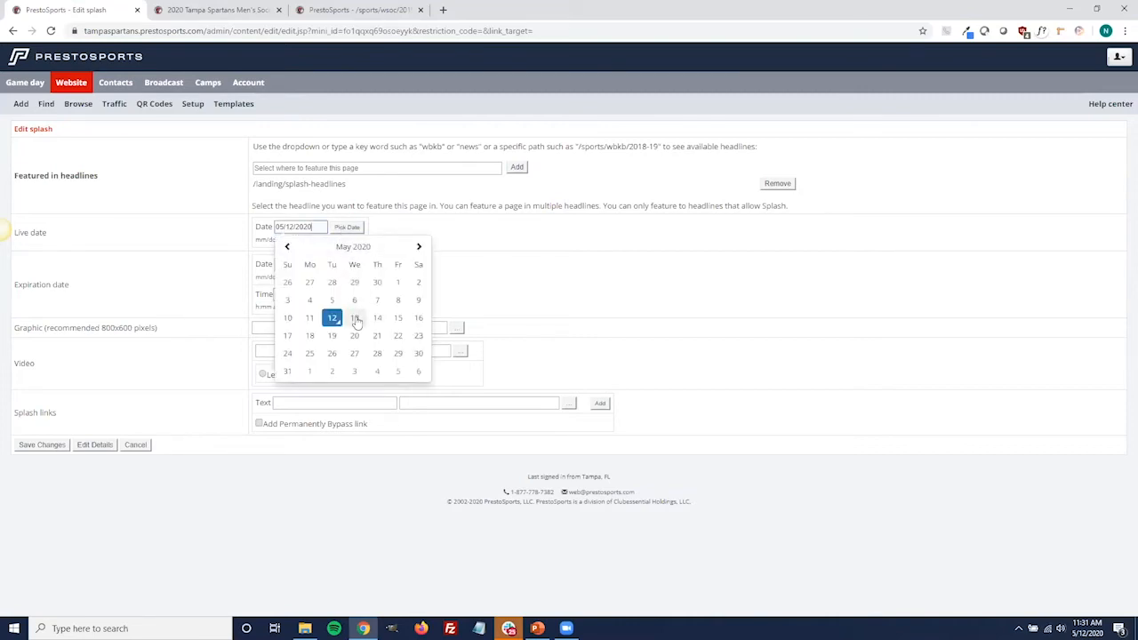
pyautogui.click(378, 320)
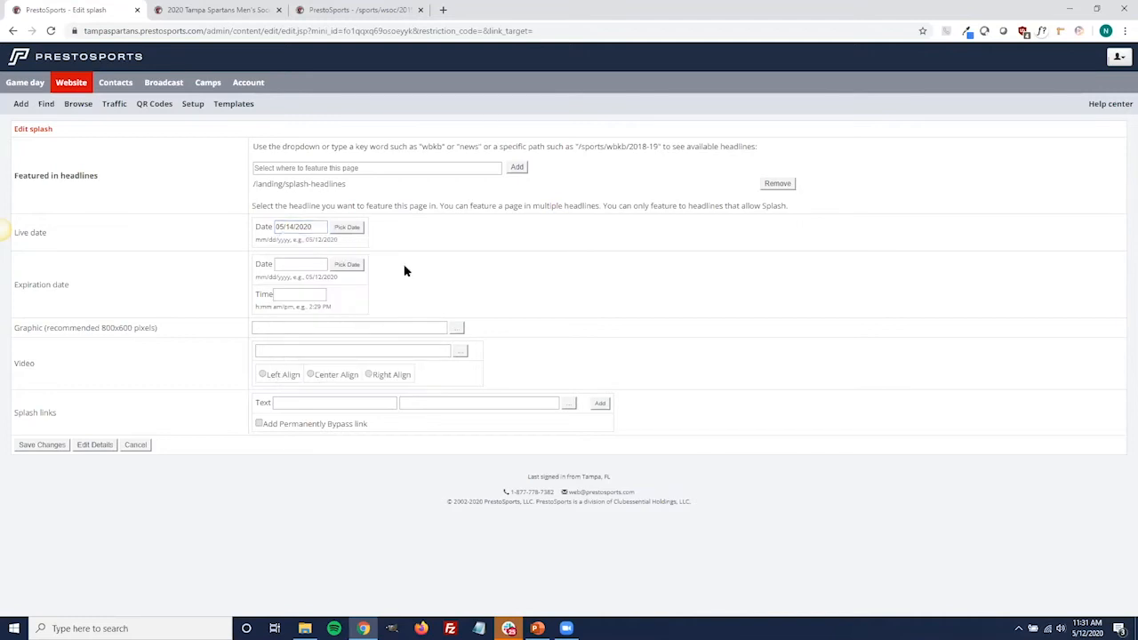
pyautogui.click(343, 230)
pyautogui.click(379, 318)
# Set the splash page's expiration to 05/16/2020 at 12:00 PM
pyautogui.click(341, 267)
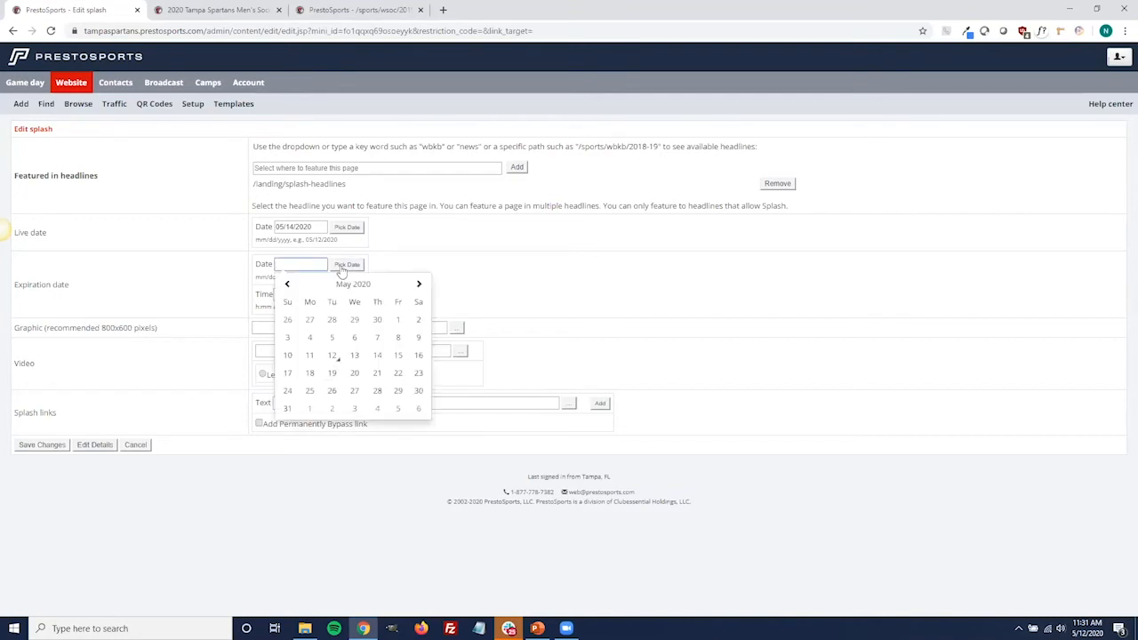
pyautogui.click(417, 355)
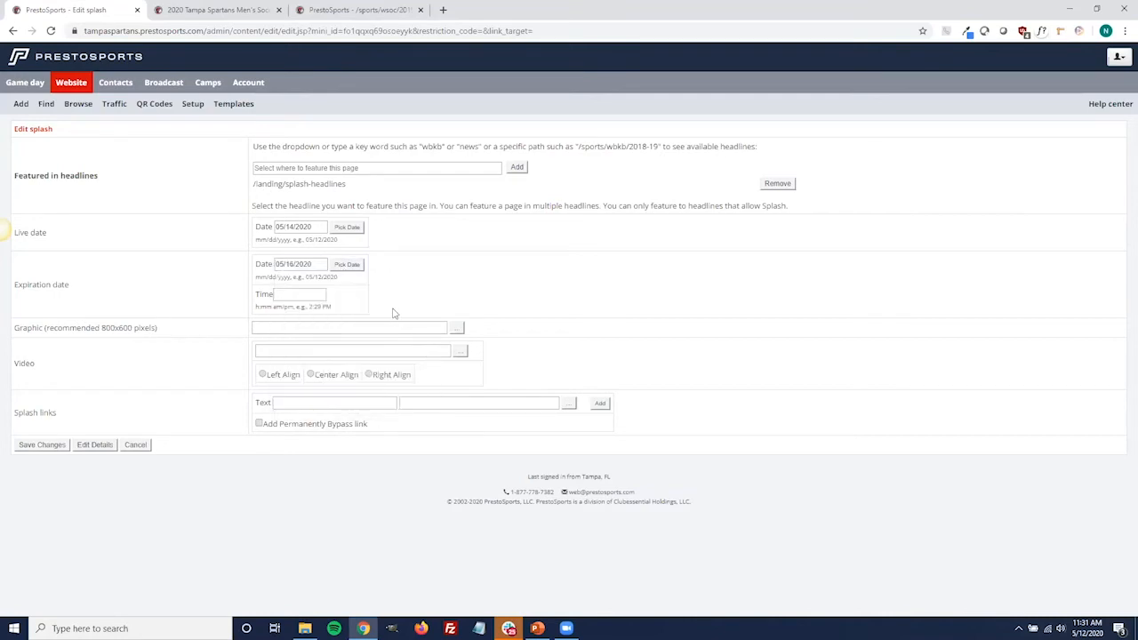
pyautogui.click(304, 294)
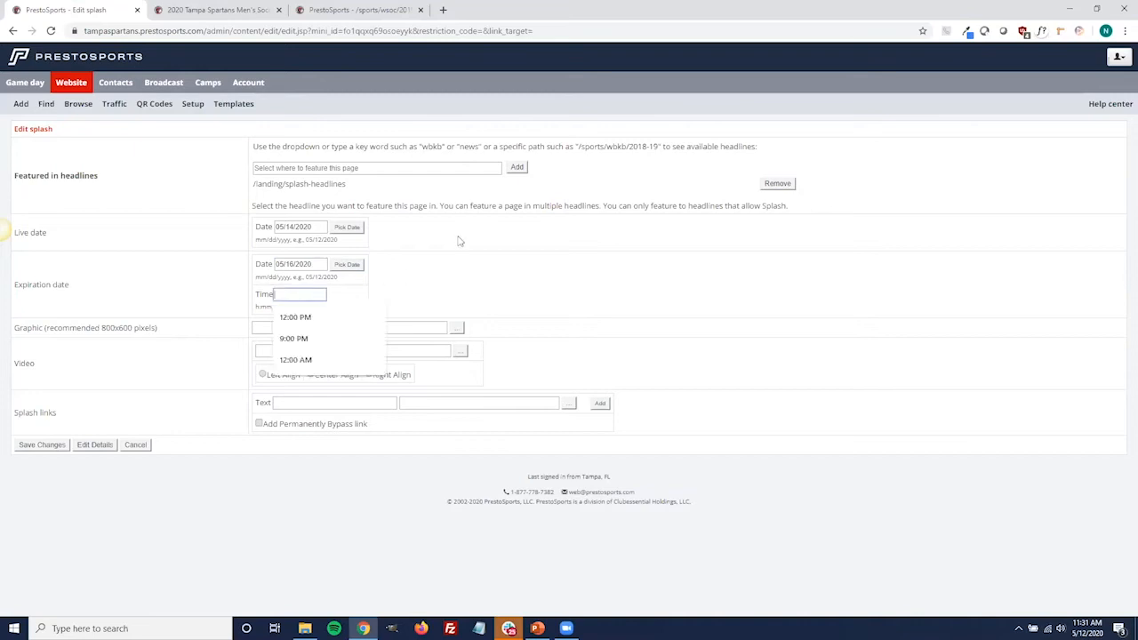
pyautogui.click(360, 315)
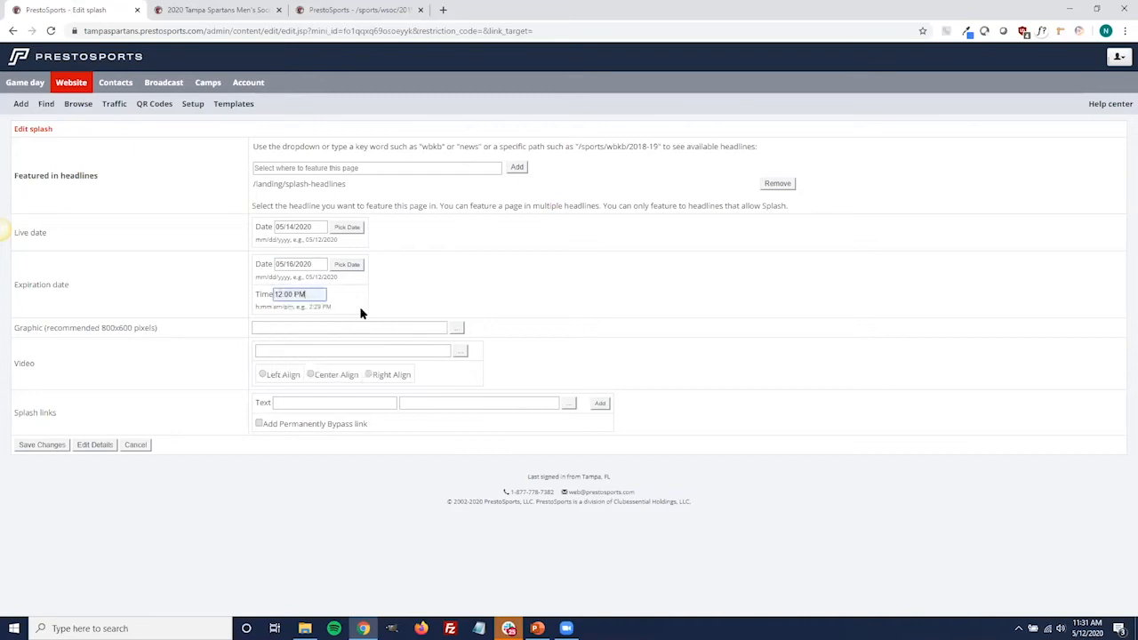
# Open the image picker for the splash page's graphic, view its section choices, and close it without picking an image
pyautogui.click(442, 272)
pyautogui.click(456, 329)
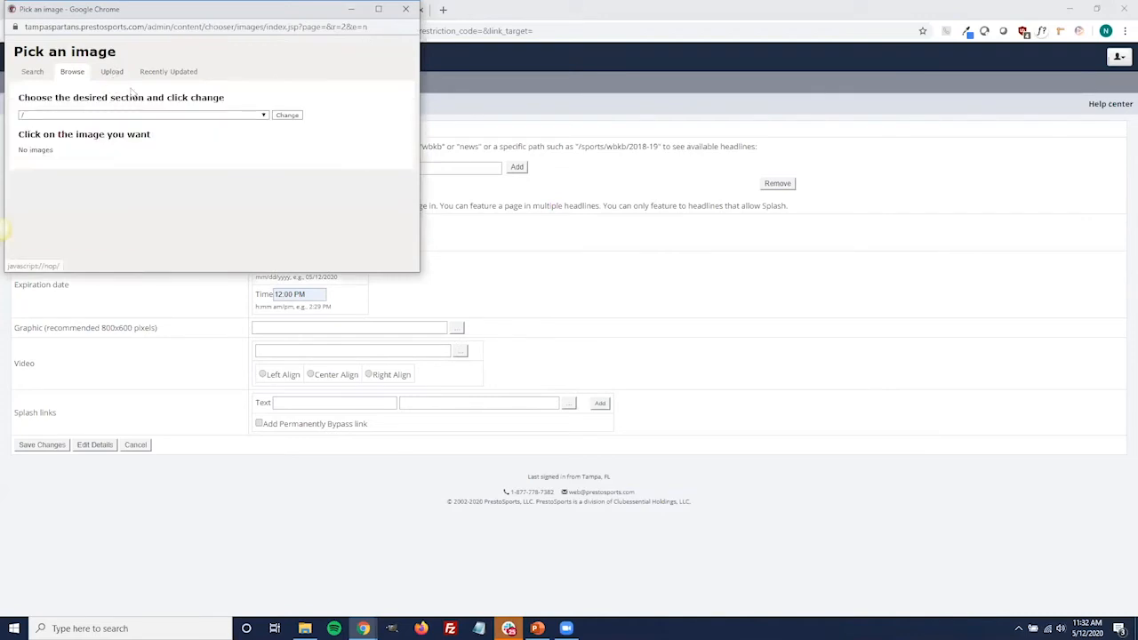
pyautogui.click(134, 117)
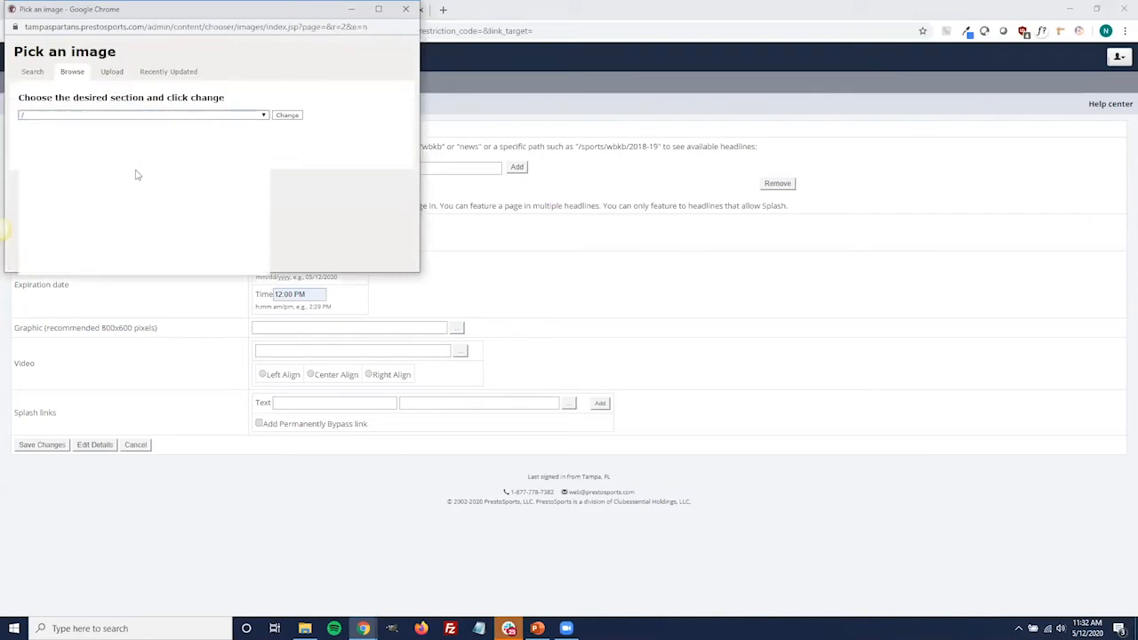
pyautogui.click(400, 35)
pyautogui.click(406, 9)
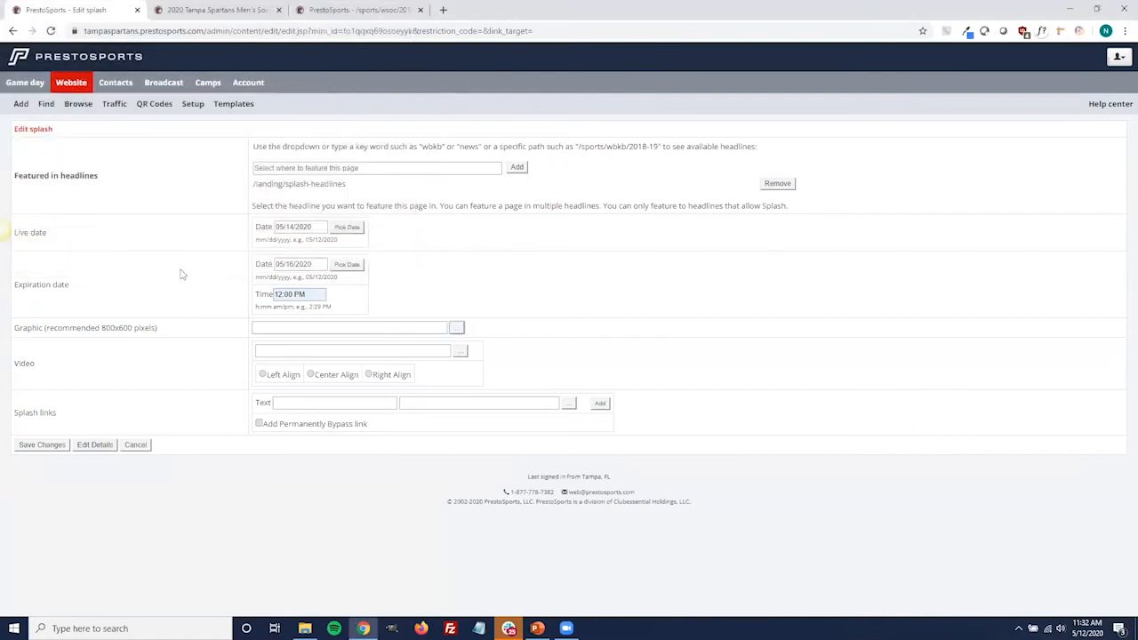
pyautogui.click(260, 326)
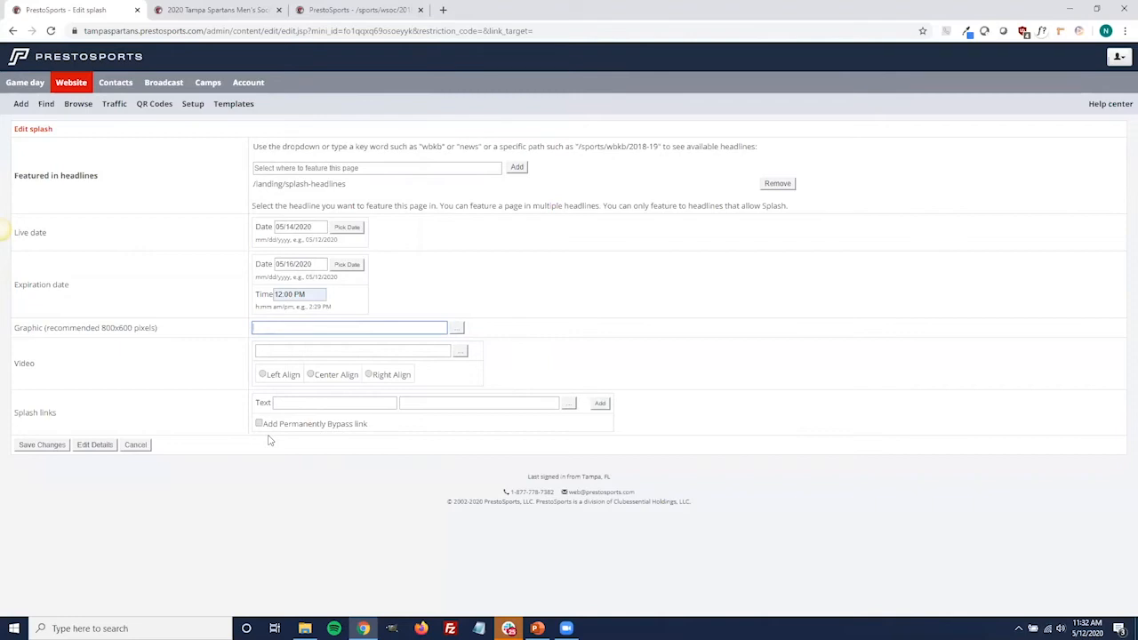
# Enter "Live Video" as the text of a splash link and go to its address field
pyautogui.click(329, 403)
pyautogui.write('Live ')
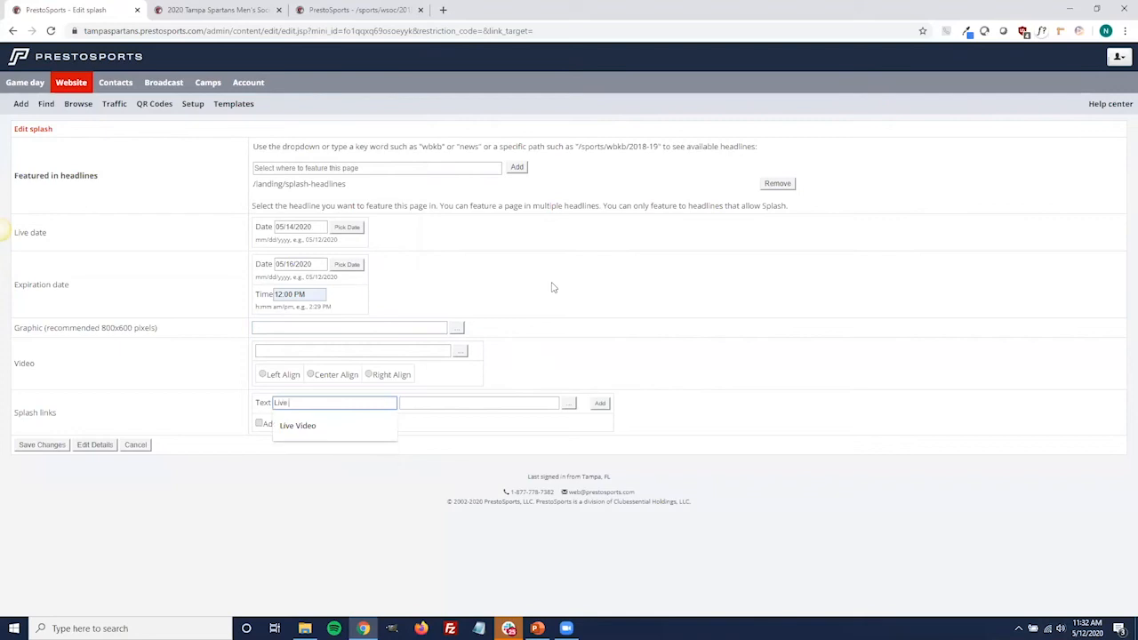
pyautogui.write('Video')
pyautogui.click(523, 404)
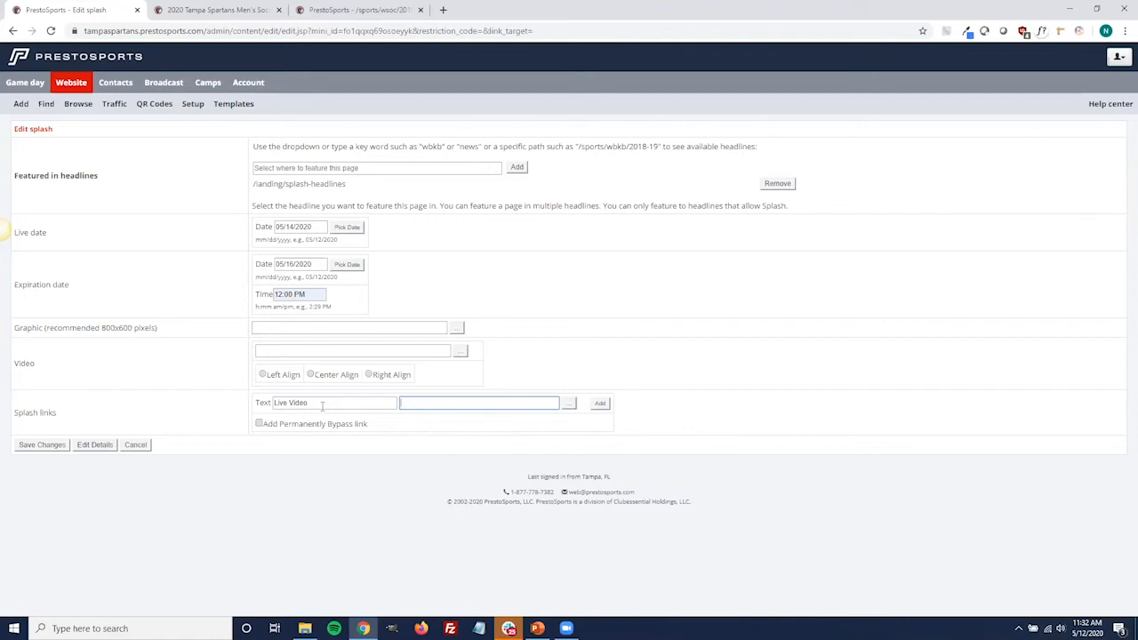
# Switch the permanent bypass link option on and off again, and cancel editing the splash page
pyautogui.click(262, 424)
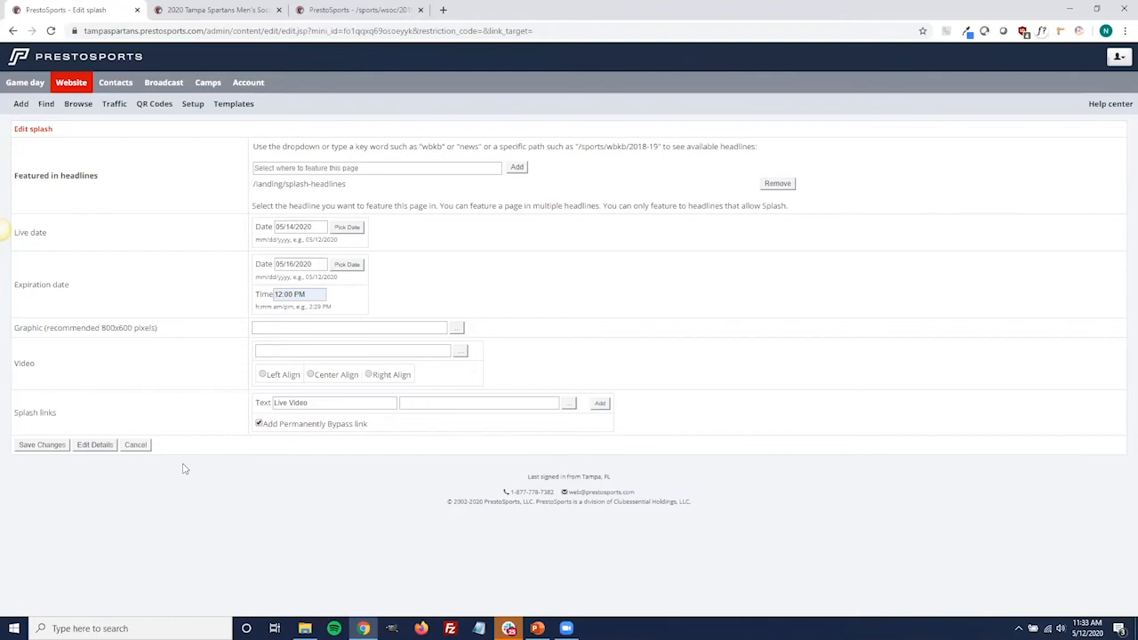
pyautogui.click(259, 424)
pyautogui.click(136, 446)
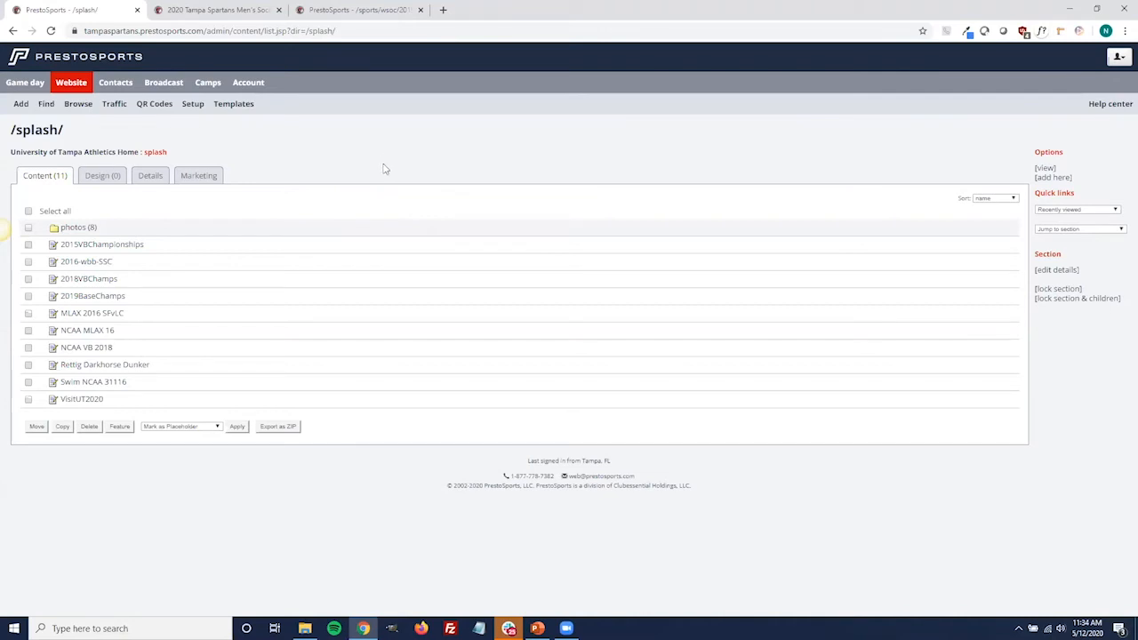
# In the 2019-20 women's soccer photos section, select Advance Barry.jpg, Advance FSC.jpg and Advance Lynn.jpg for bulk featuring
pyautogui.click(355, 18)
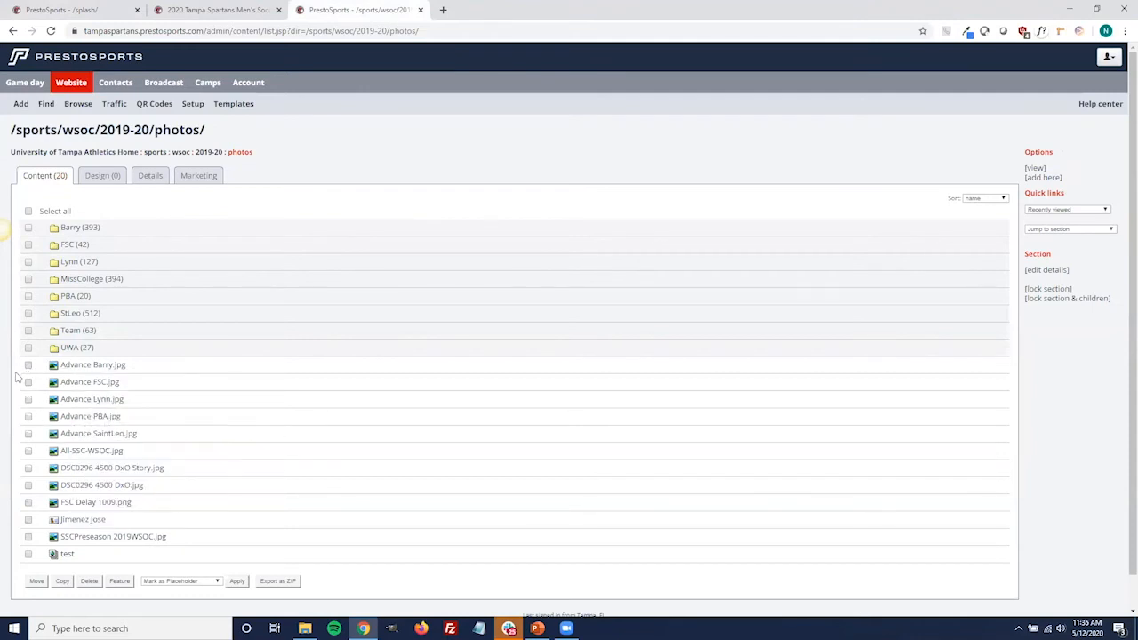
pyautogui.scroll(-1, 27, 539)
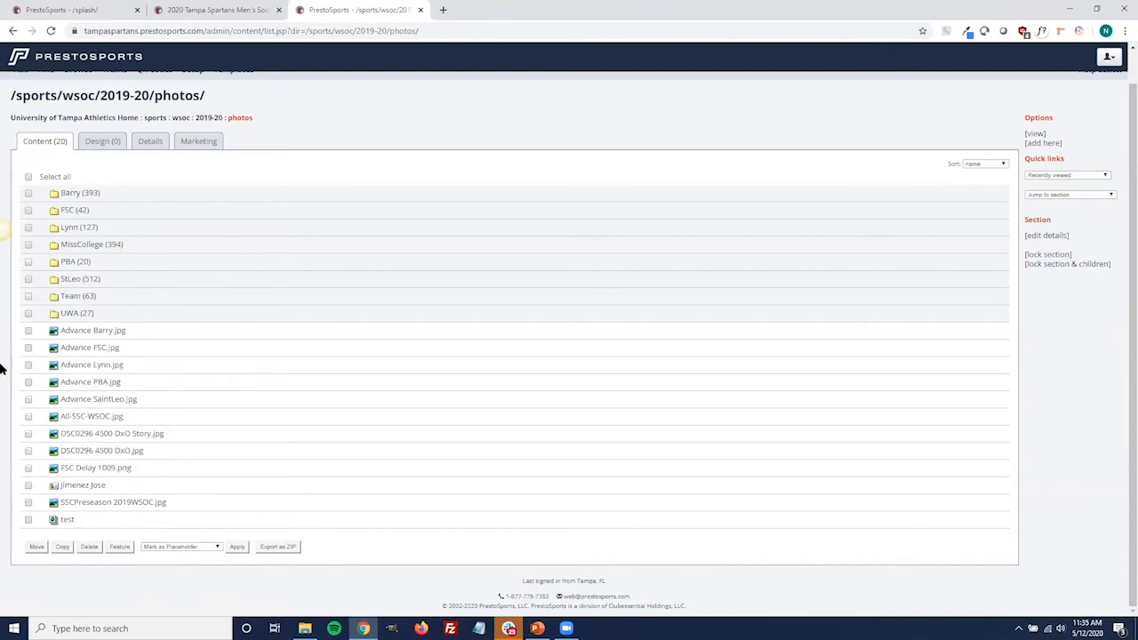
pyautogui.click(28, 331)
pyautogui.click(28, 347)
pyautogui.click(28, 365)
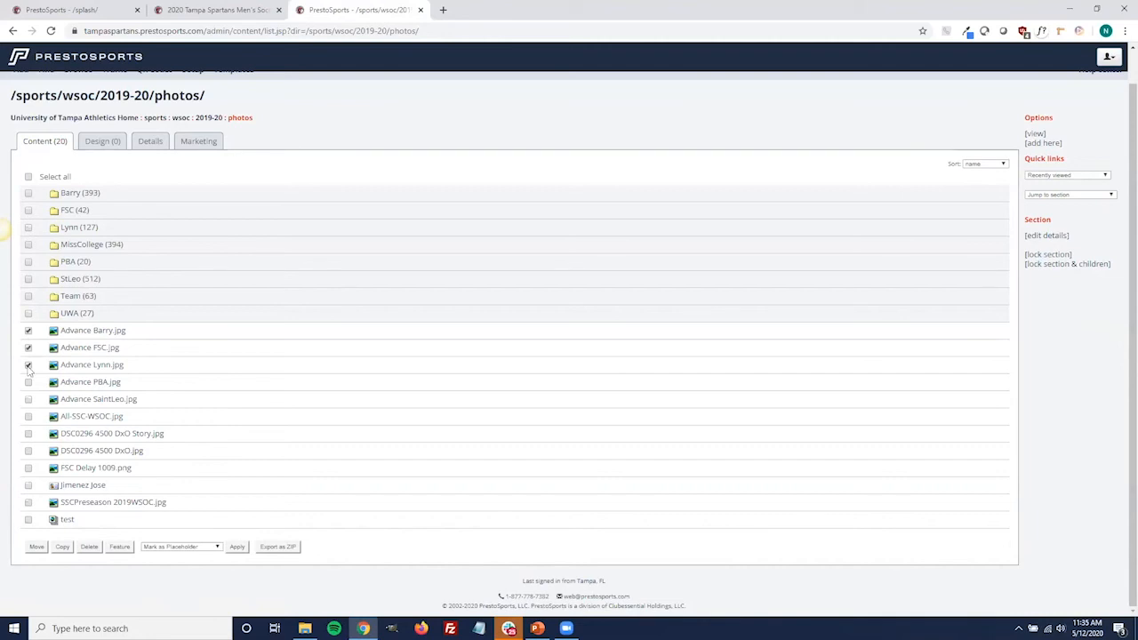
pyautogui.click(120, 547)
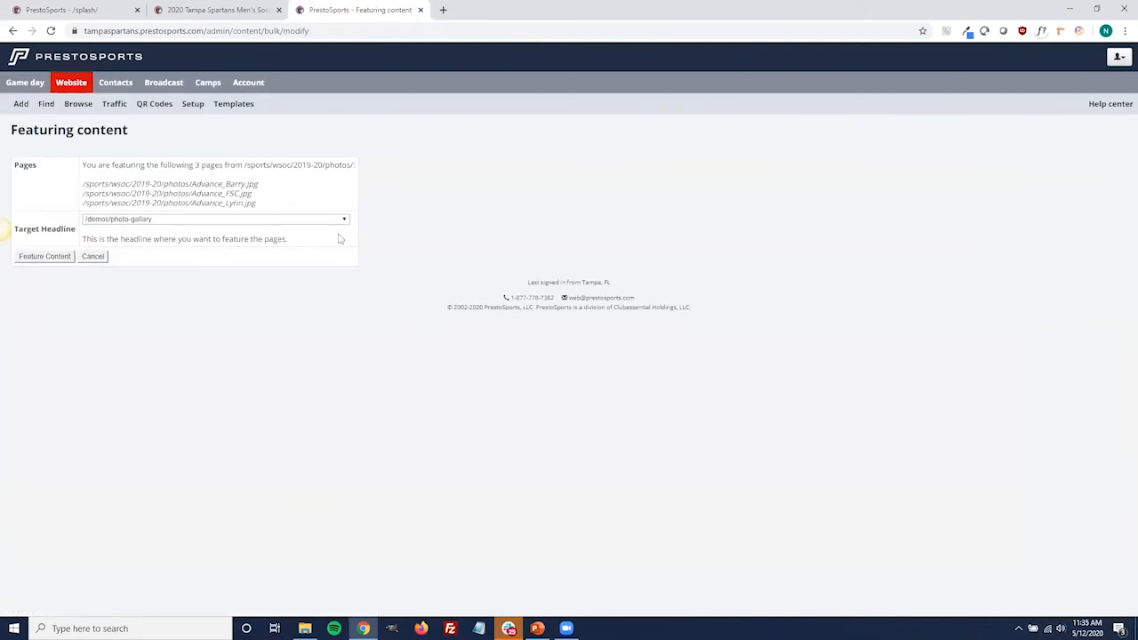
# Feature the selected images in the target headline /sports/wsoc/2019-20/photos/test
pyautogui.click(343, 219)
pyautogui.moveTo(350, 242); pyautogui.dragTo(355, 358)
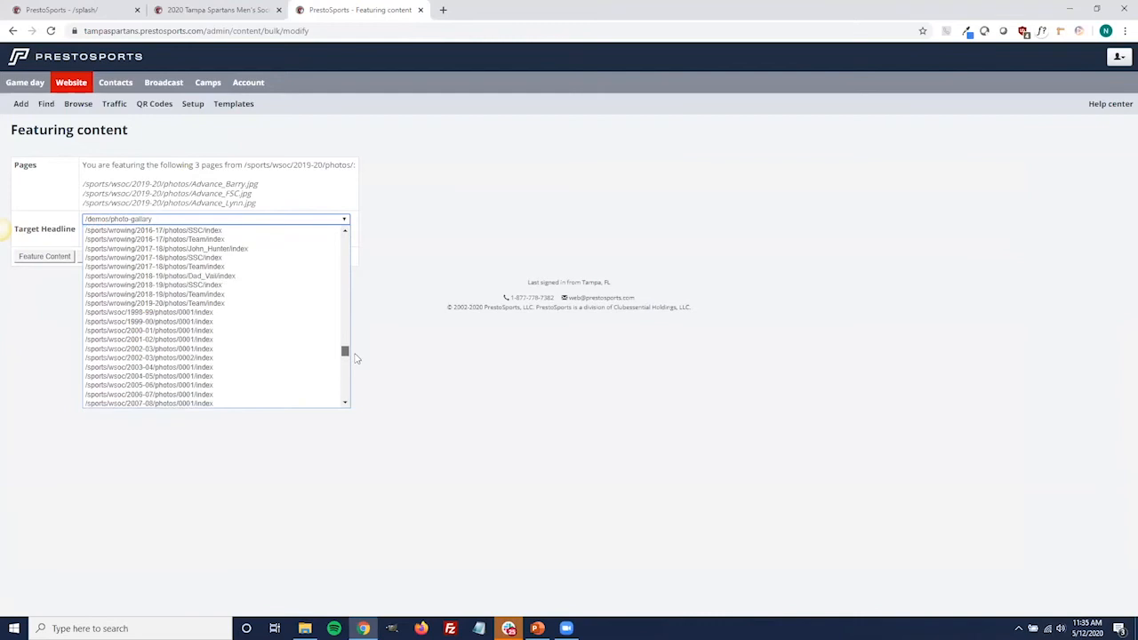
pyautogui.scroll(-3, 313, 345)
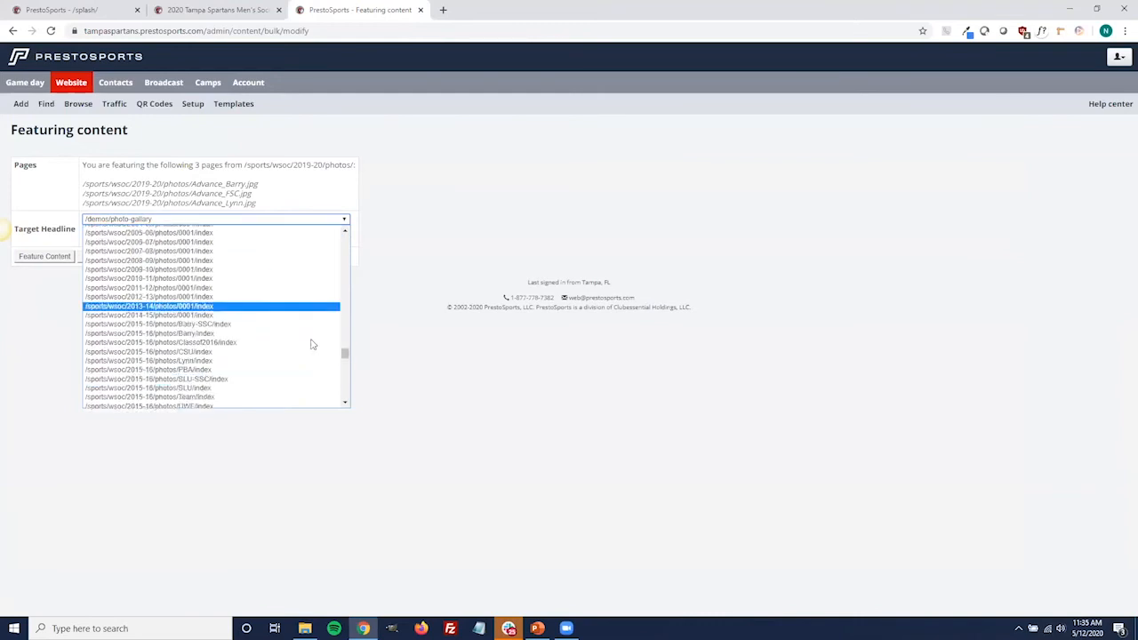
pyautogui.scroll(-5, 311, 345)
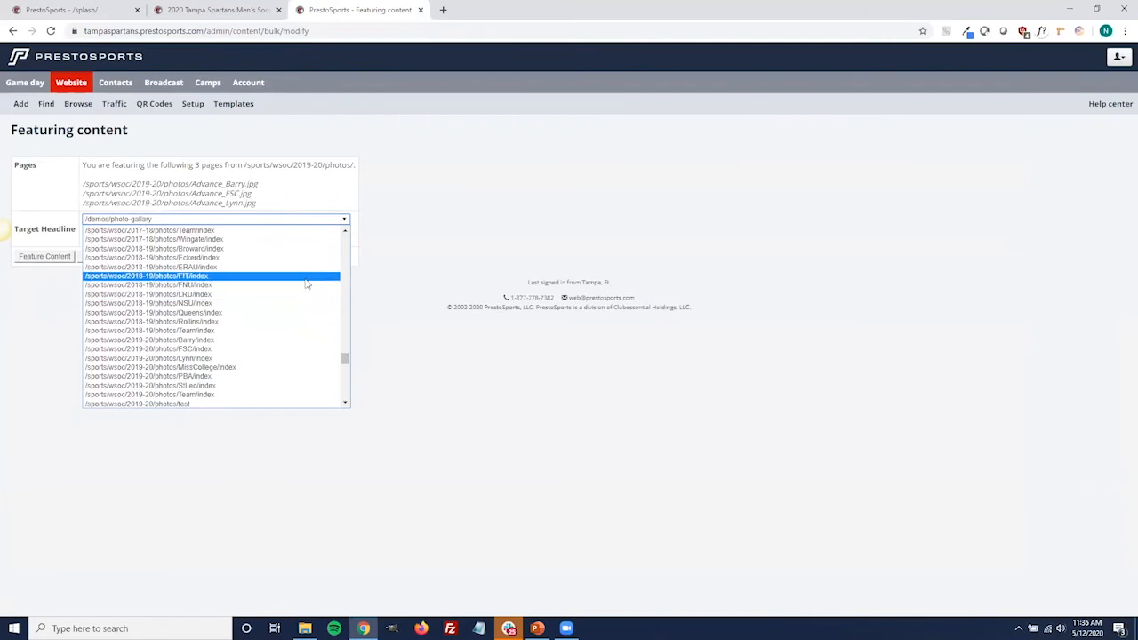
pyautogui.scroll(2, 289, 297)
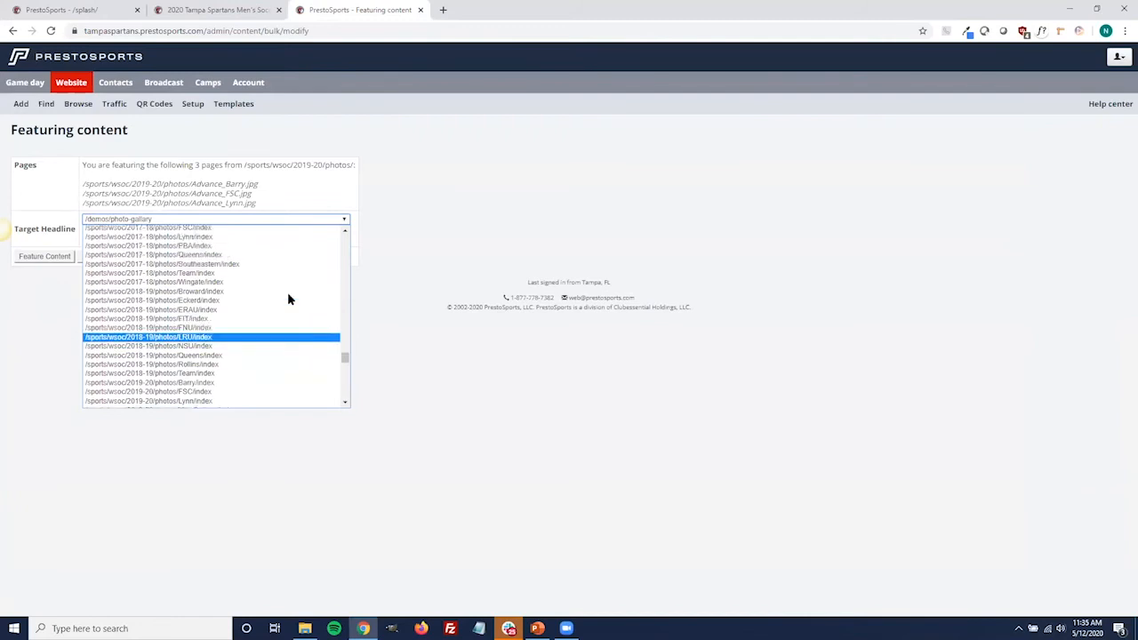
pyautogui.scroll(-5, 287, 299)
pyautogui.scroll(-3, 288, 300)
pyautogui.scroll(2, 288, 299)
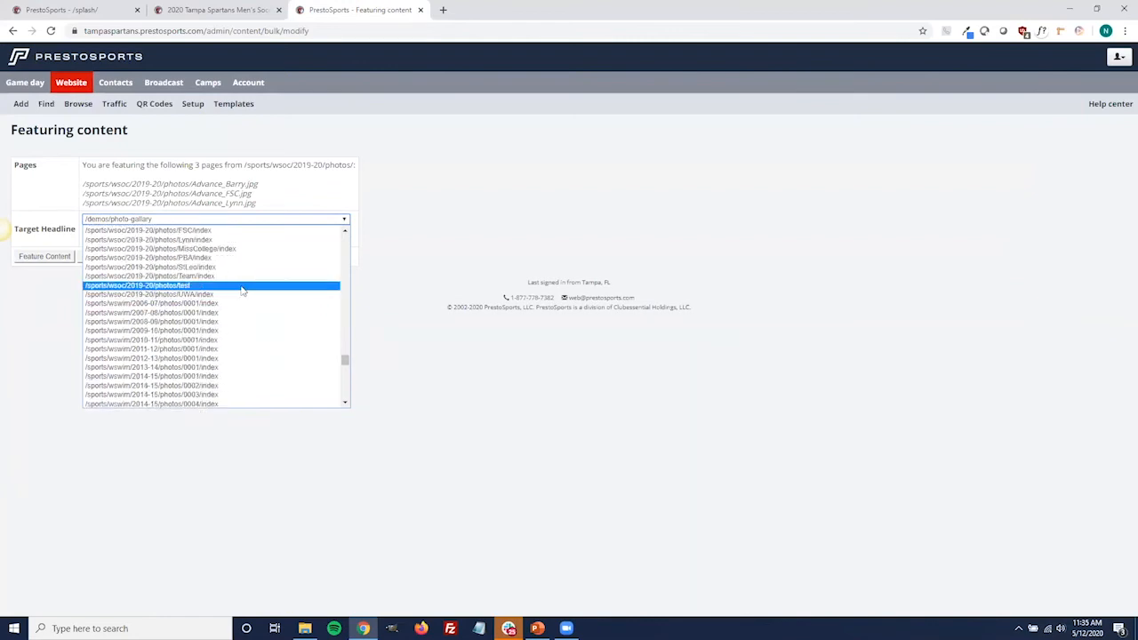
pyautogui.click(242, 286)
pyautogui.click(41, 259)
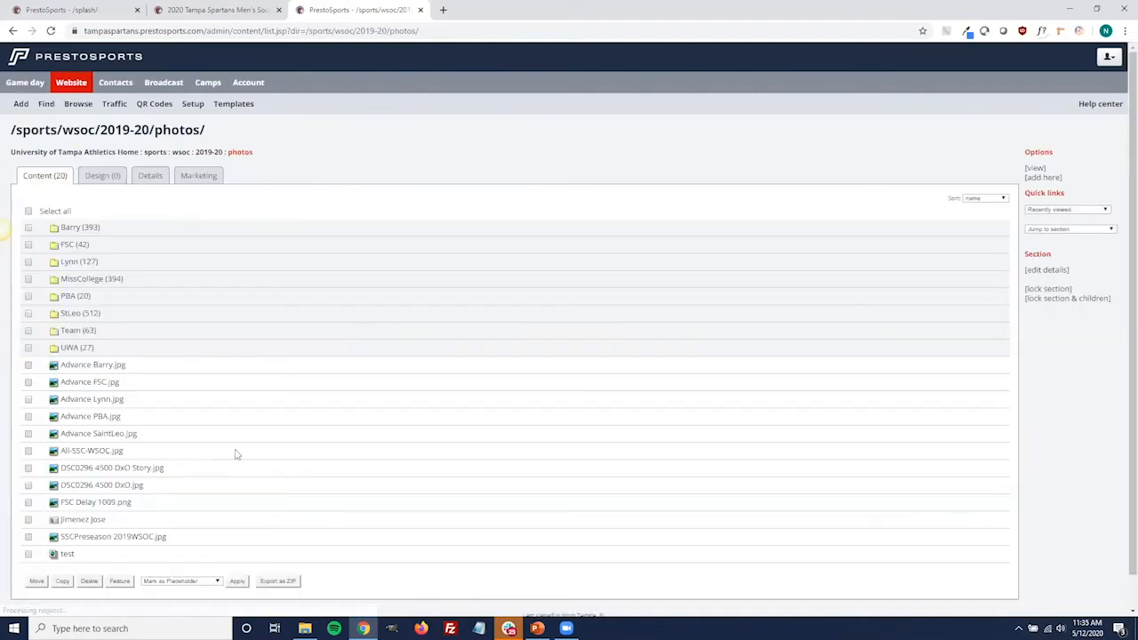
# Open the test photo gallery in a separate tab and view its public page
pyautogui.middleClick(73, 554)
pyautogui.click(471, 11)
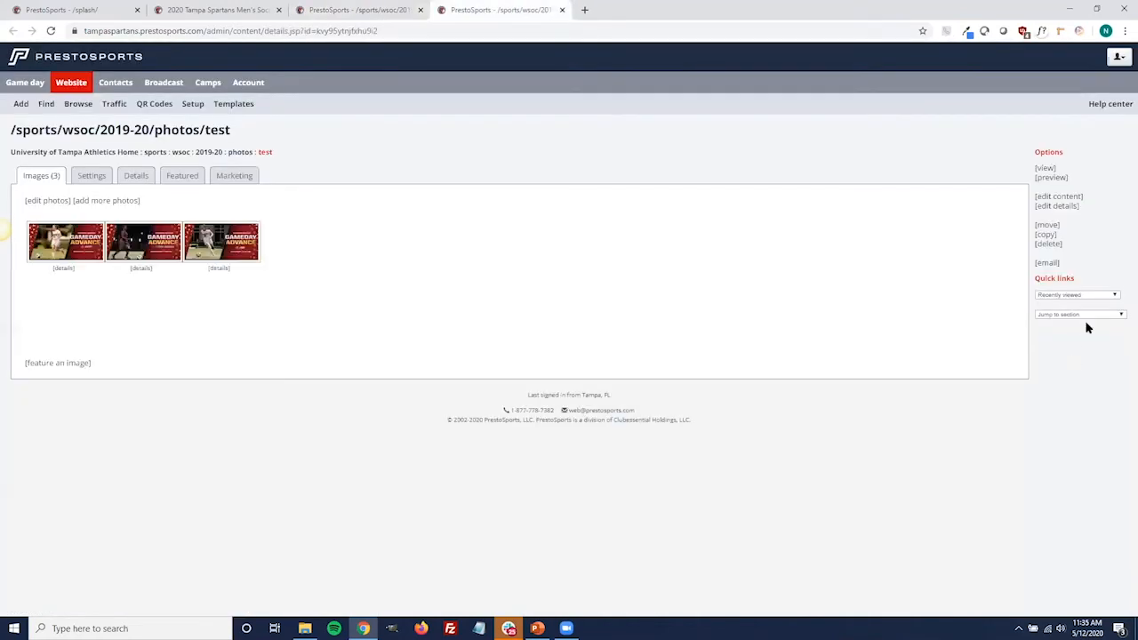
pyautogui.click(1038, 174)
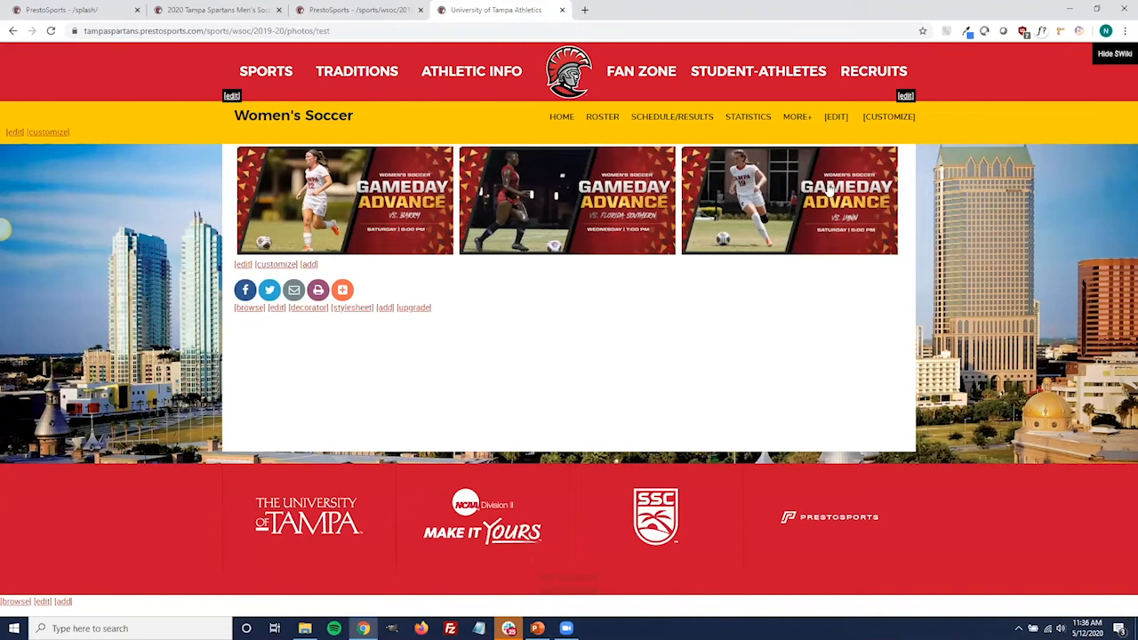
pyautogui.moveTo(816, 133)
# Return to the 2019-20 photos section, review the test gallery's featured pages in its content editor, and cancel
pyautogui.click(338, 11)
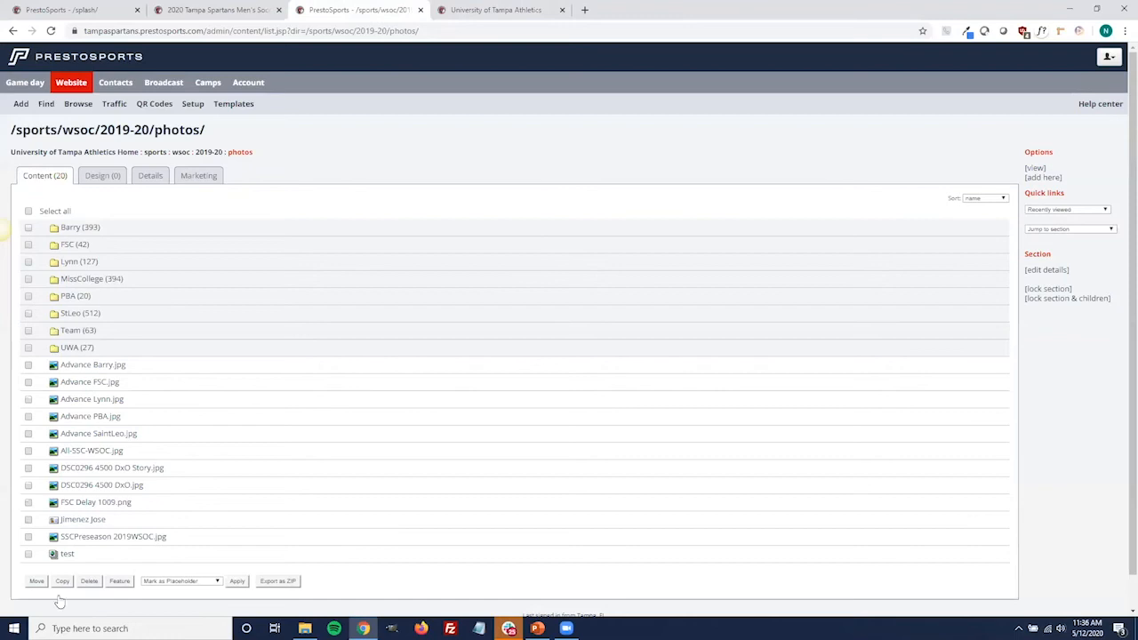
pyautogui.click(82, 568)
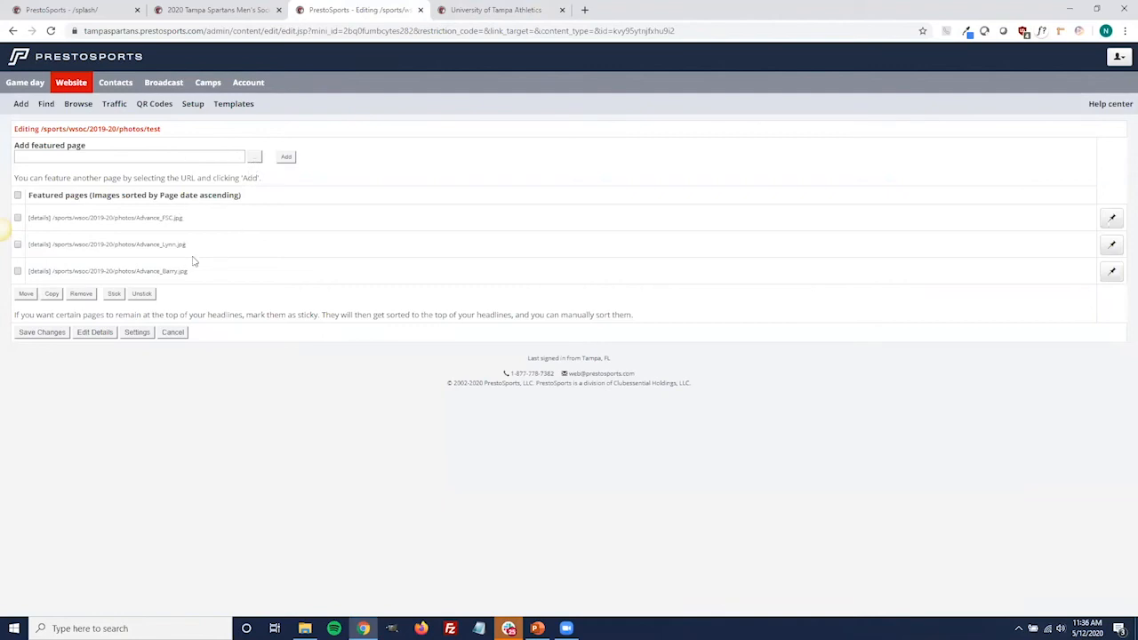
pyautogui.click(174, 332)
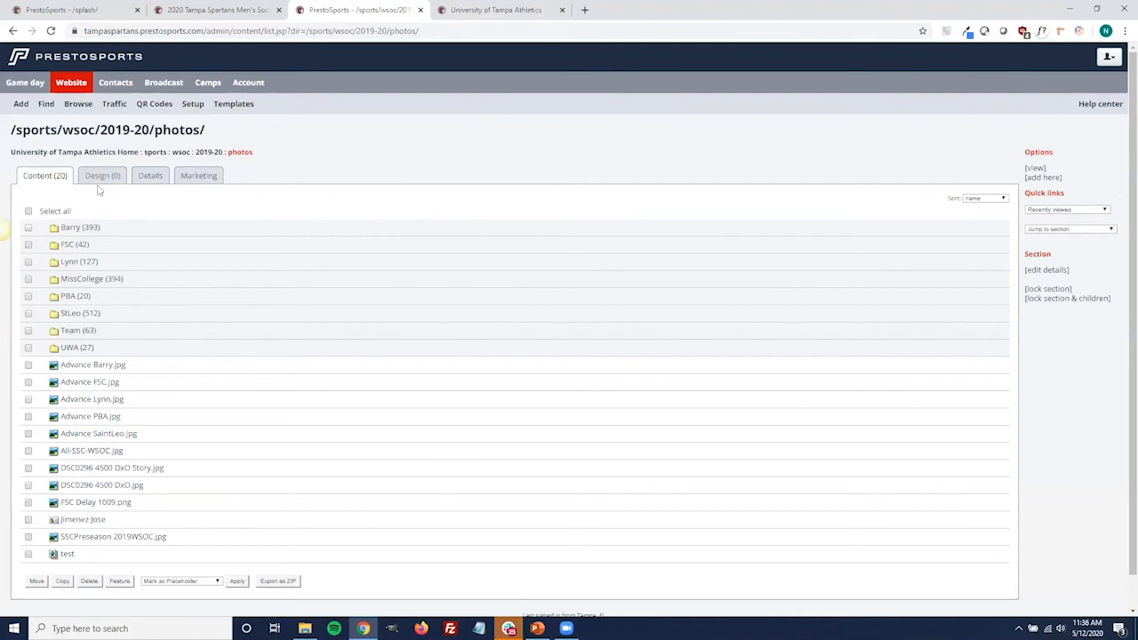
# Browse from the site root through sports and wsoc to the photos section of the 2020-21 season
pyautogui.click(73, 153)
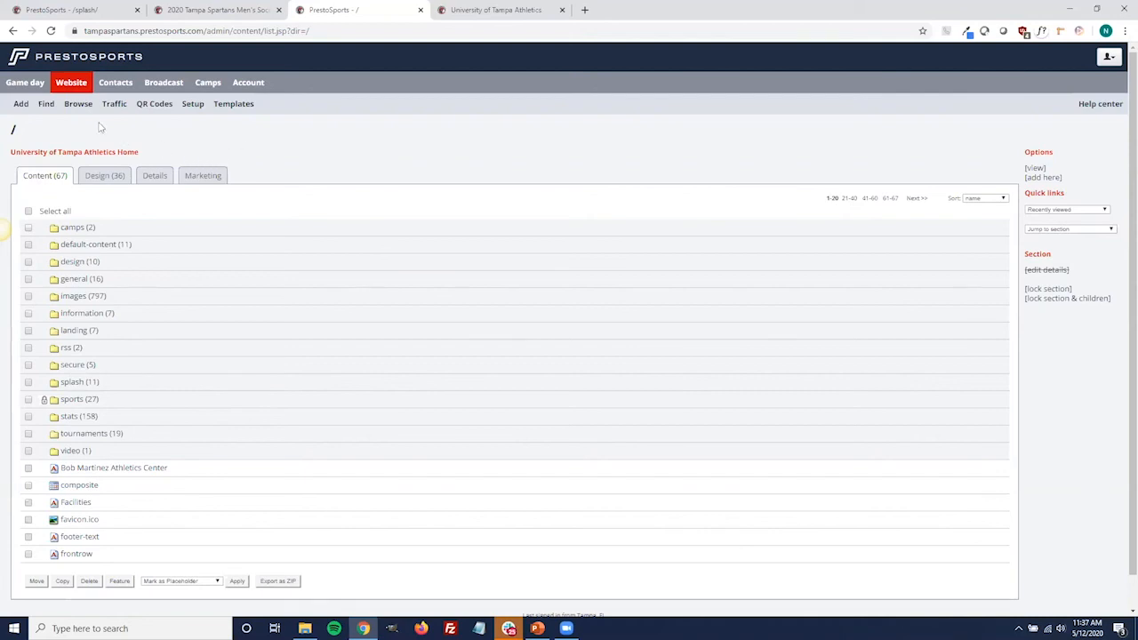
pyautogui.click(64, 400)
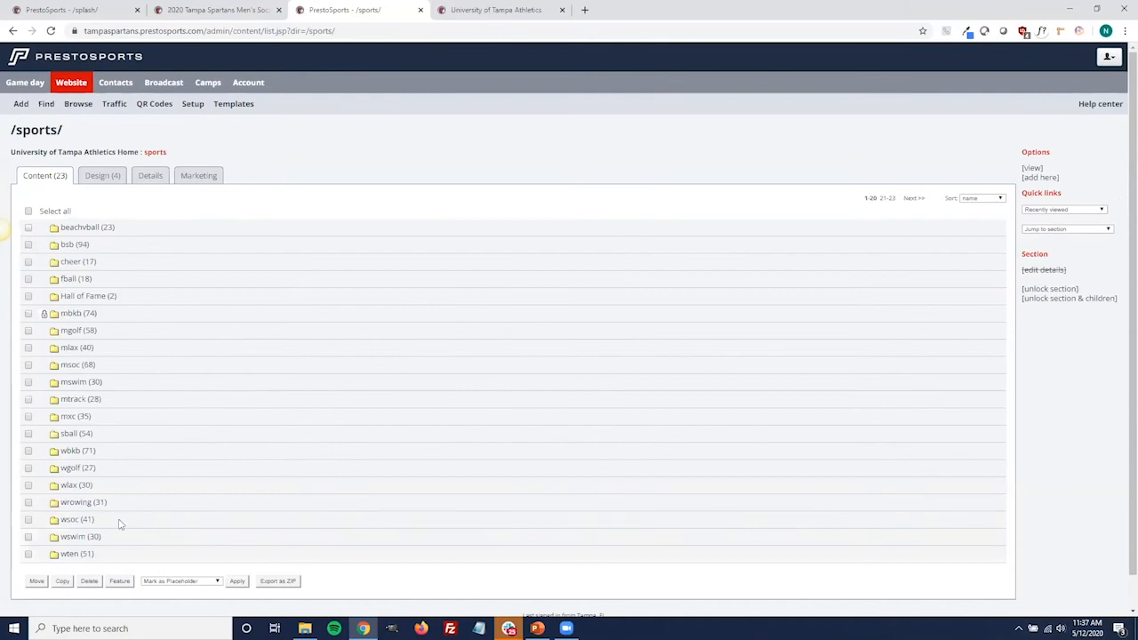
pyautogui.click(73, 523)
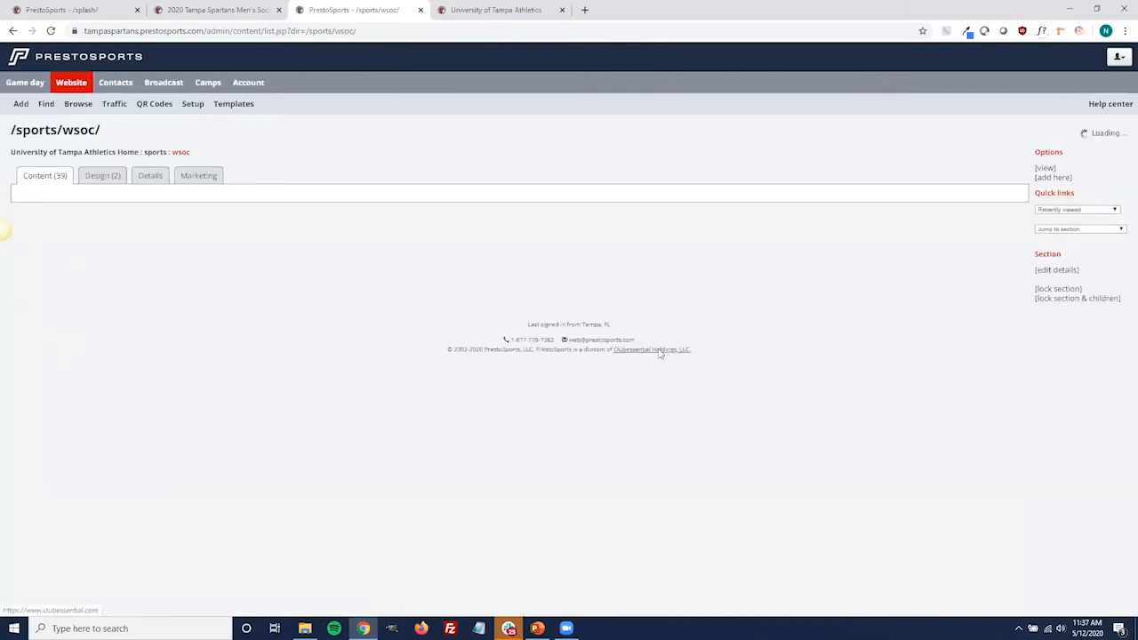
pyautogui.click(75, 264)
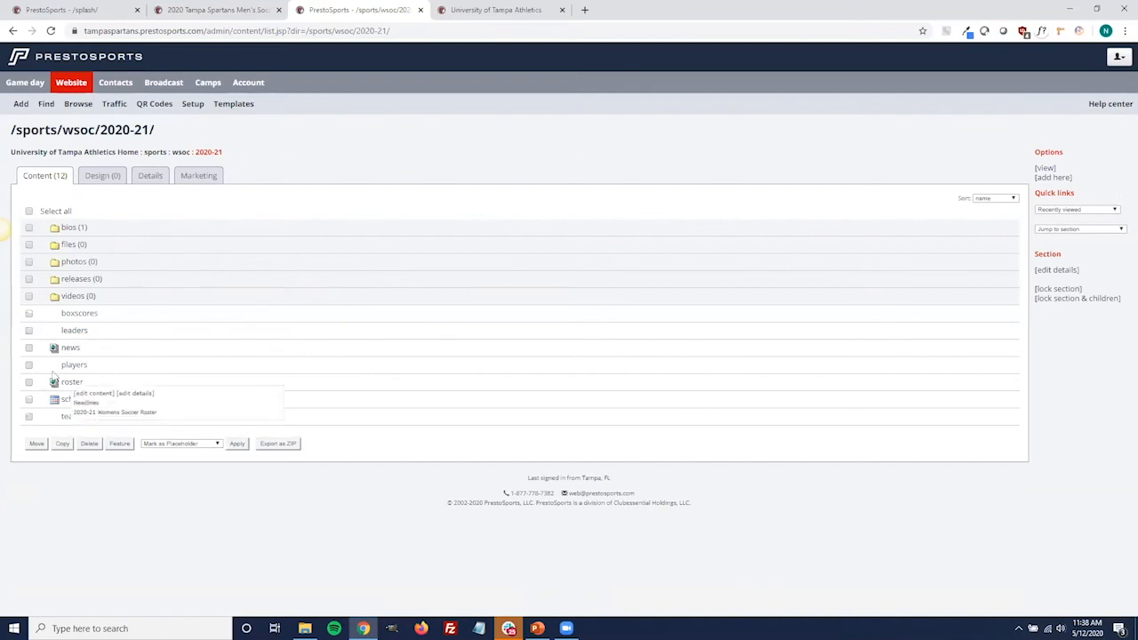
pyautogui.click(77, 263)
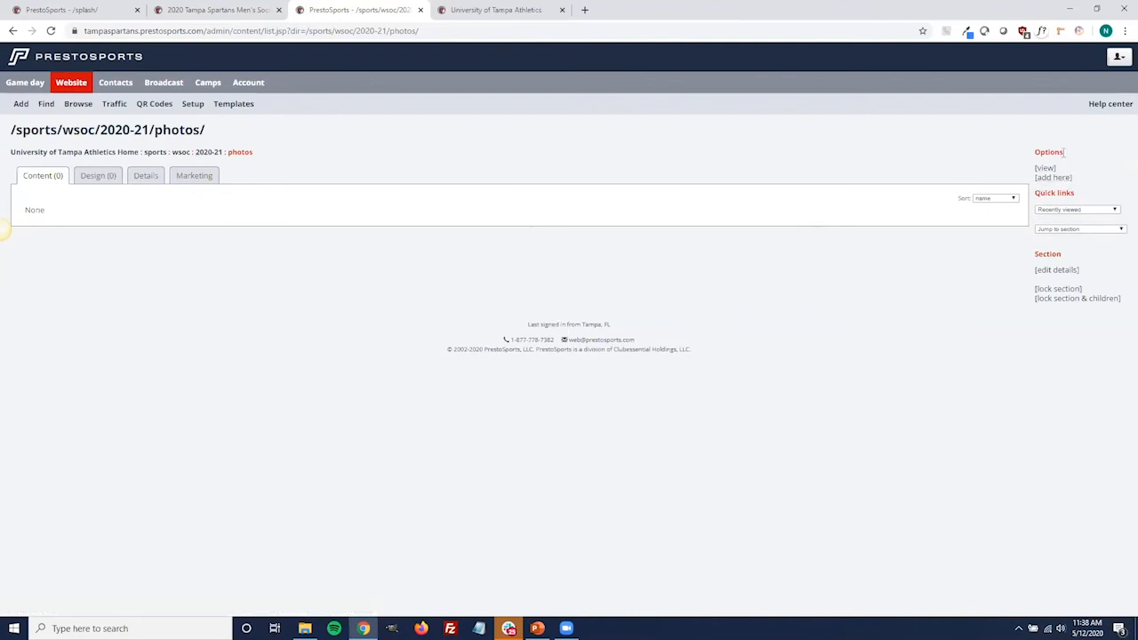
# View the file upload page for the 2020-21 women's soccer photos section and leave it without uploading anything
pyautogui.click(1065, 178)
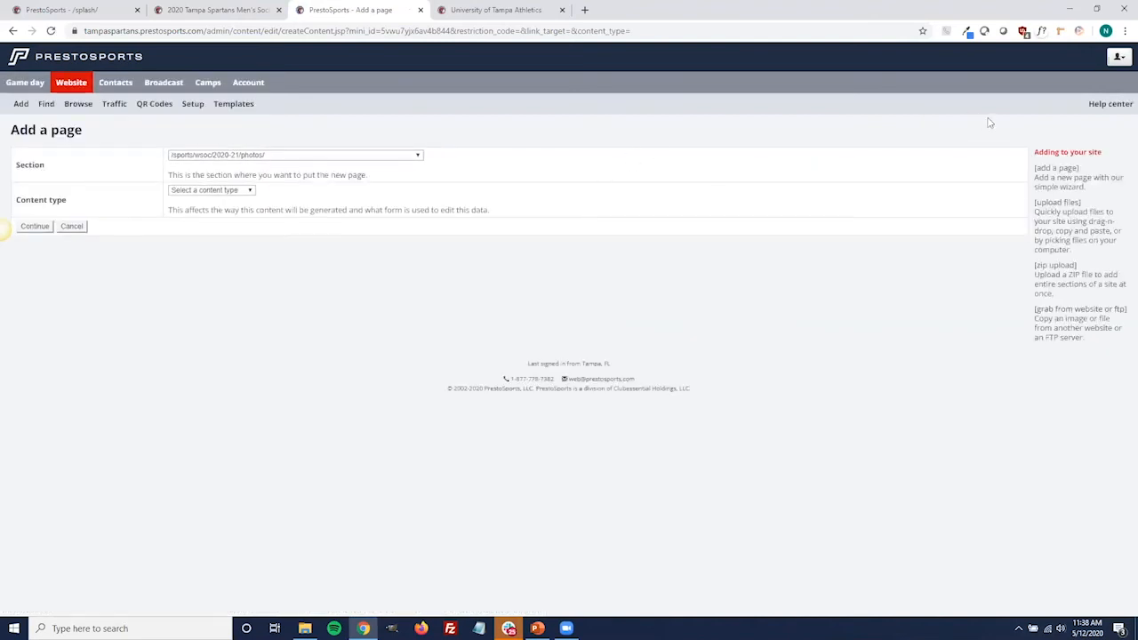
pyautogui.click(1074, 204)
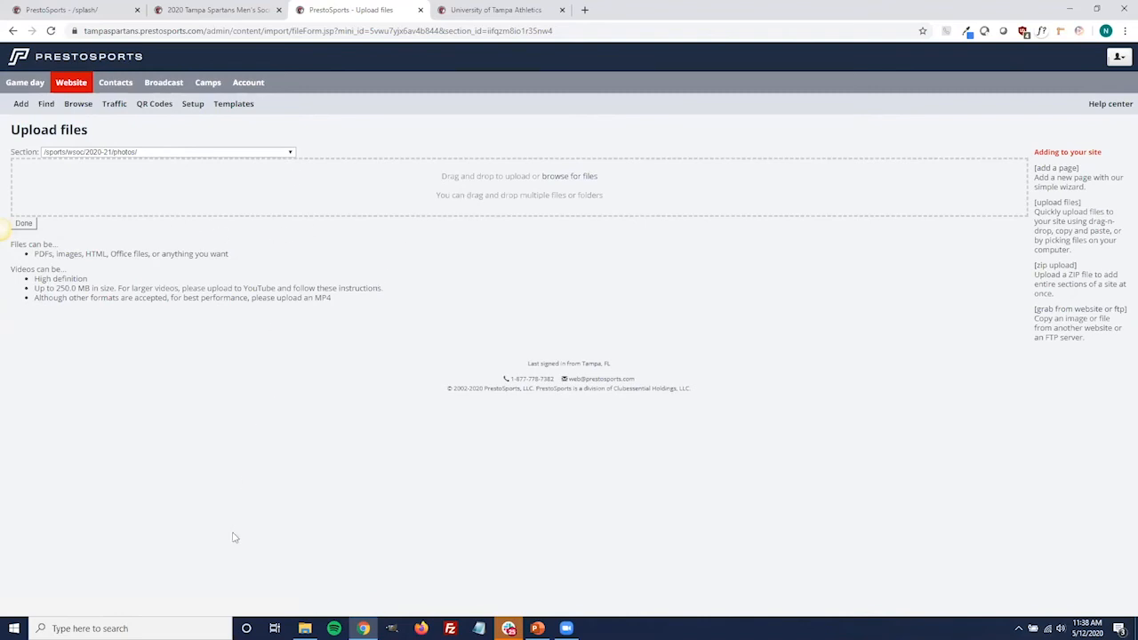
pyautogui.click(24, 223)
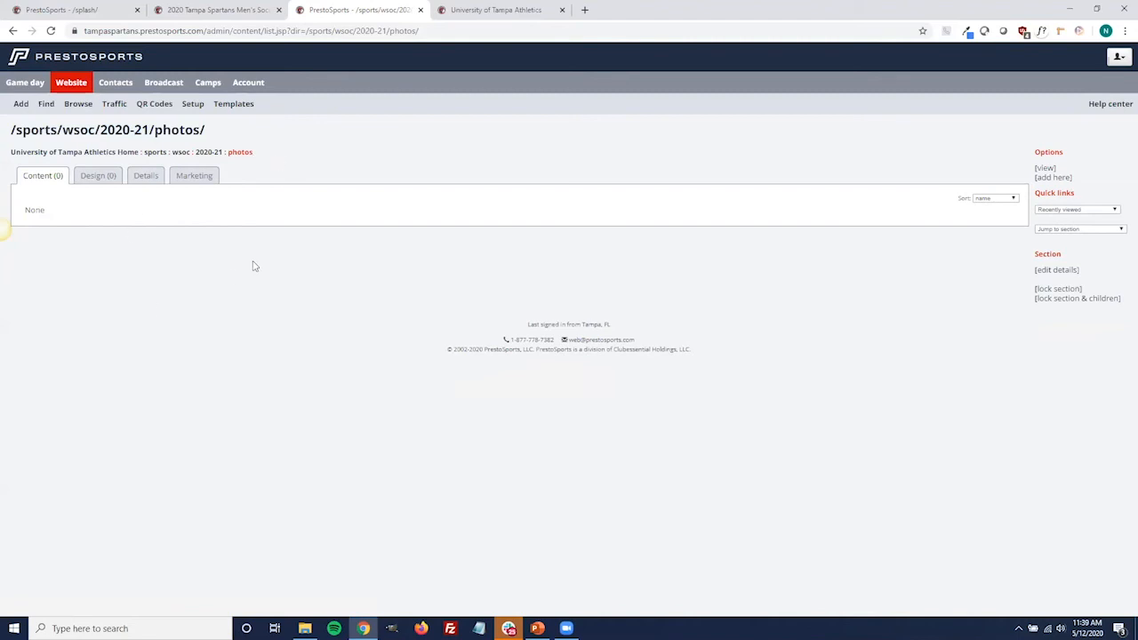
# Browse the season folders in the general section from the site root, and return to the root
pyautogui.click(134, 152)
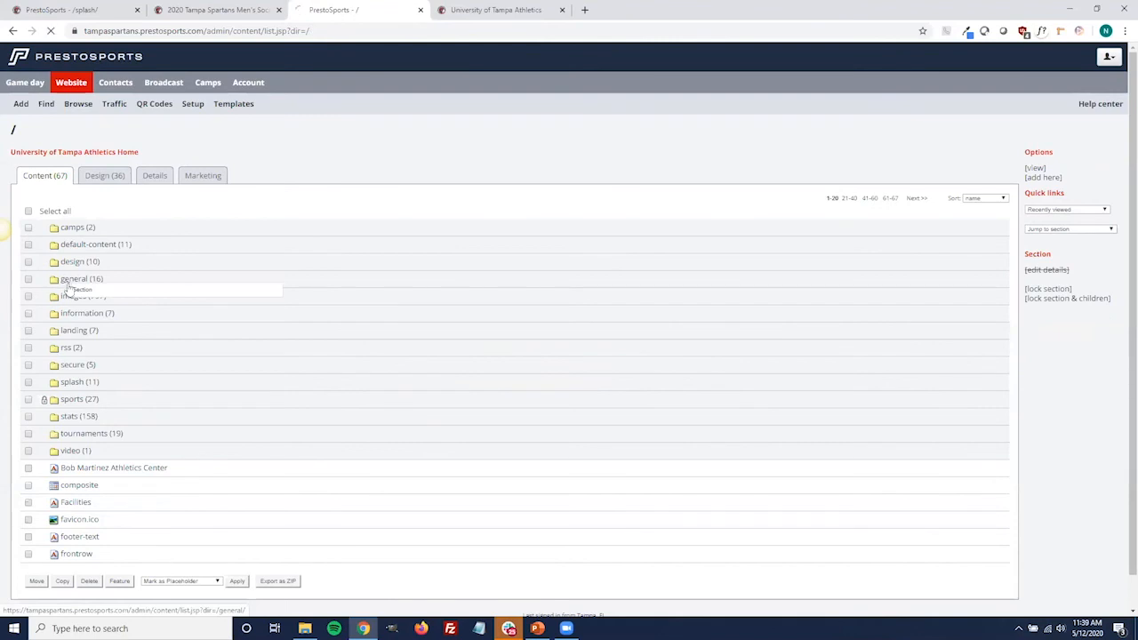
pyautogui.click(66, 282)
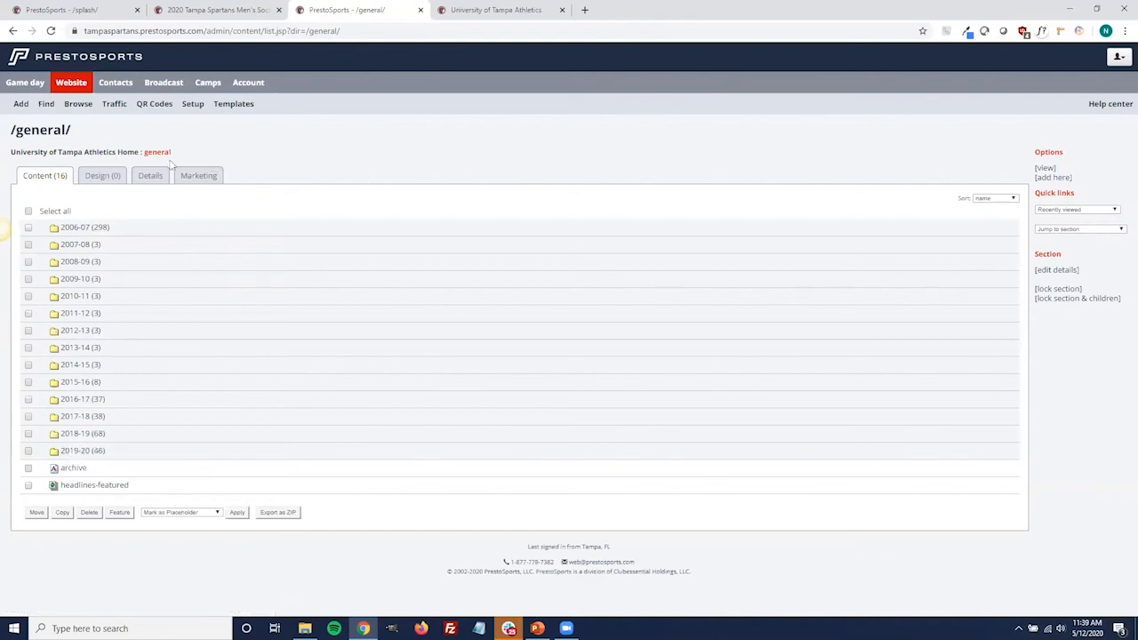
pyautogui.click(97, 153)
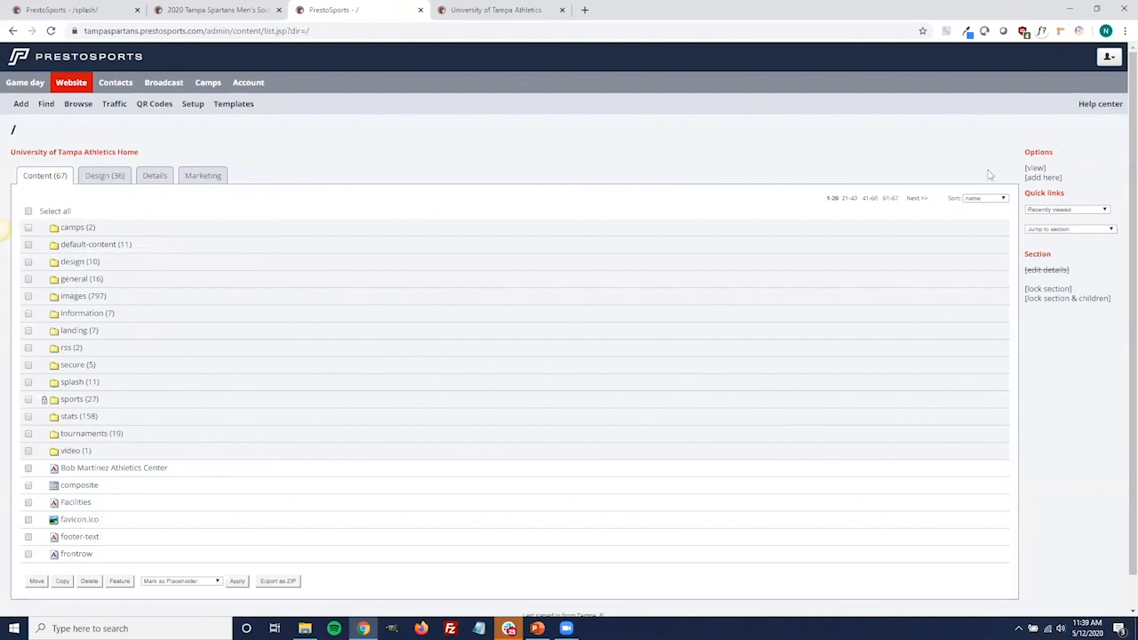
# Create a published section named test at the site root, view its contents, and return to the root
pyautogui.click(1039, 177)
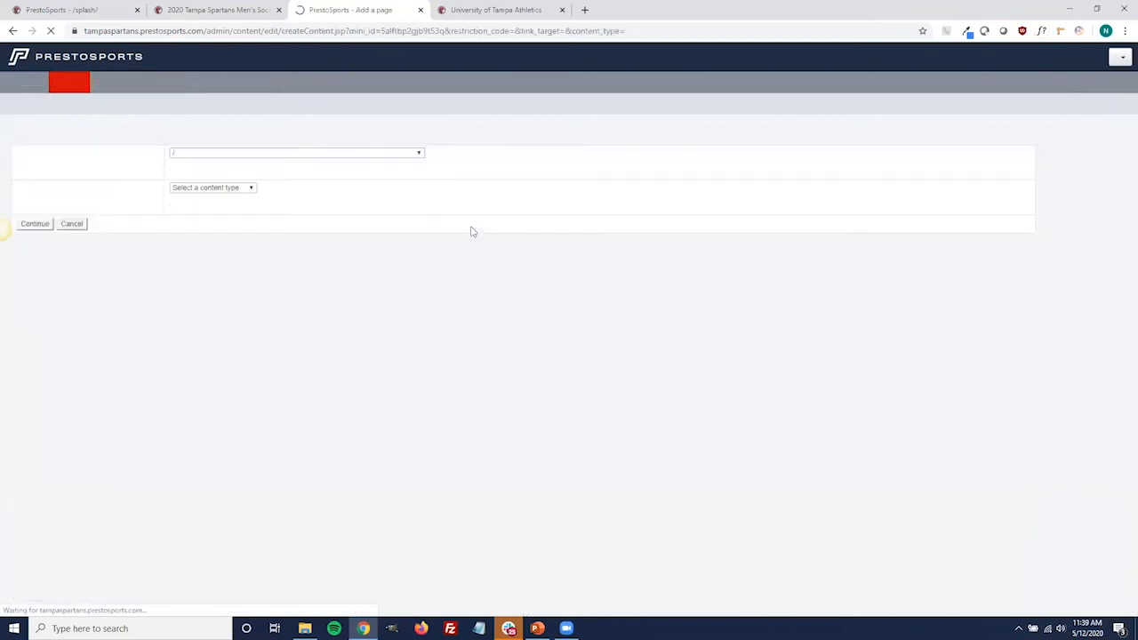
pyautogui.click(249, 192)
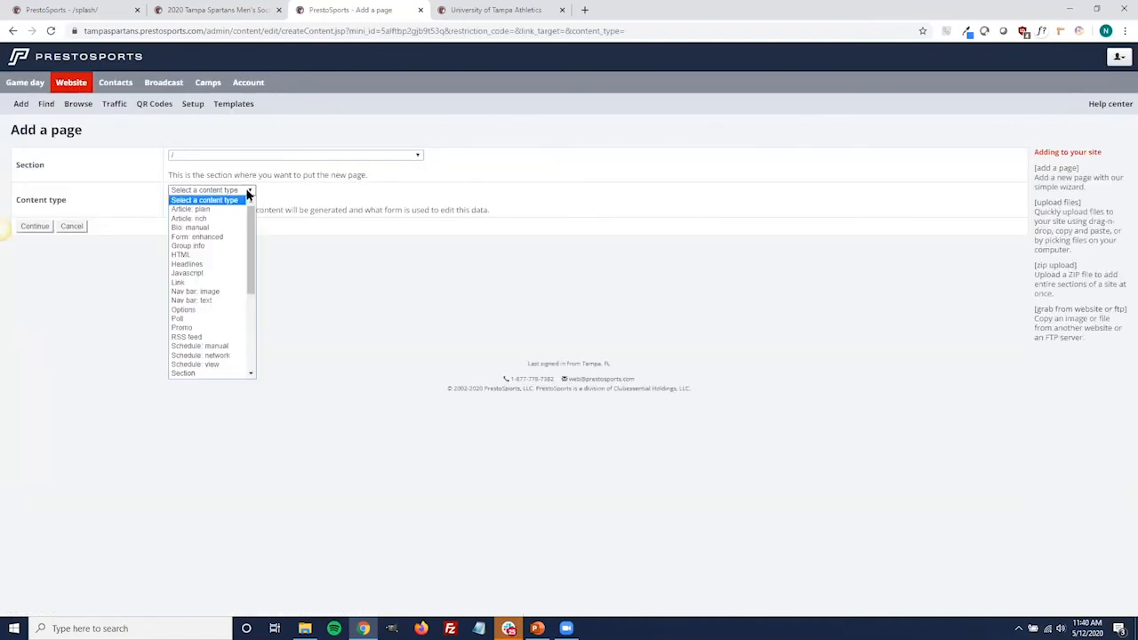
pyautogui.click(191, 372)
pyautogui.click(40, 226)
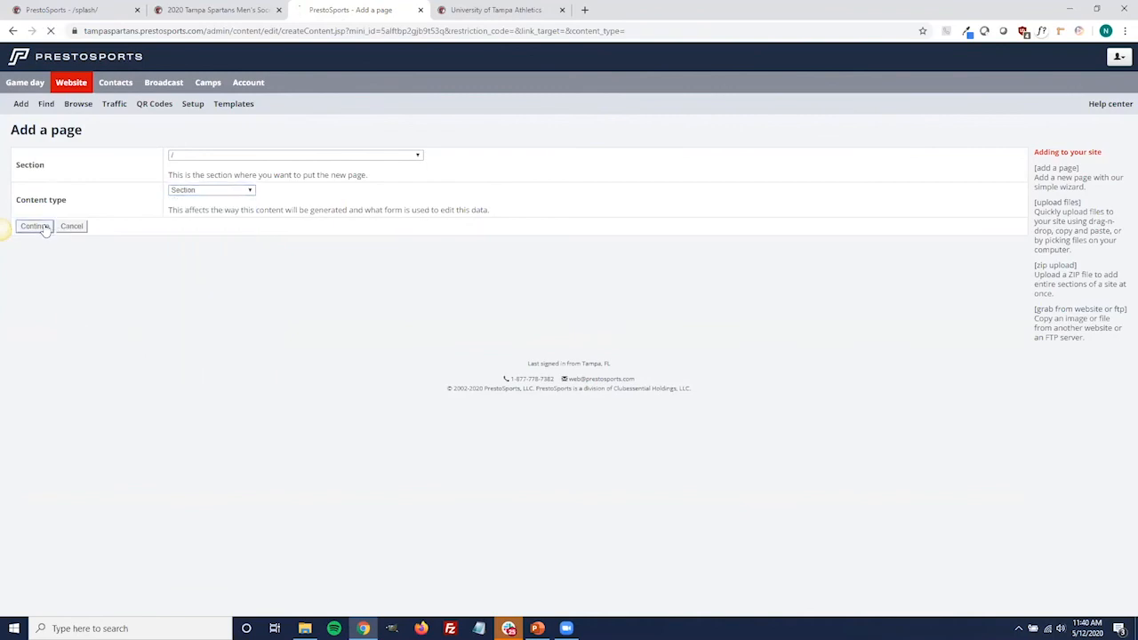
pyautogui.click(133, 158)
pyautogui.write('test')
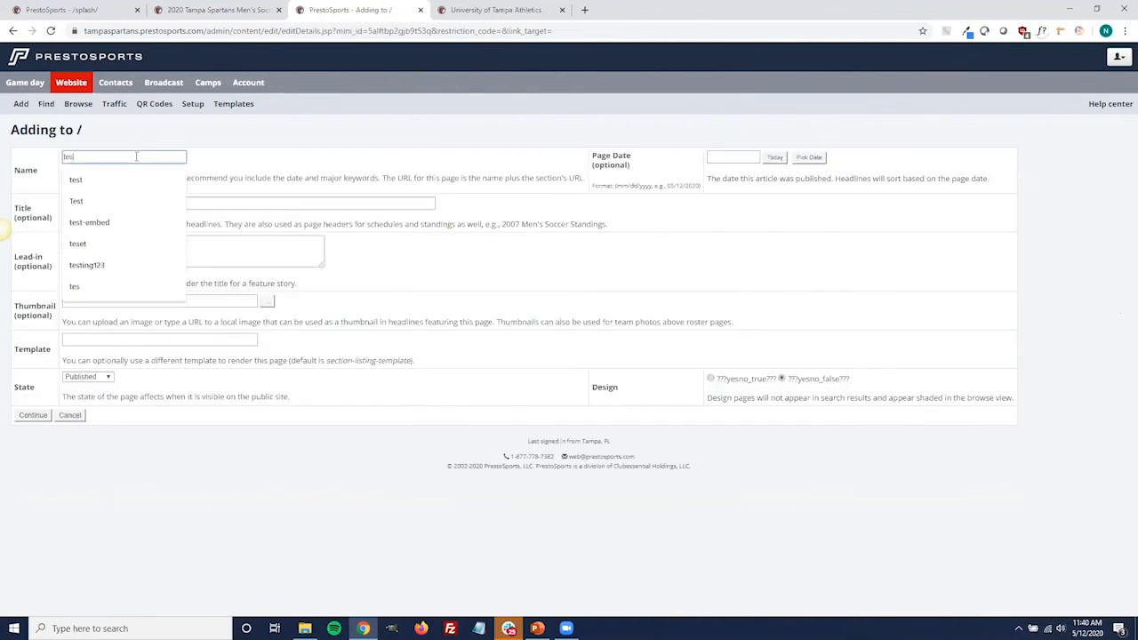
pyautogui.click(36, 415)
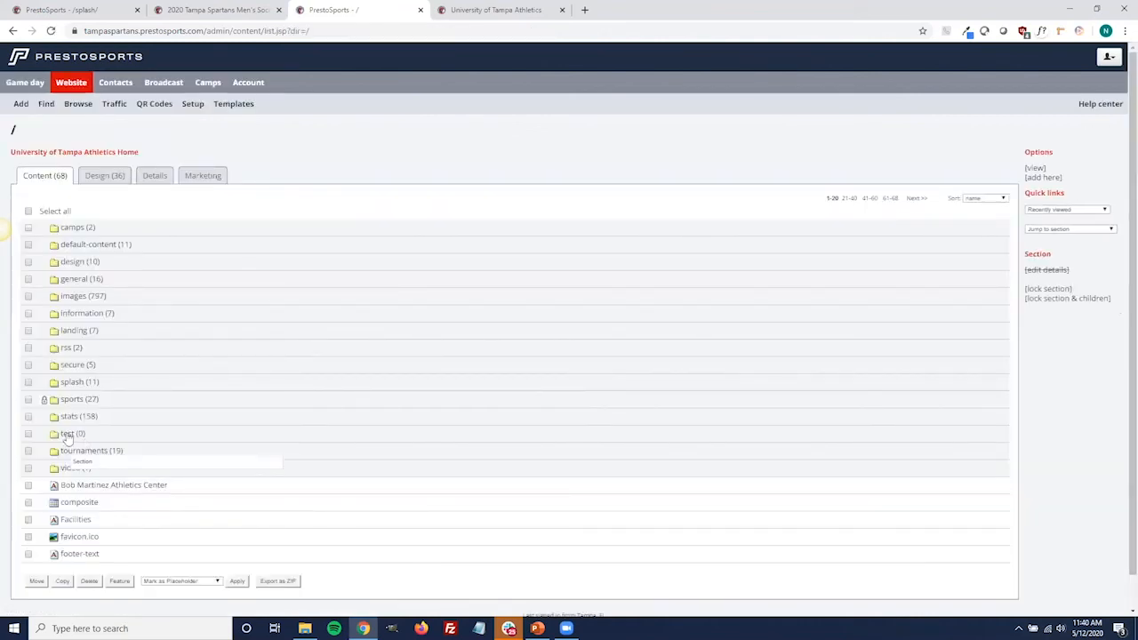
pyautogui.click(66, 438)
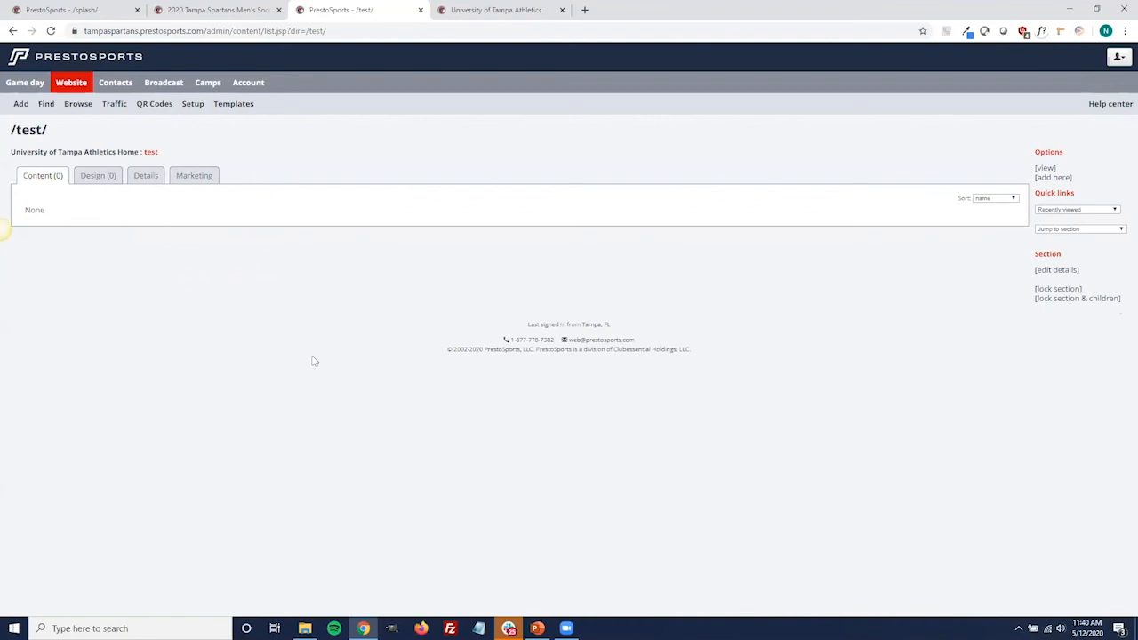
pyautogui.click(121, 152)
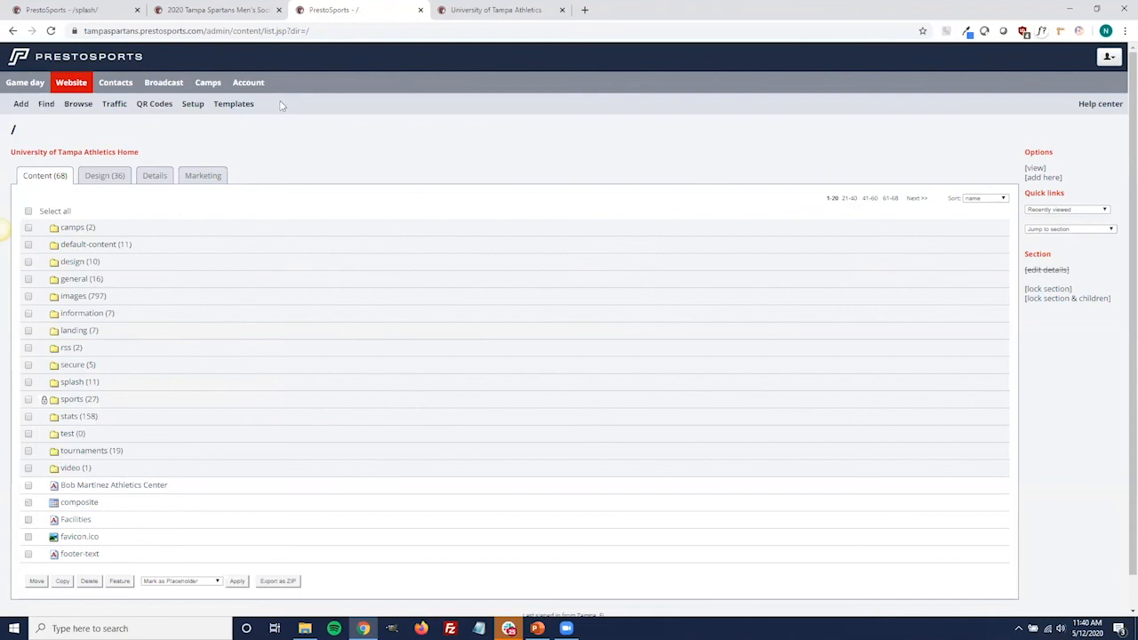
# Reload the public 2020 men's soccer roster and view the coaching staff listed beneath the players
pyautogui.click(238, 8)
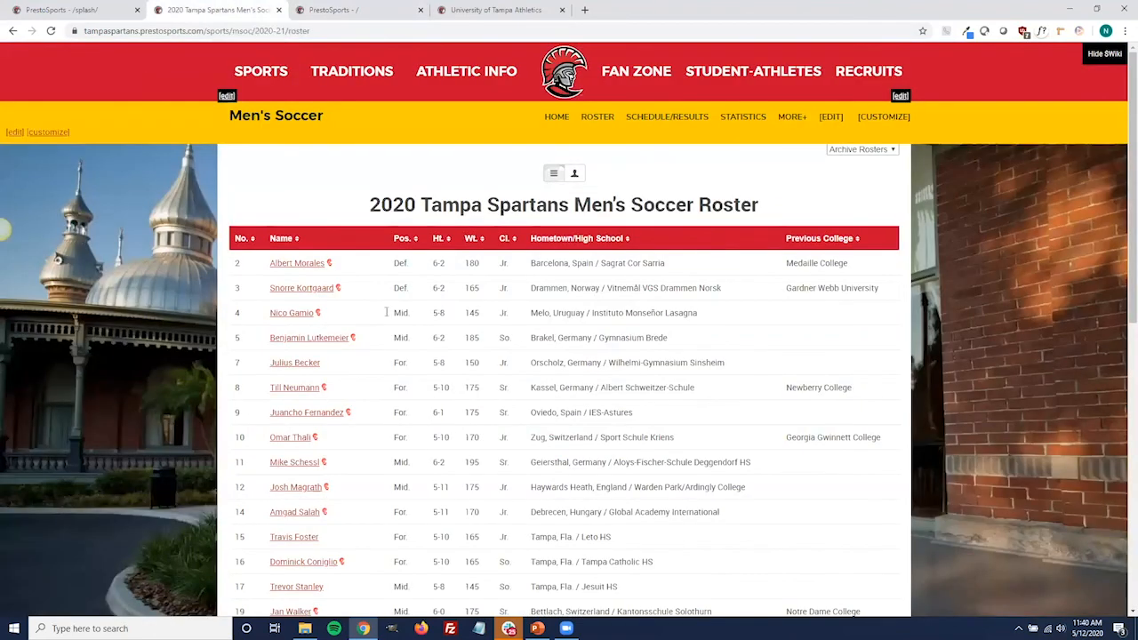
pyautogui.click(601, 118)
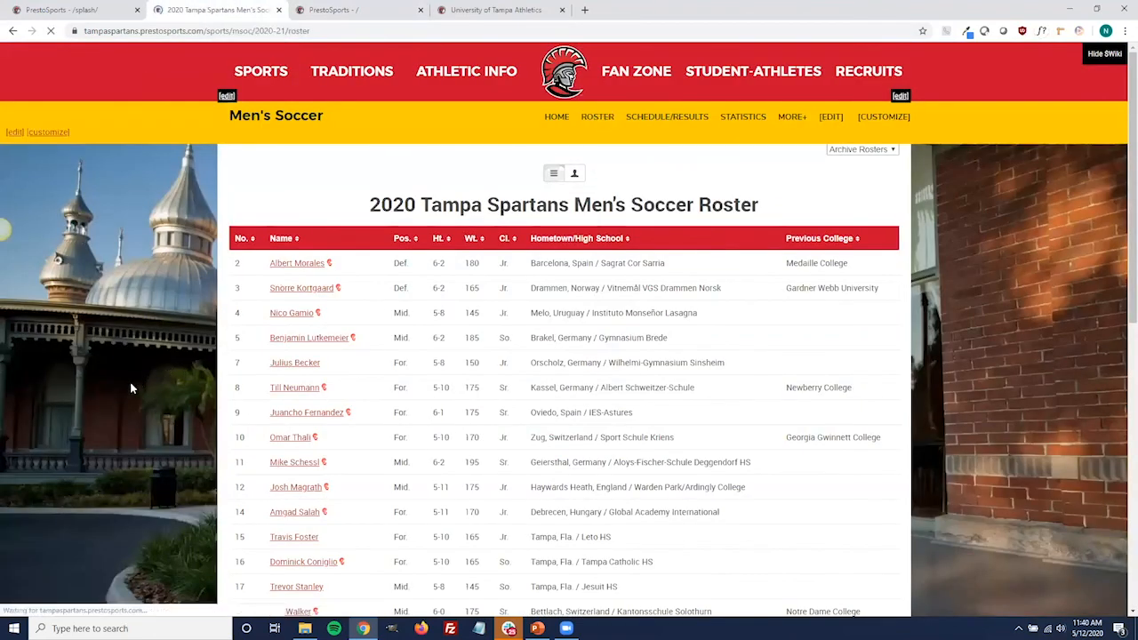
pyautogui.scroll(-2, 180, 361)
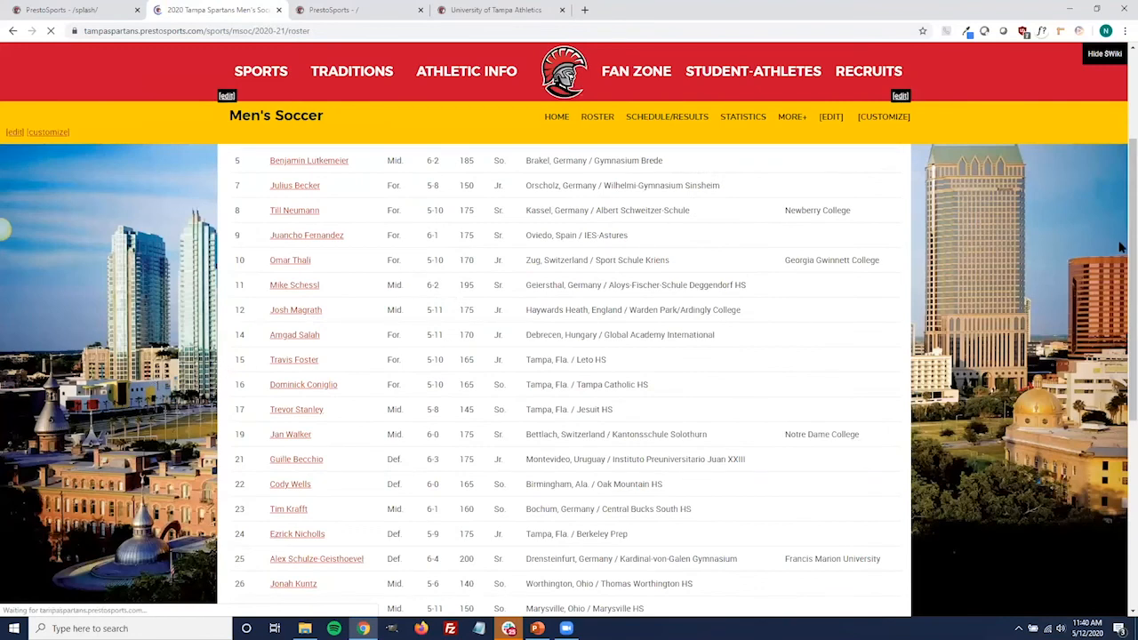
pyautogui.scroll(-4, 1041, 277)
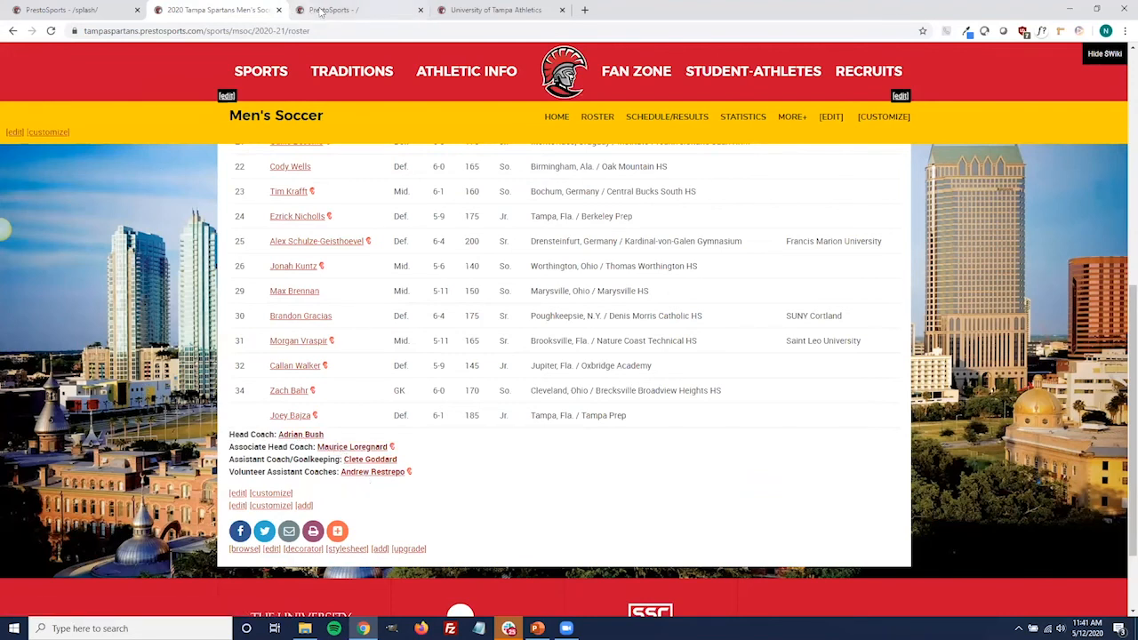
# Browse in the admin site from the root through sports and msoc to the 2020-21 season section
pyautogui.click(72, 10)
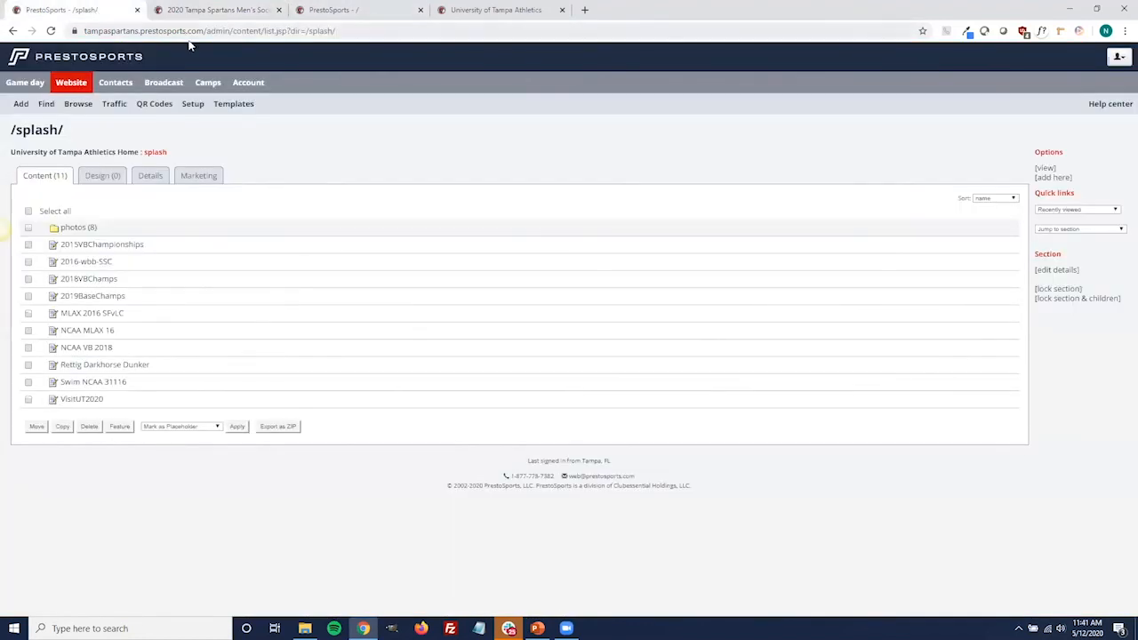
pyautogui.click(75, 82)
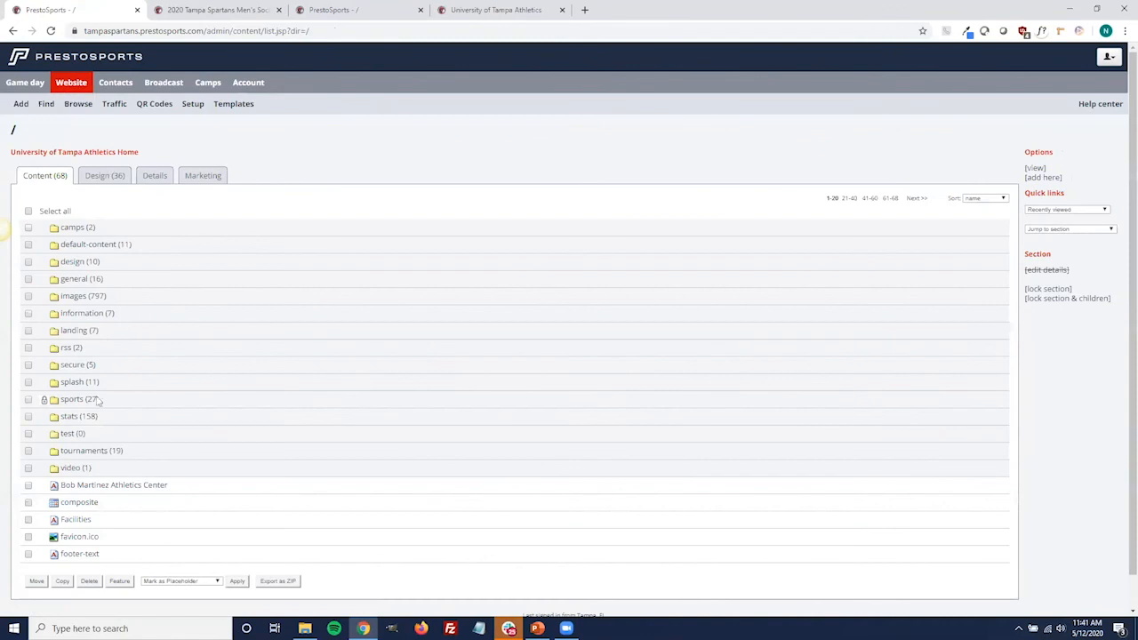
pyautogui.click(71, 400)
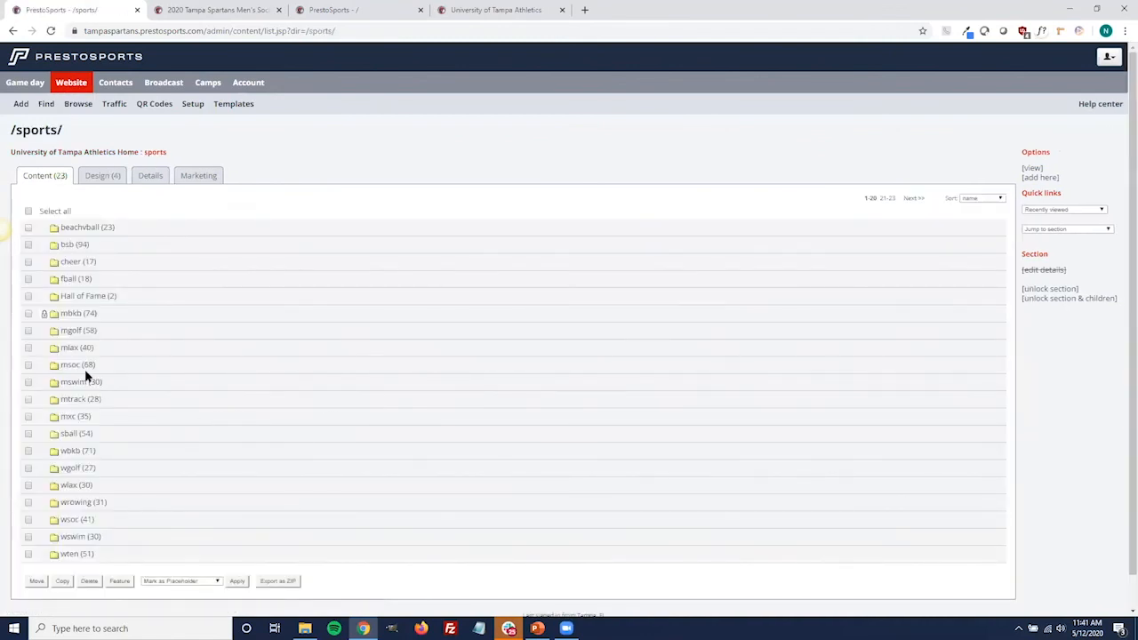
pyautogui.click(75, 367)
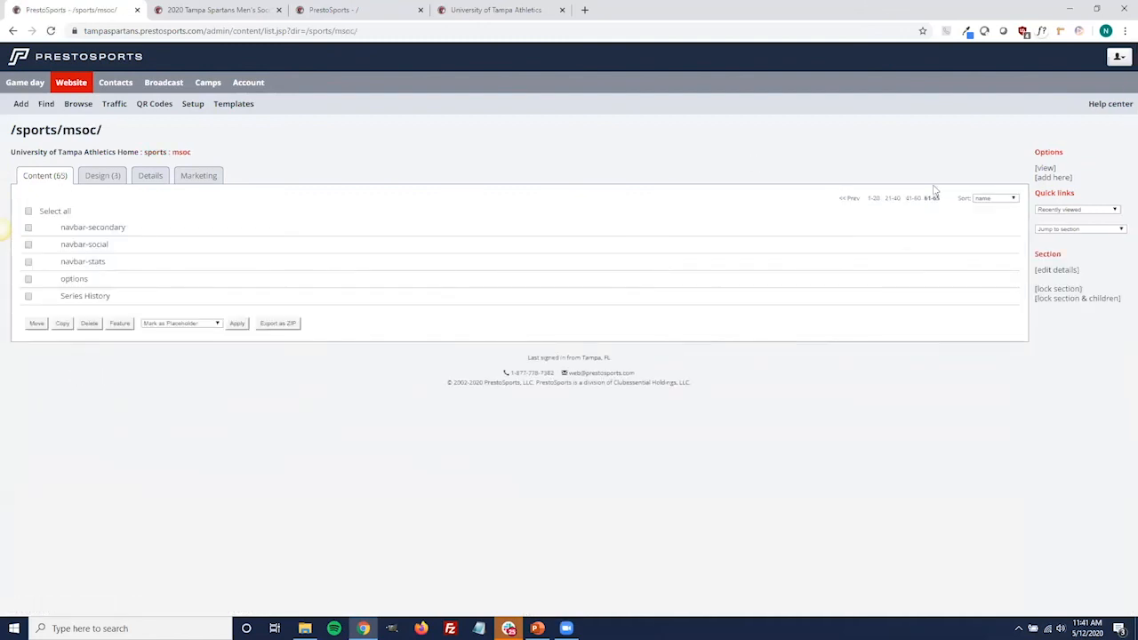
pyautogui.click(908, 201)
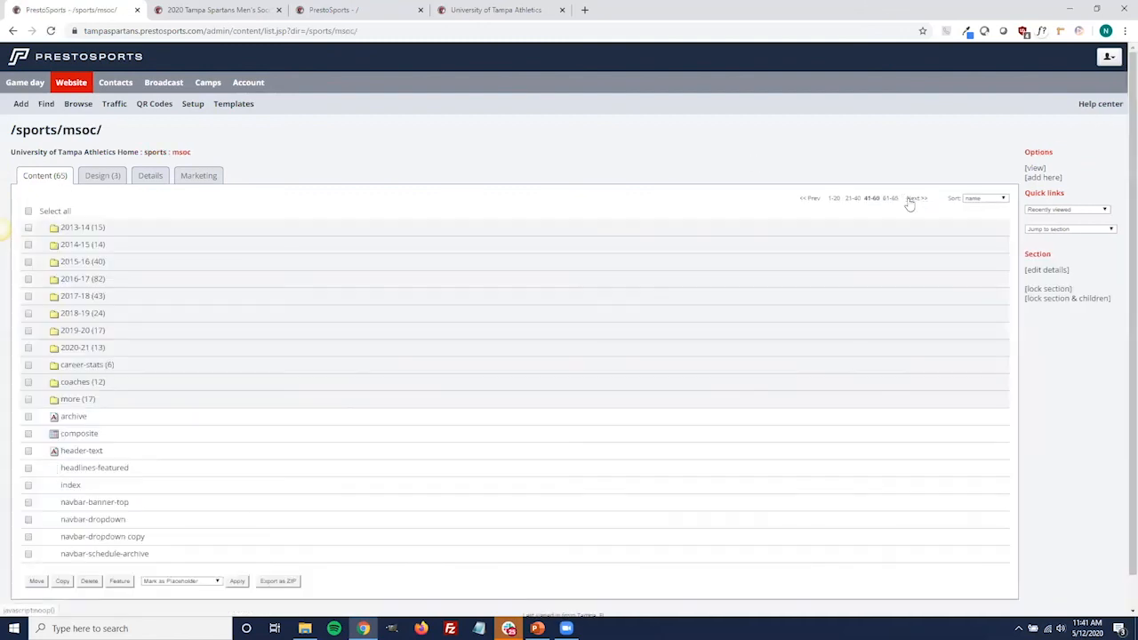
pyautogui.click(82, 347)
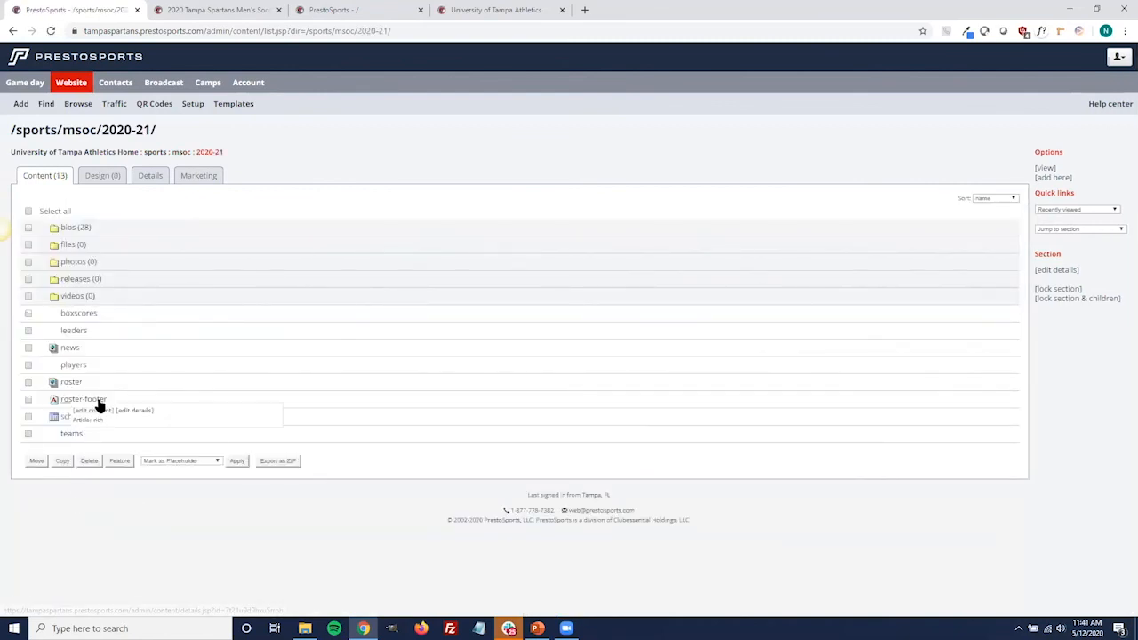
# Review the coach links in the roster-footer page's content editor, and cancel without changing them
pyautogui.click(97, 410)
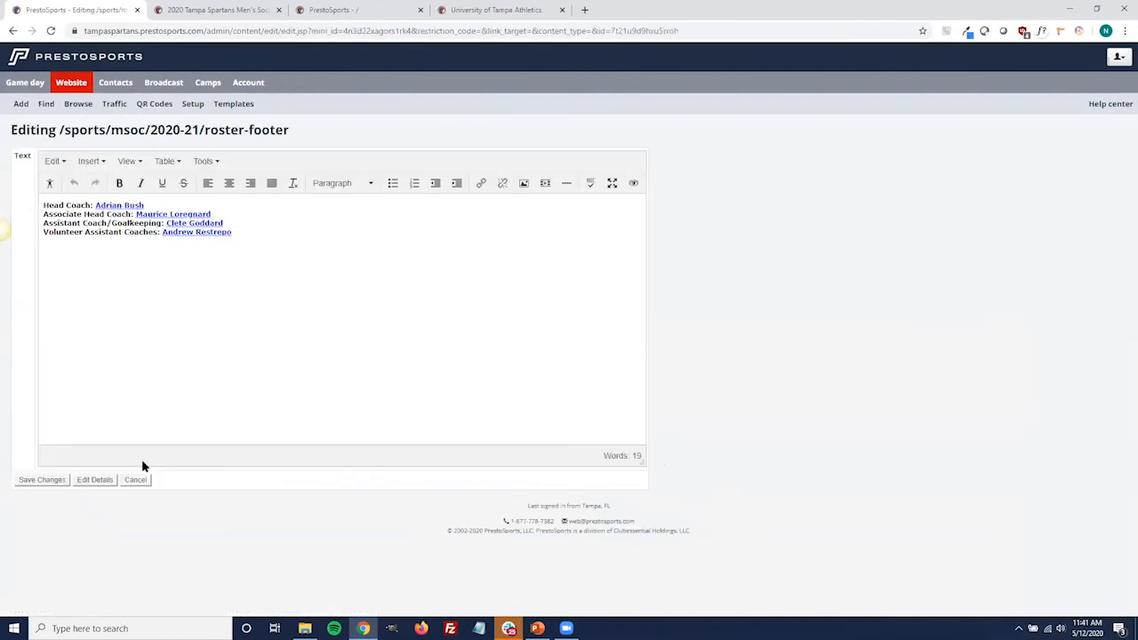
pyautogui.click(298, 279)
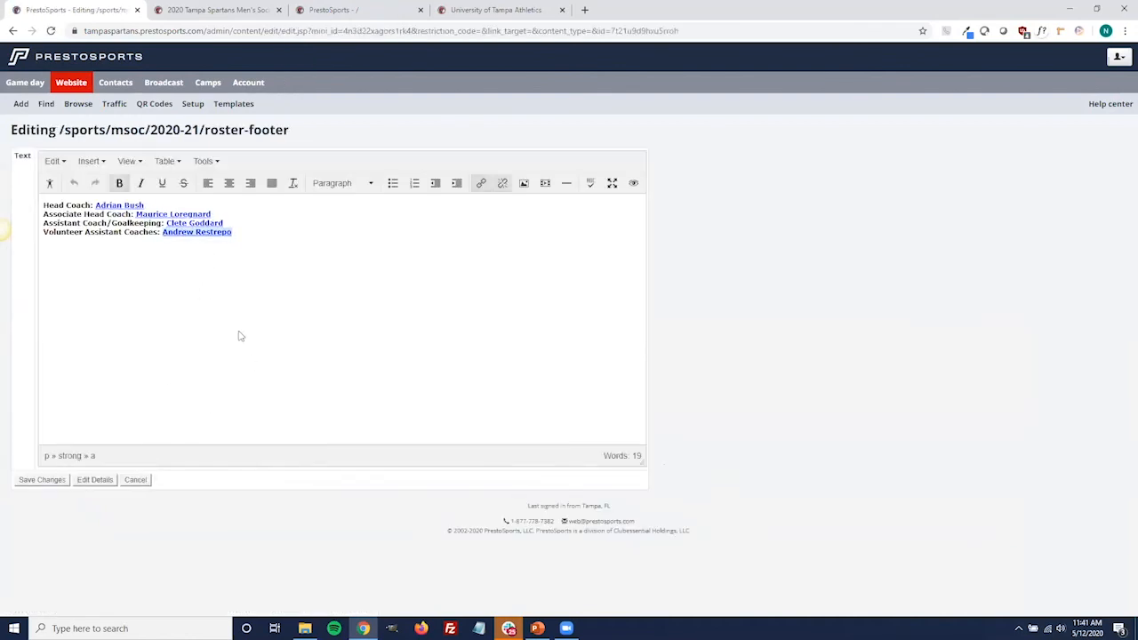
pyautogui.click(59, 404)
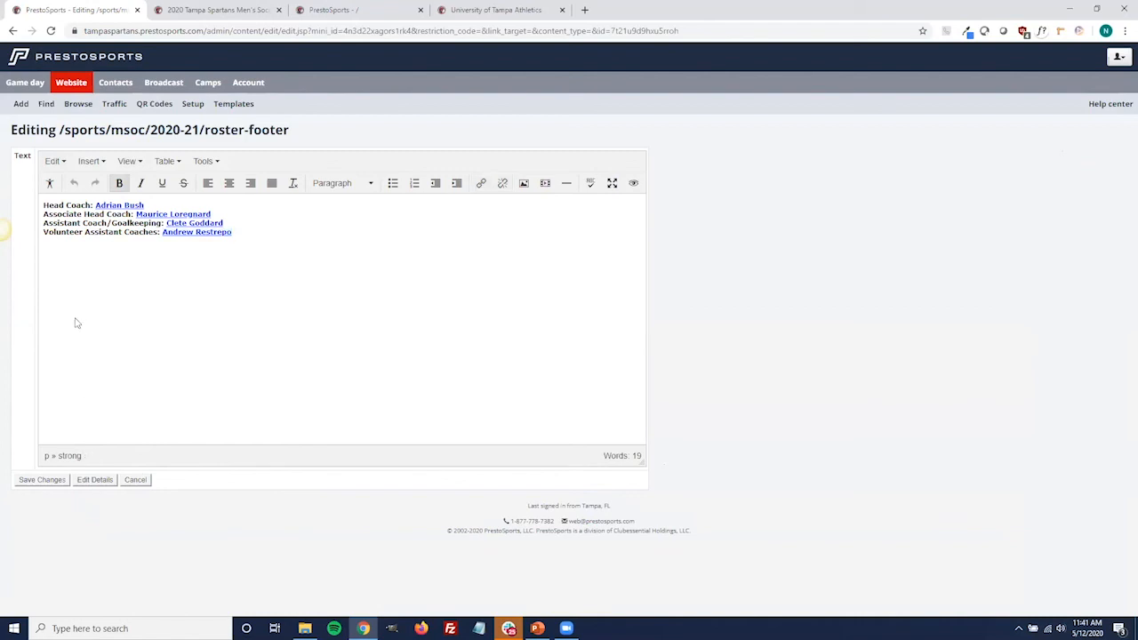
pyautogui.click(130, 481)
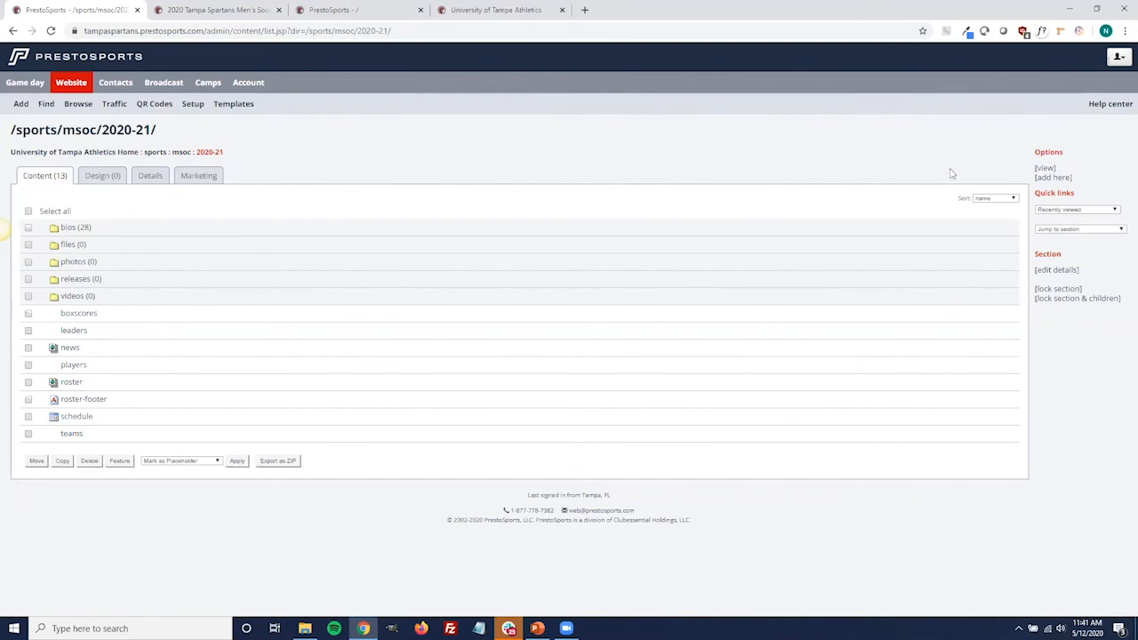
# Try adding an Article: rich page named roster-footer to the men's soccer 2020-21 section, and cancel at the text editor
pyautogui.click(1054, 179)
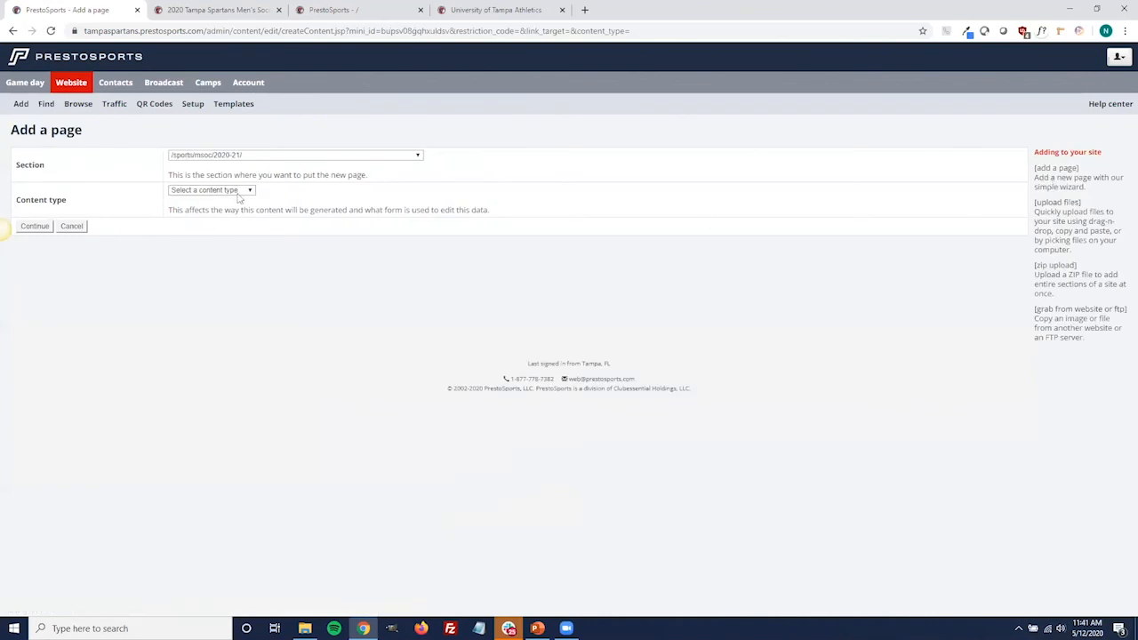
pyautogui.click(237, 192)
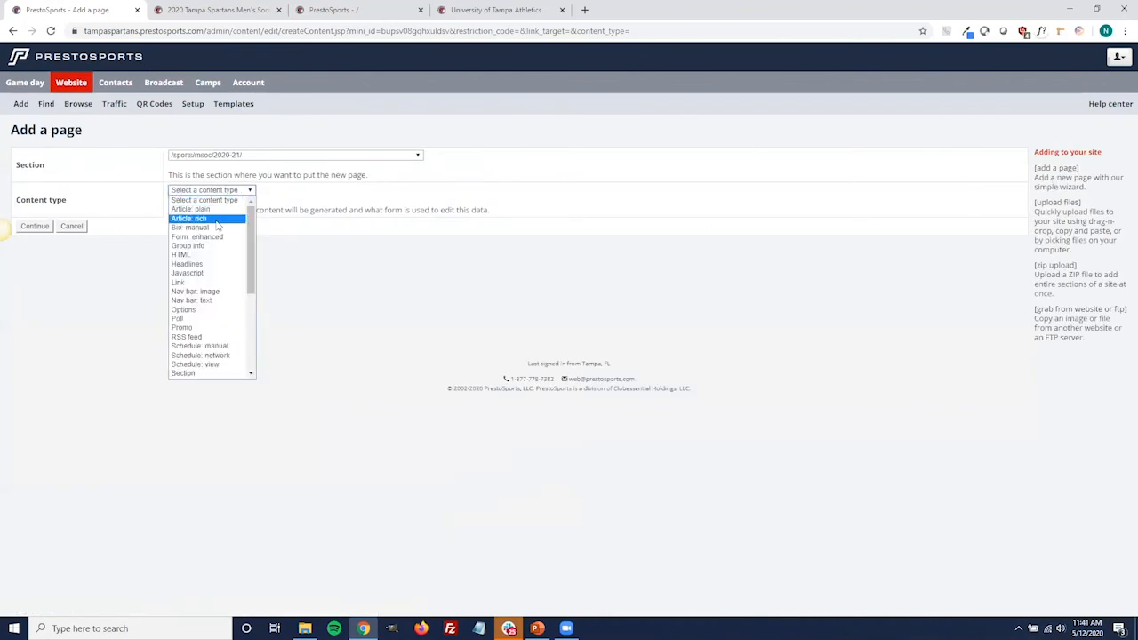
pyautogui.click(217, 222)
pyautogui.click(36, 227)
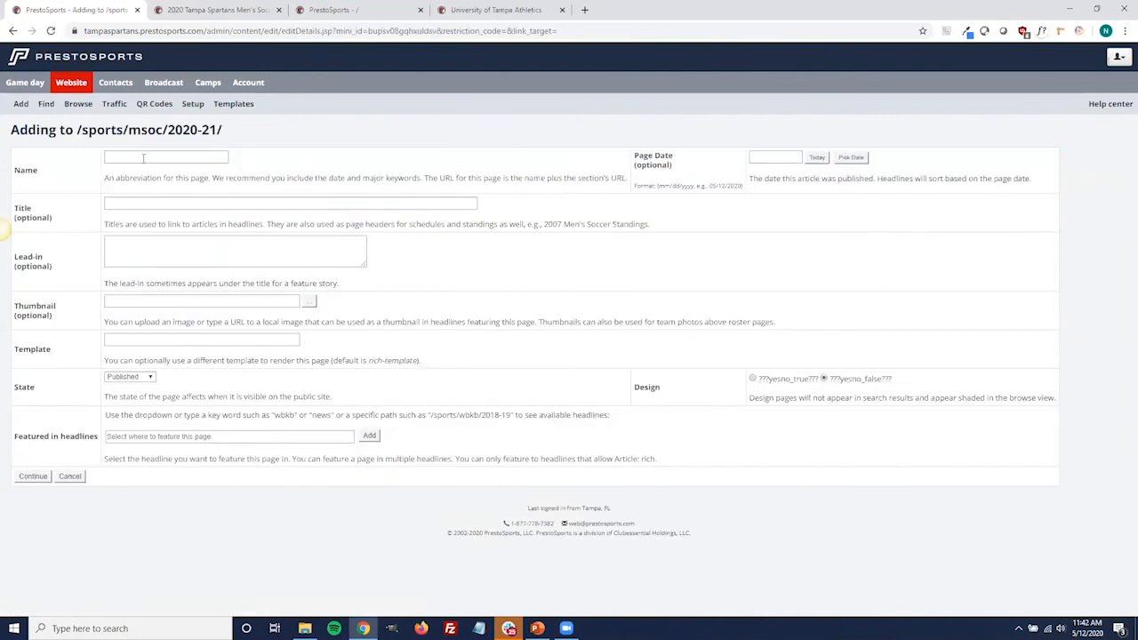
pyautogui.click(144, 157)
pyautogui.write('roster')
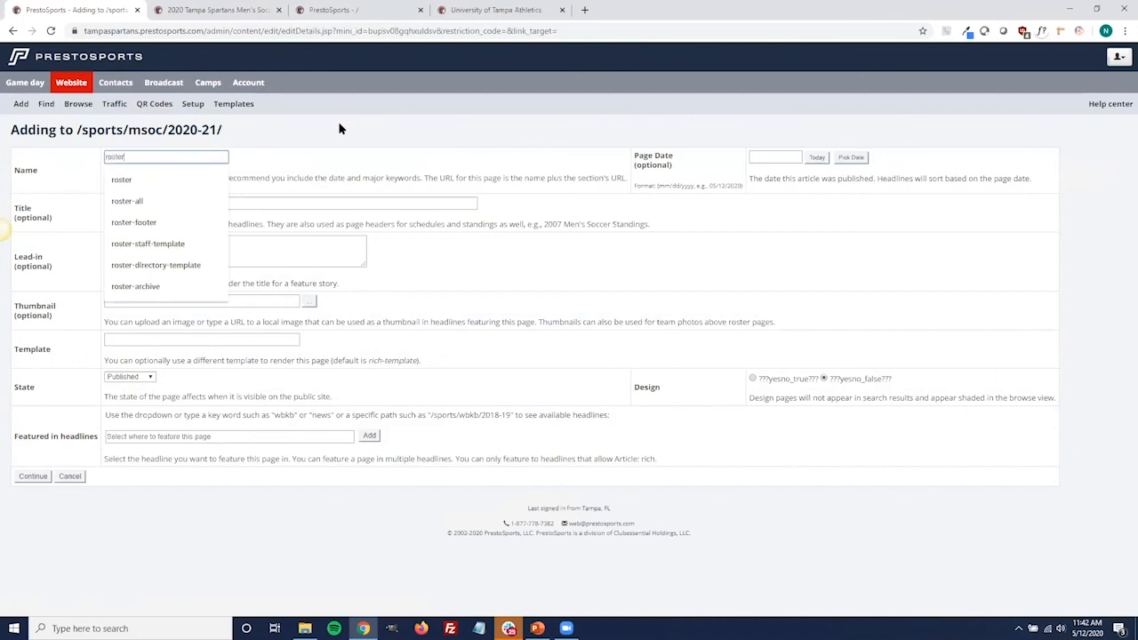
pyautogui.write('-footer')
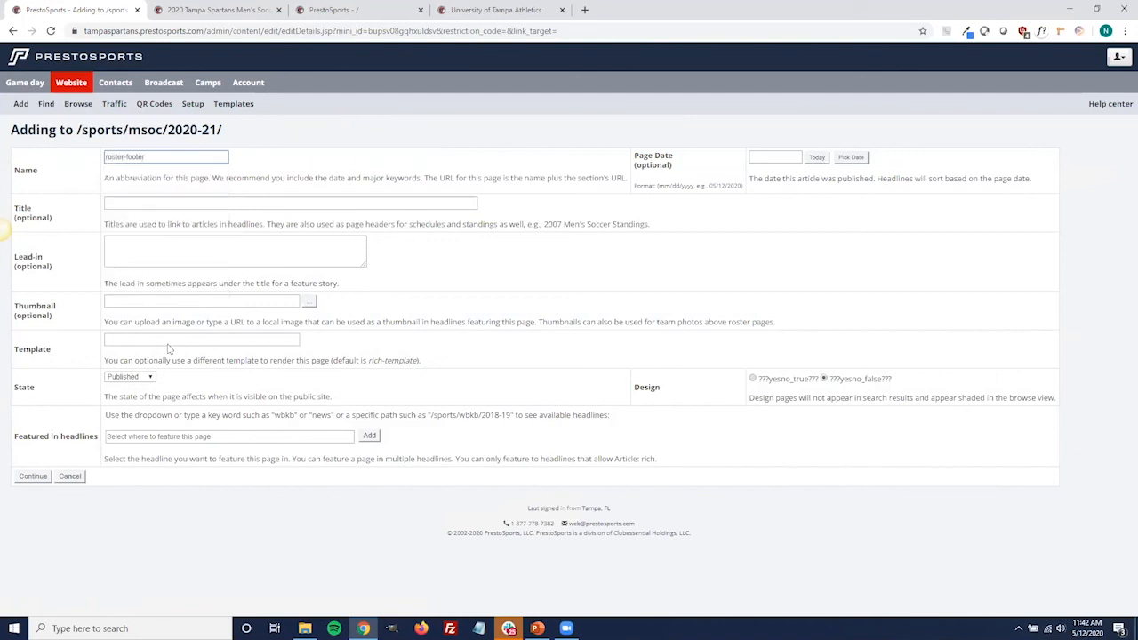
pyautogui.click(33, 477)
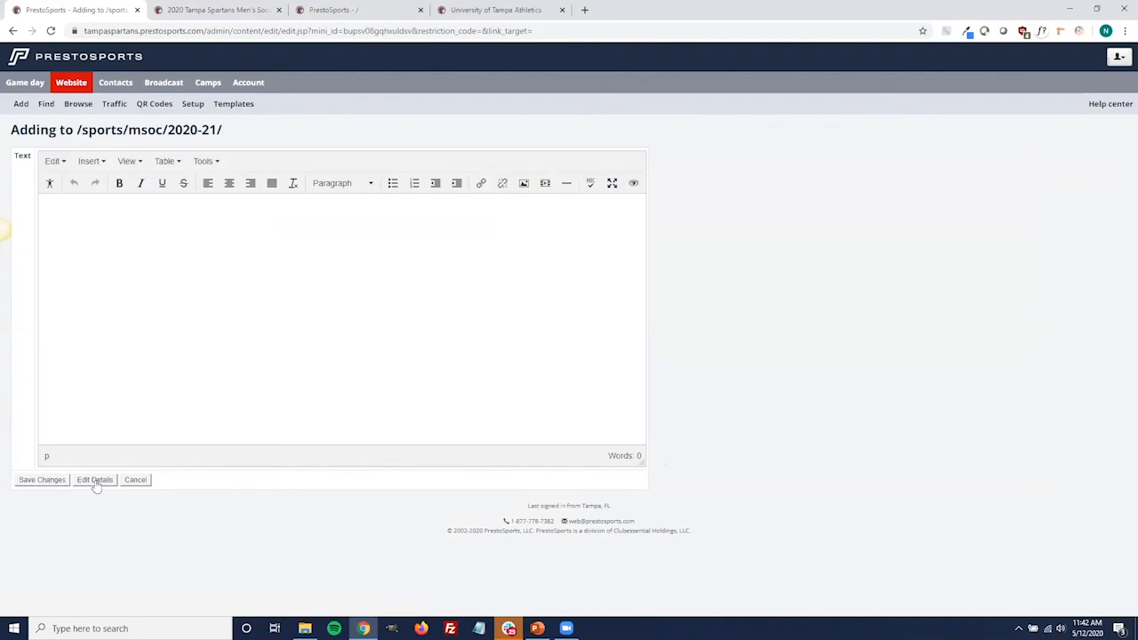
pyautogui.click(135, 479)
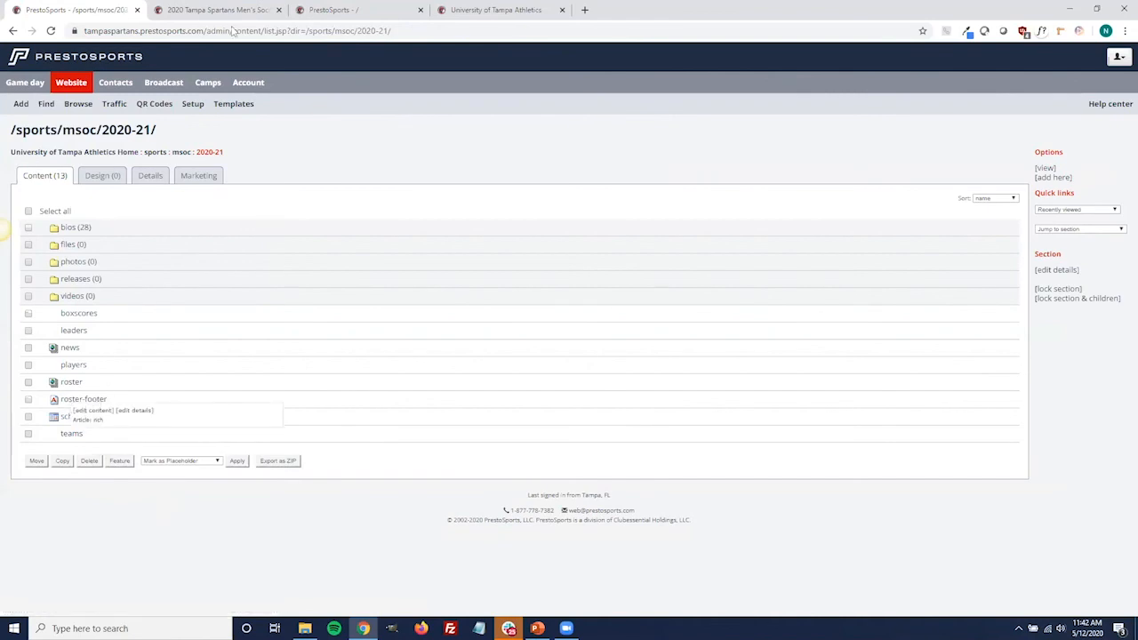
# Check the coaching staff on the public men's soccer roster again, and return to the 2020-21 admin section
pyautogui.hotkey('ctrl', 'Tab')
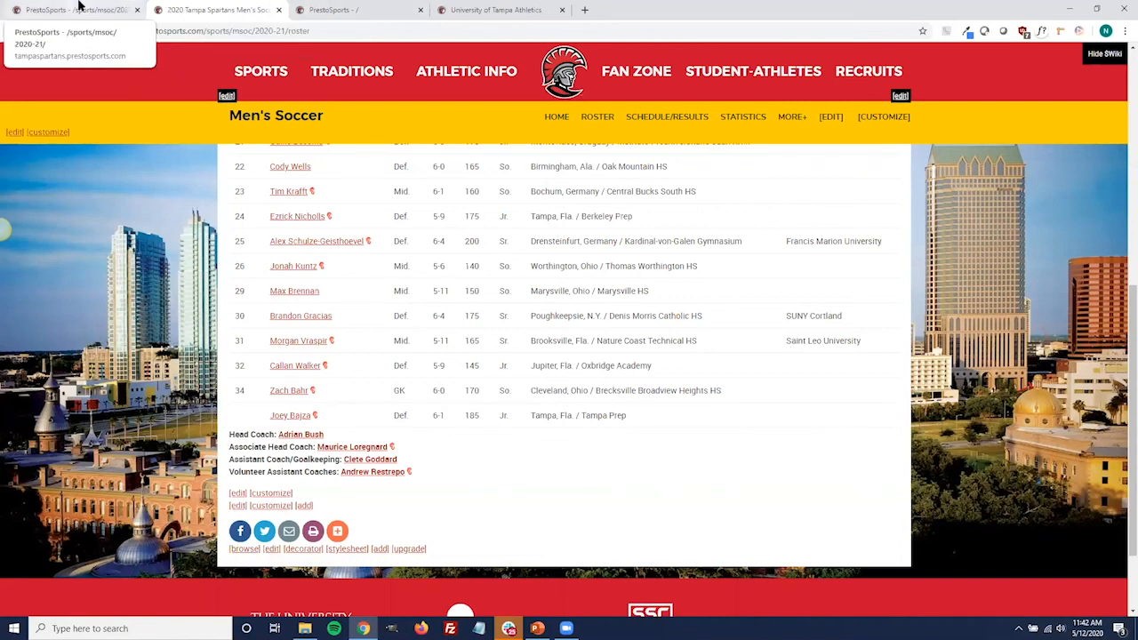
pyautogui.click(80, 9)
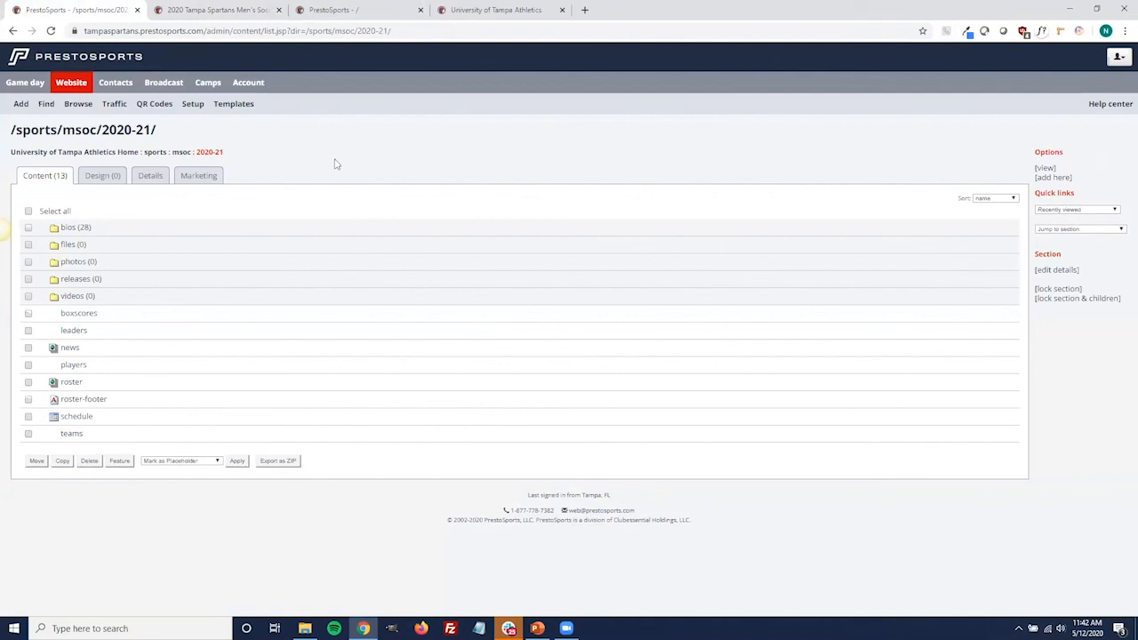
# Switch to a different PrestoSports login and bring up the Game day page
pyautogui.click(1118, 57)
pyautogui.click(978, 131)
pyautogui.click(359, 273)
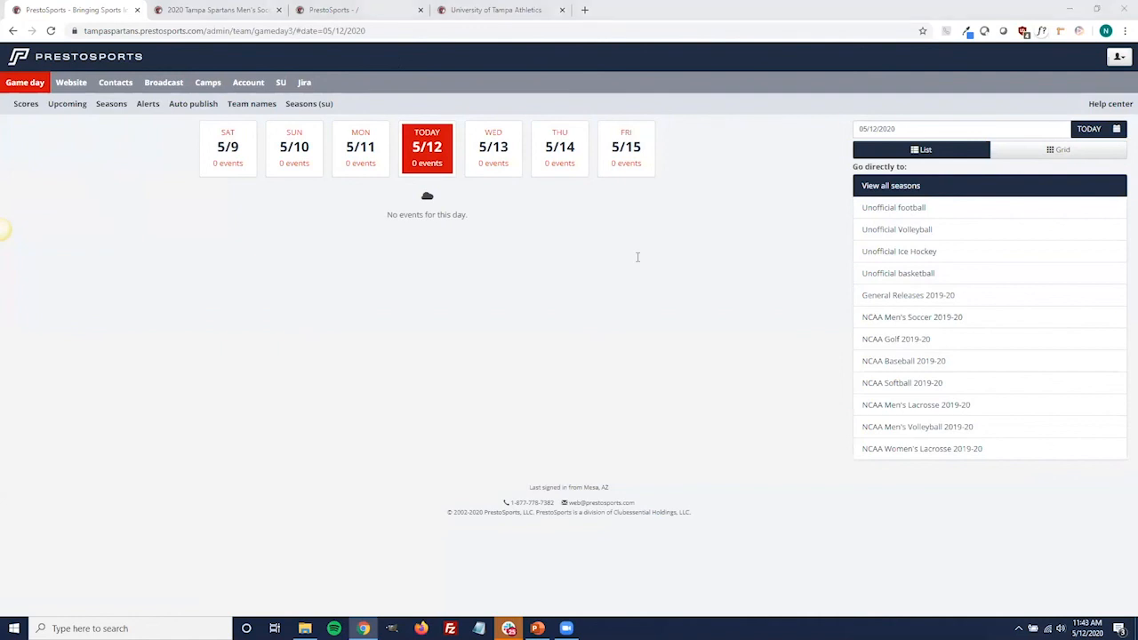
pyautogui.hotkey('alt', 'Tab')
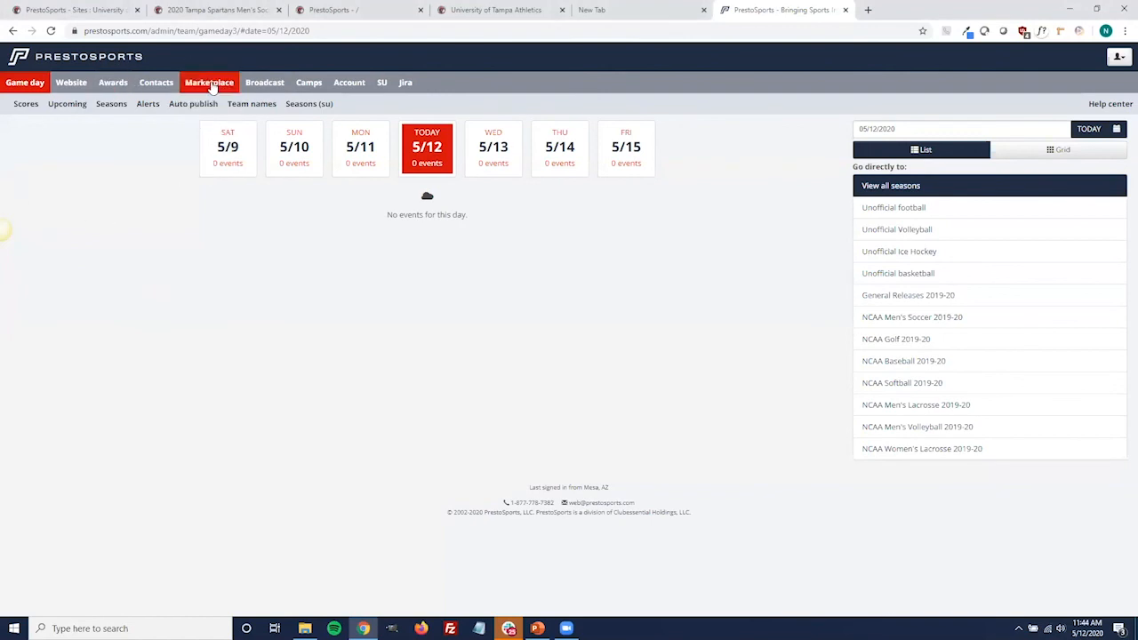
# Bring up the Marketplace orders' Transactions report and set its transaction date range to 04/01/2020 through 04/30/2020
pyautogui.click(212, 83)
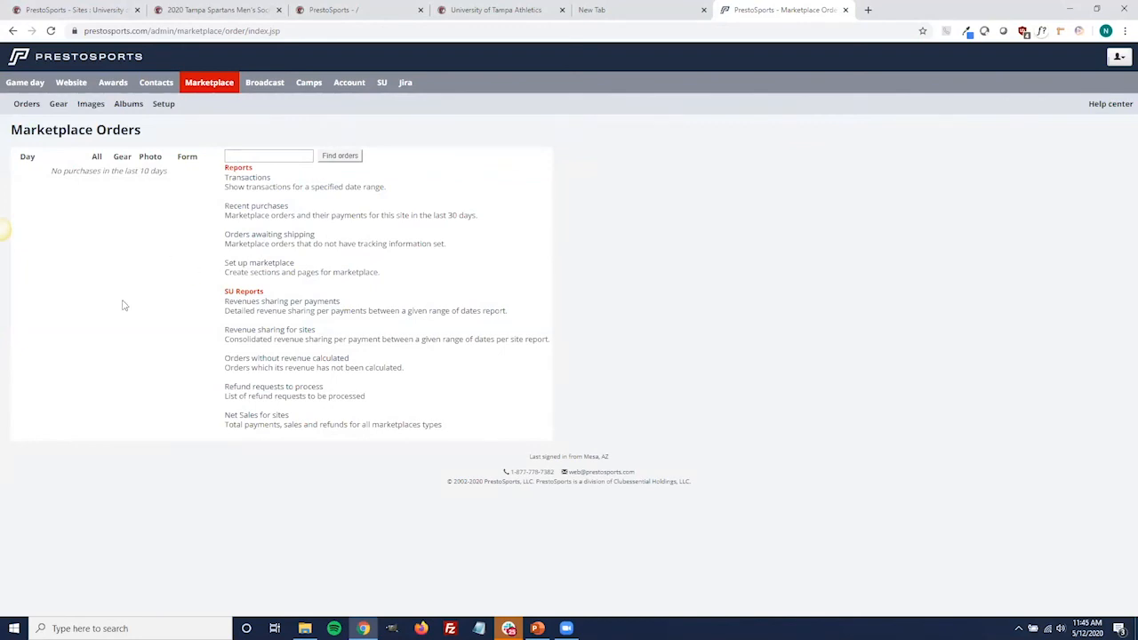
pyautogui.click(240, 178)
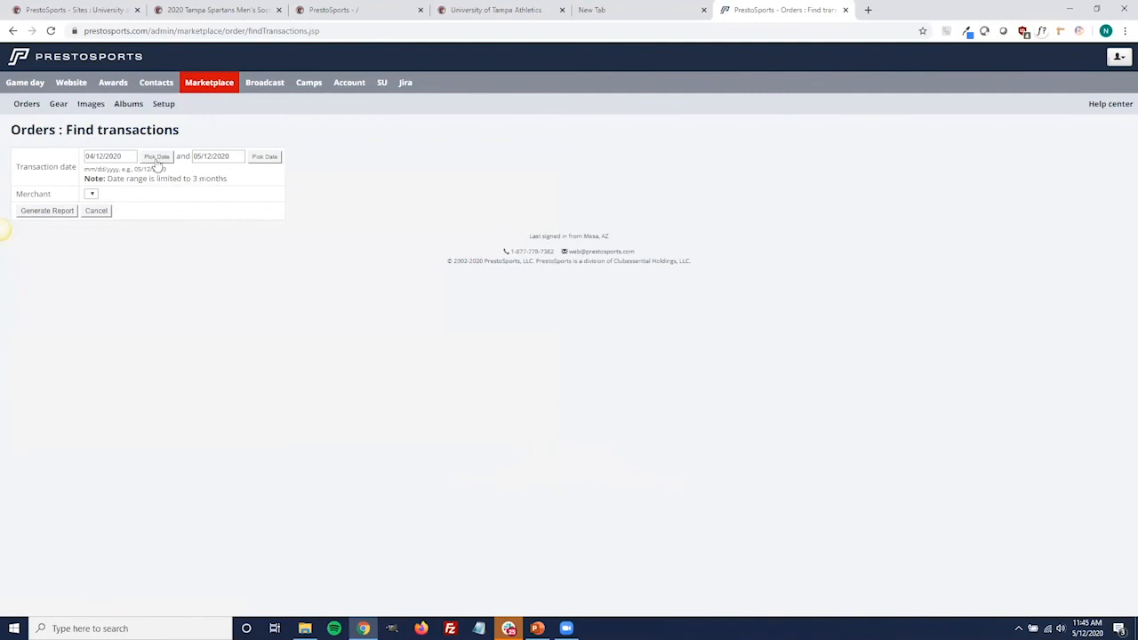
pyautogui.click(157, 158)
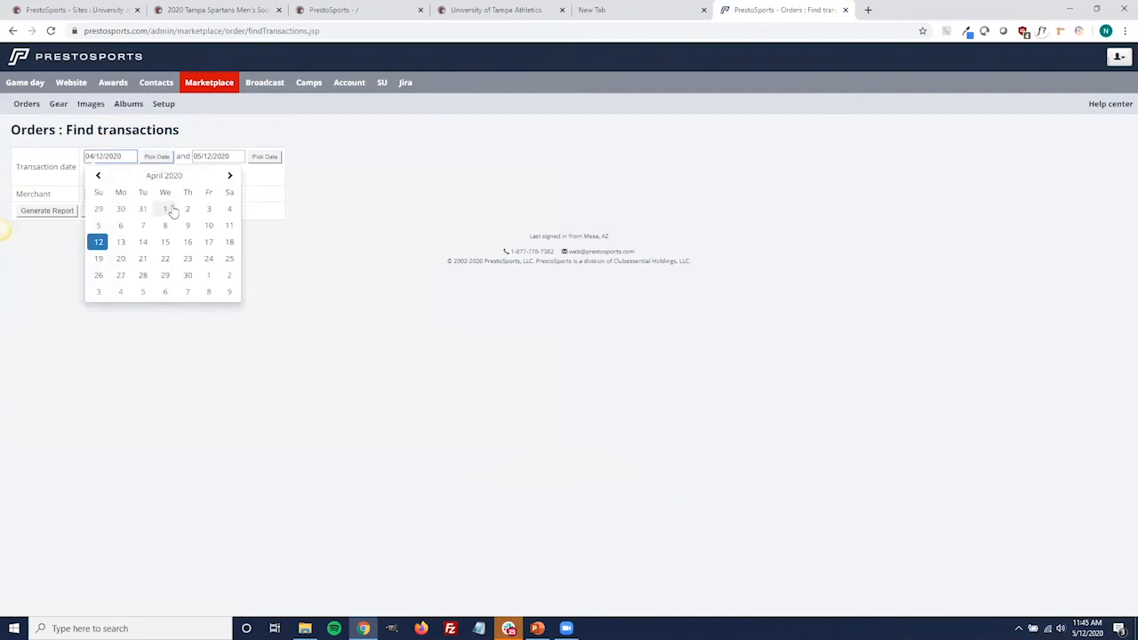
pyautogui.click(167, 209)
pyautogui.click(264, 157)
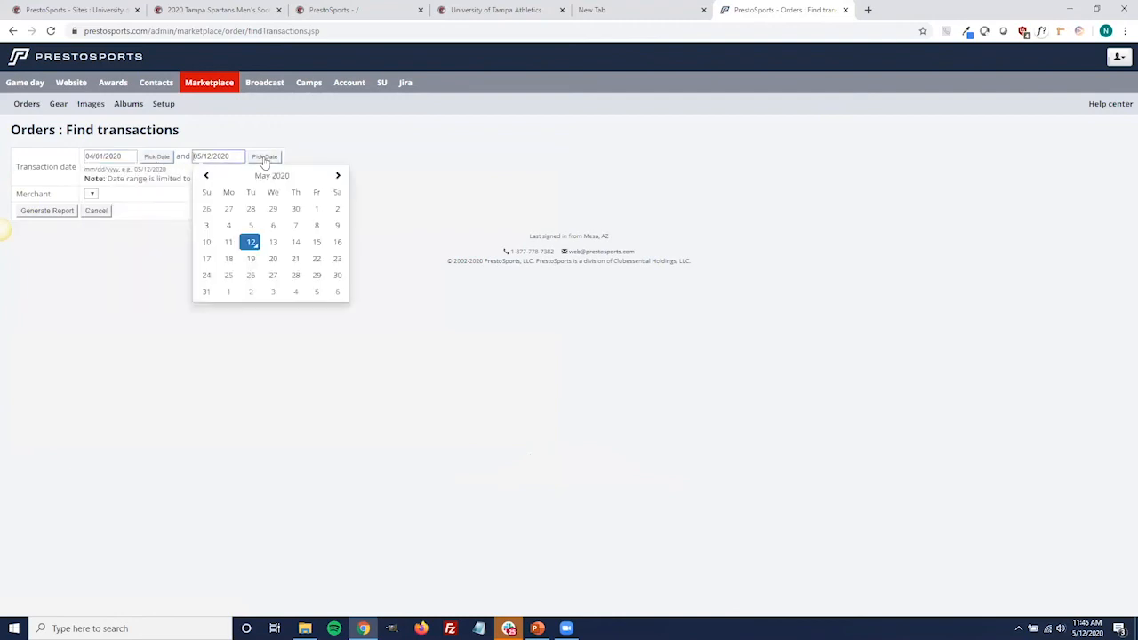
pyautogui.click(336, 276)
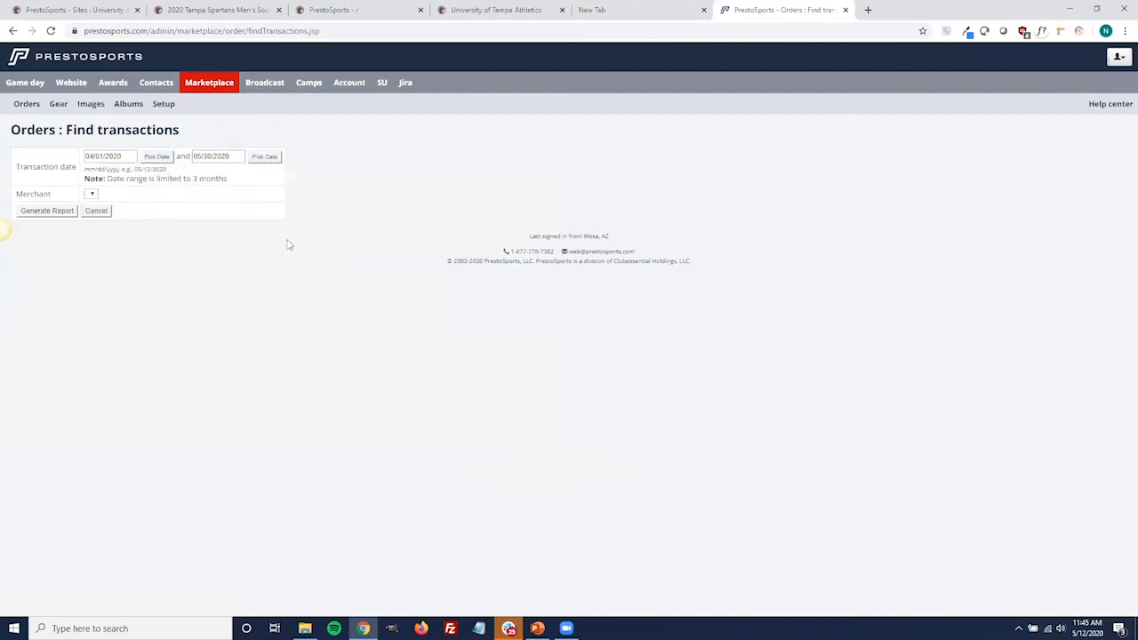
pyautogui.click(265, 158)
pyautogui.click(206, 176)
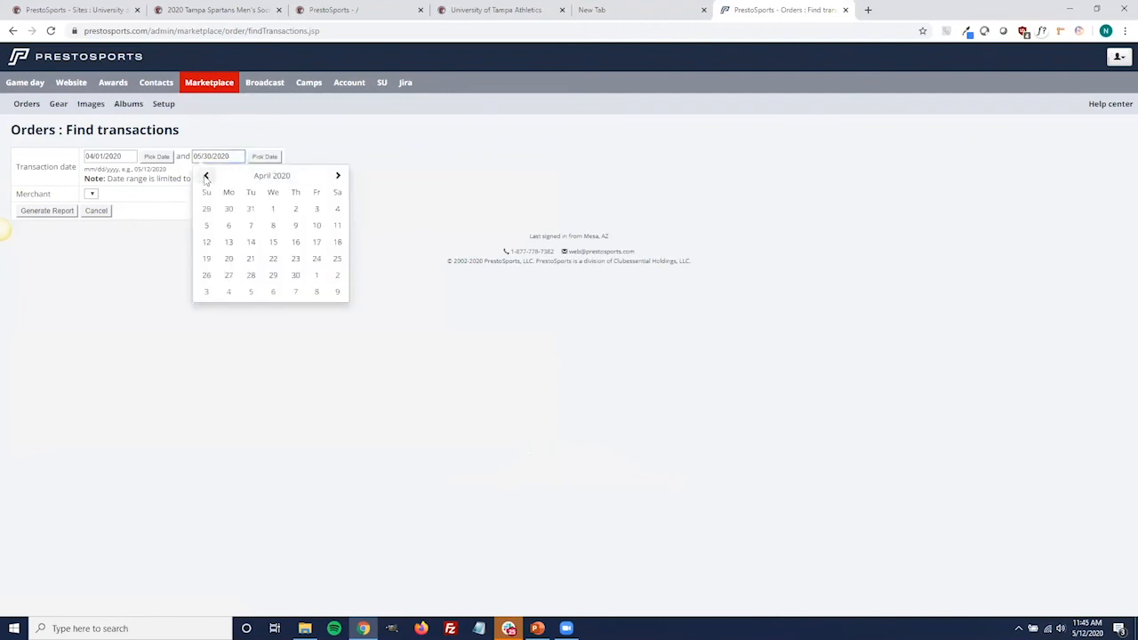
pyautogui.click(294, 276)
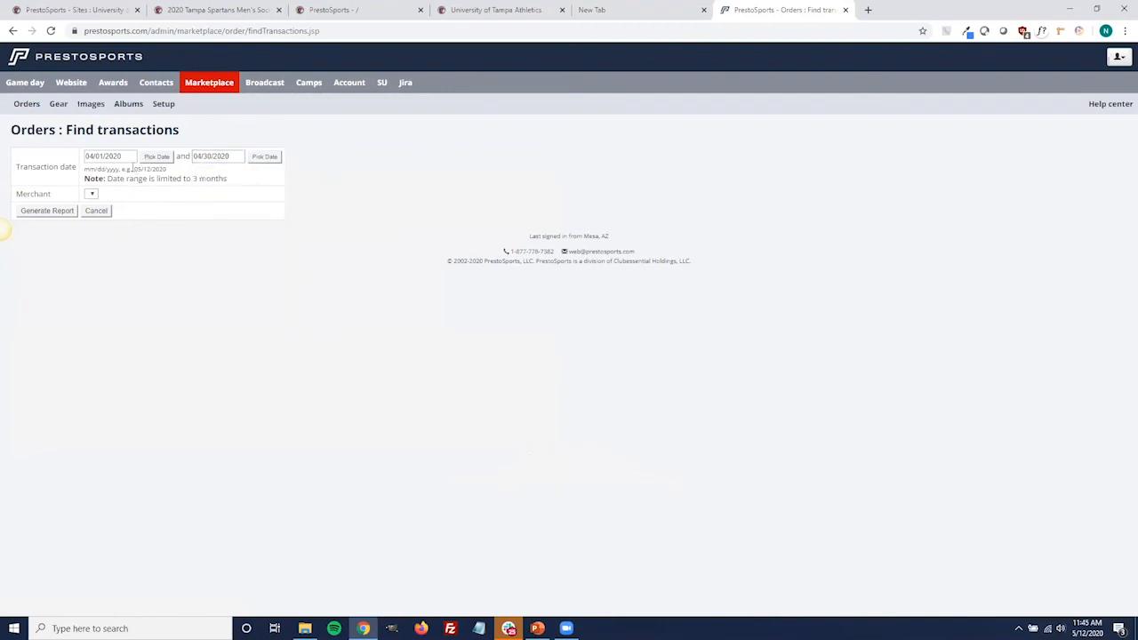